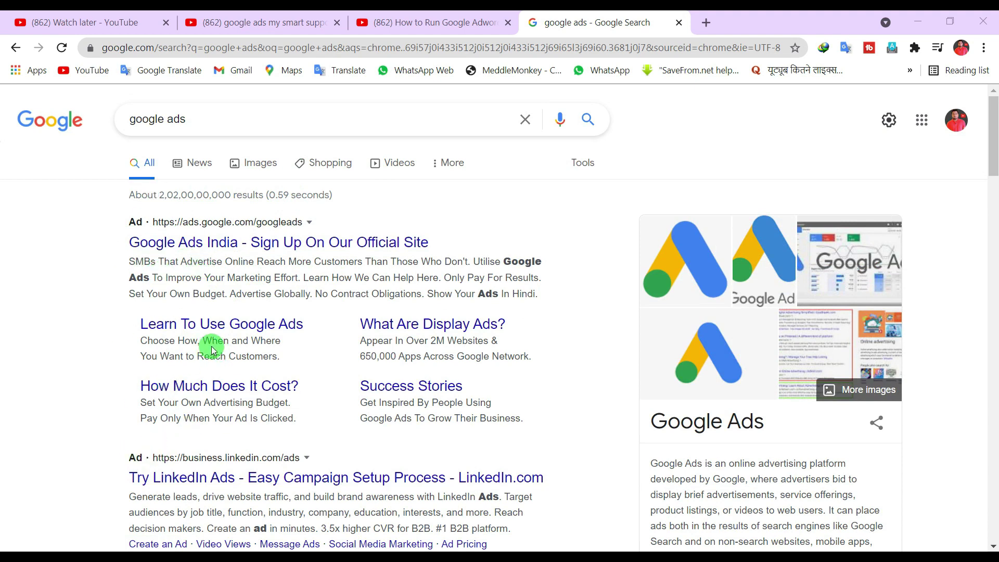
- Follow the Google Ads search result to its India homepage and choose Get started
scroll(212, 345, down, 4)
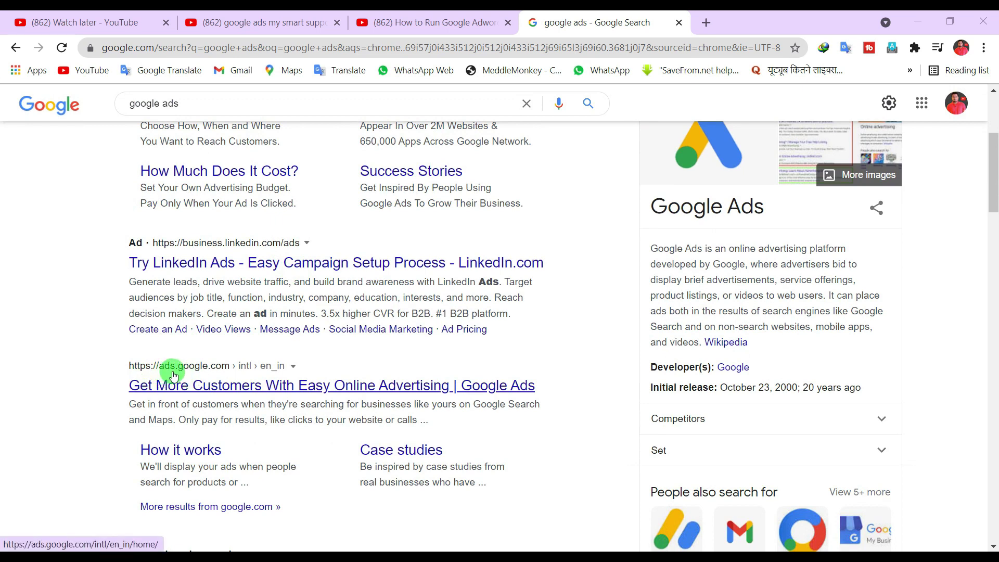
click(215, 389)
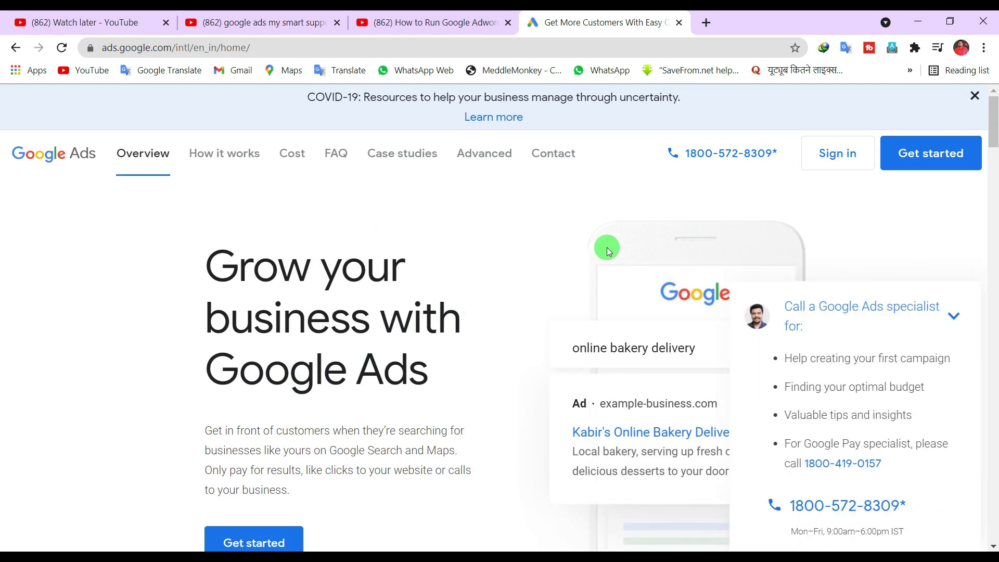
scroll(650, 255, down, 1)
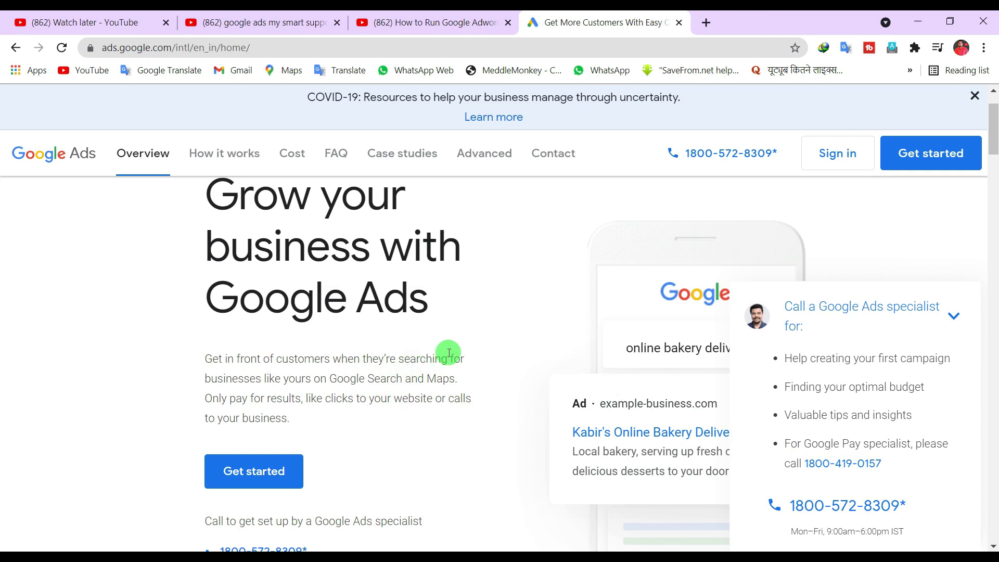
scroll(495, 357, up, 2)
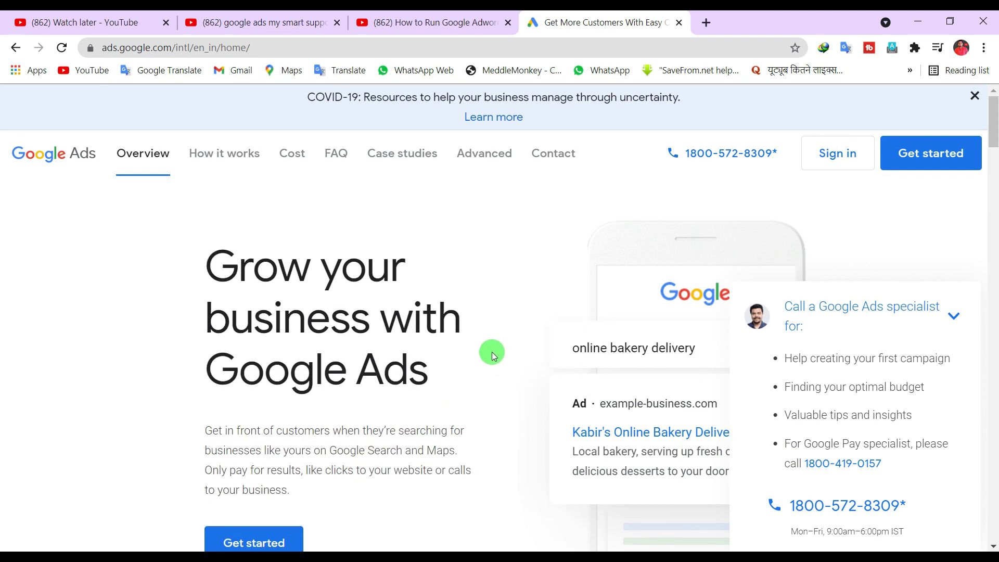
click(918, 158)
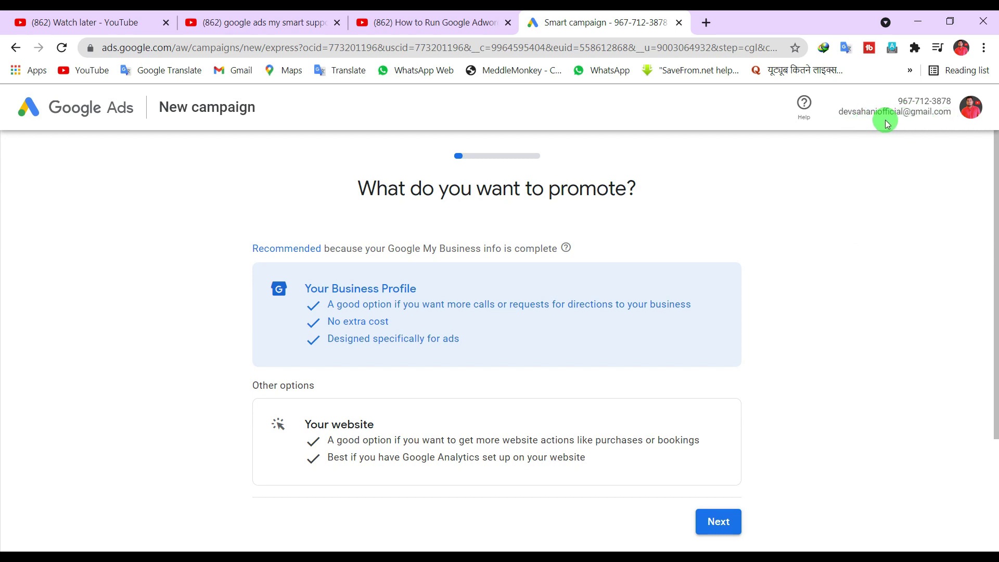
- Check the signed-in account in the avatar menu, then scroll through the promotion choices
click(970, 110)
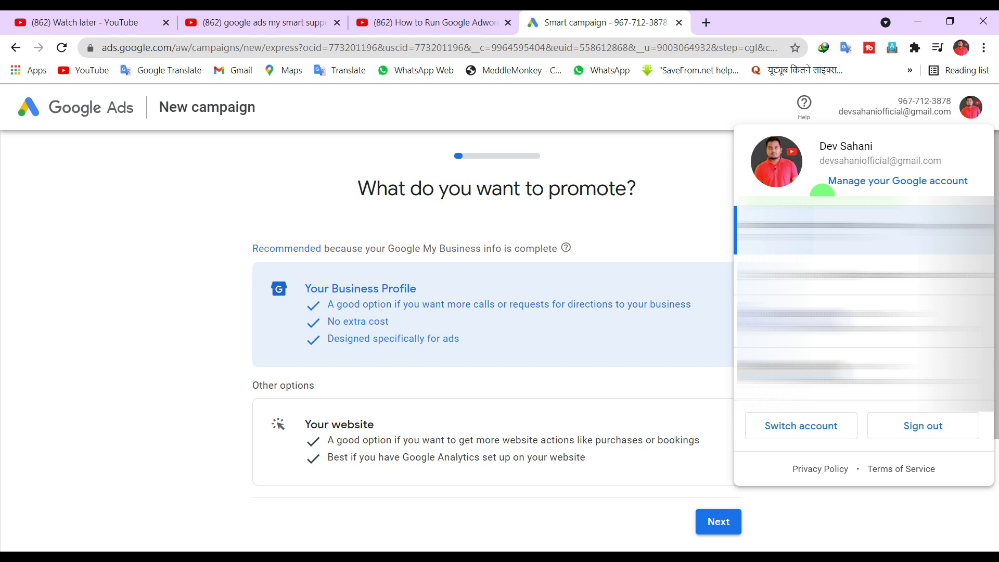
click(969, 107)
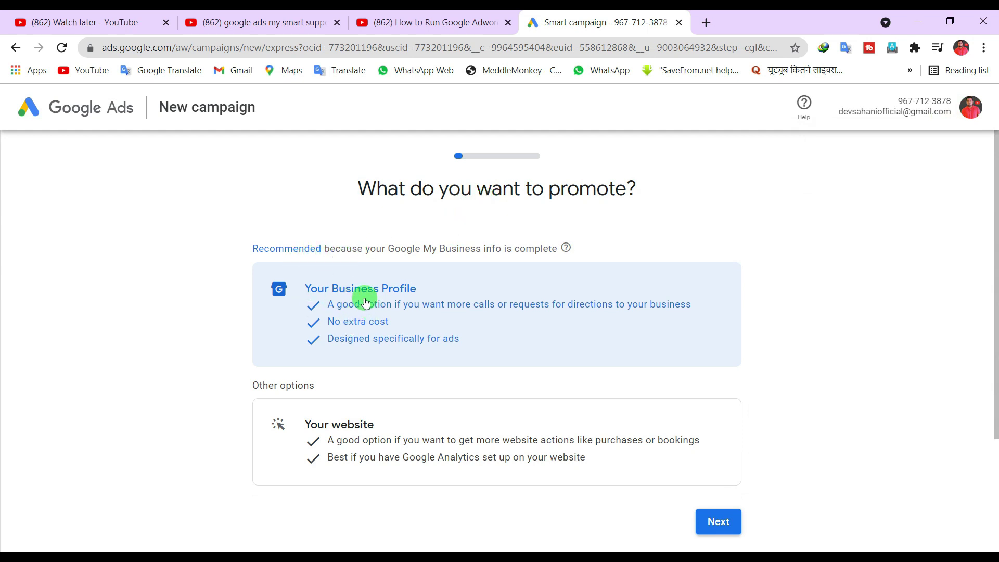
scroll(365, 317, down, 2)
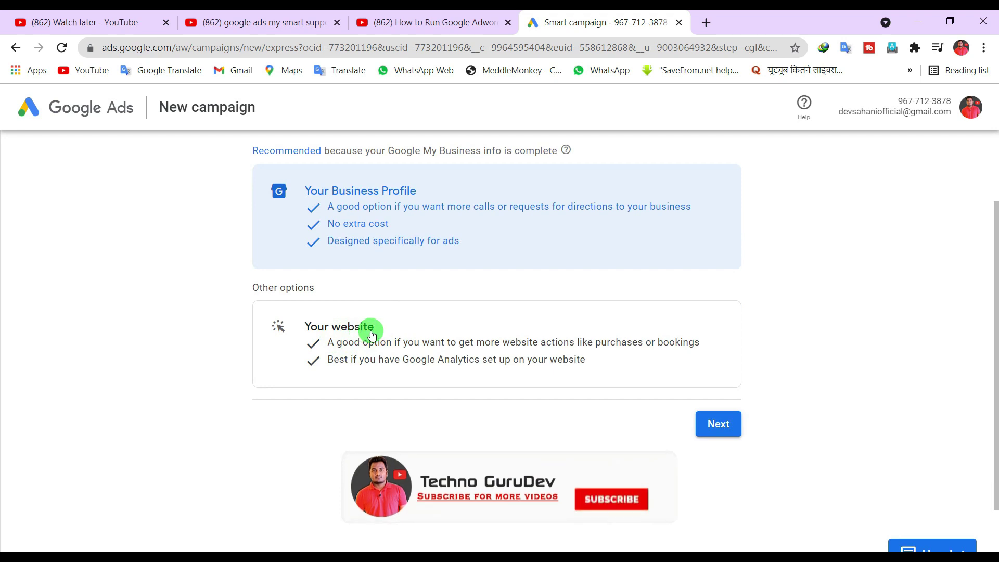
scroll(374, 331, down, 1)
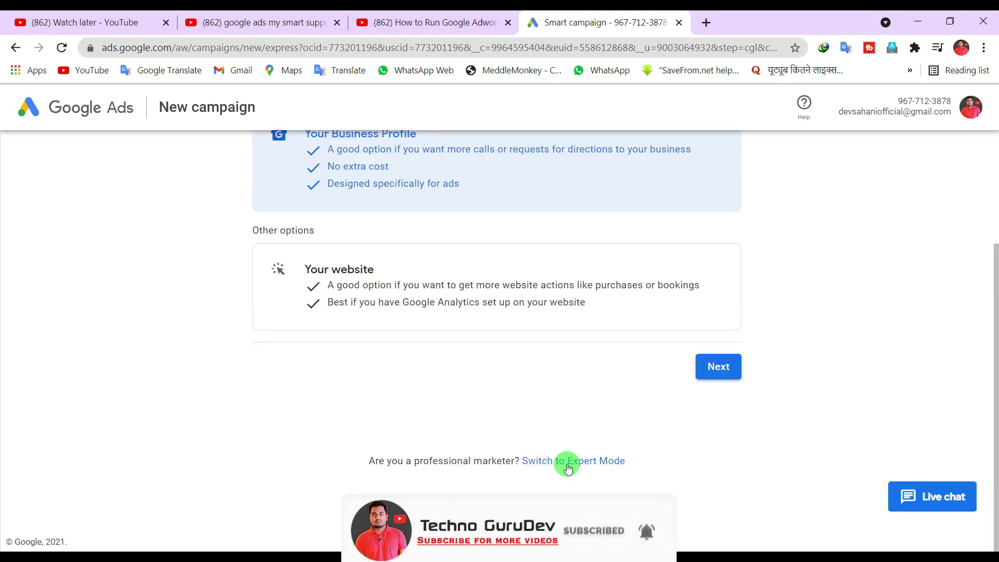
- Switch to Expert Mode and create a campaign without a goal's guidance
click(570, 463)
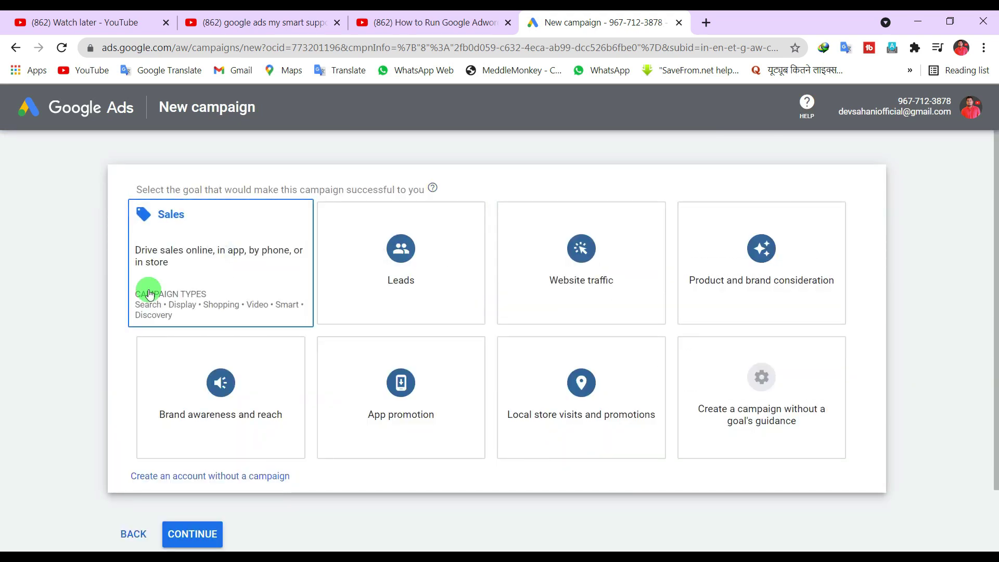
mouse_move(192, 300)
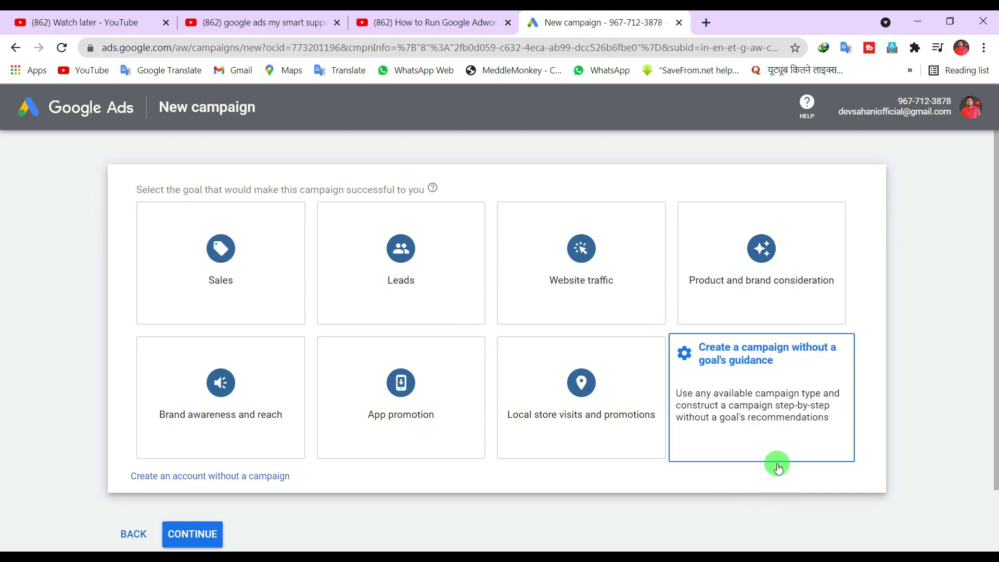
click(752, 384)
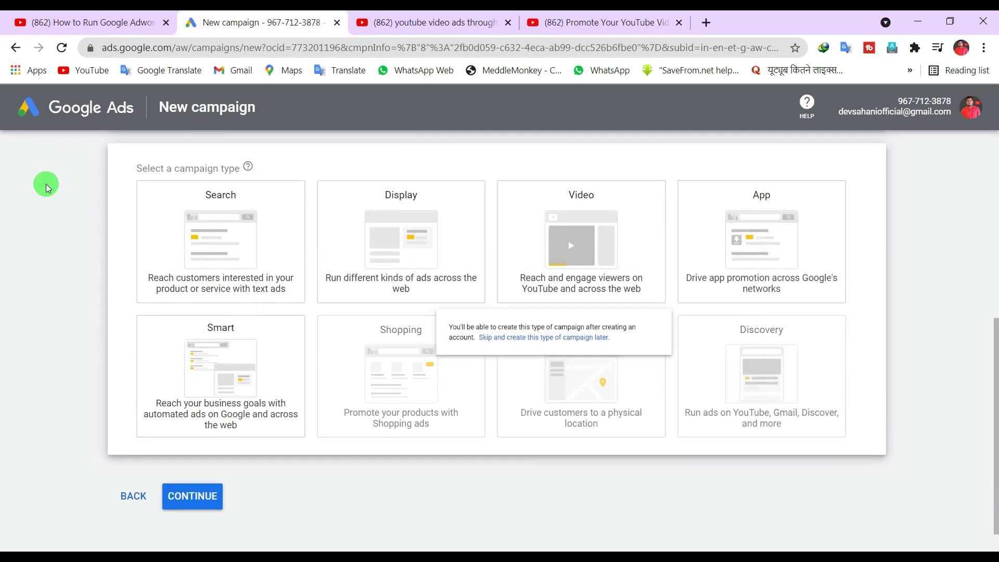
- Pick the Video campaign type and continue with a Custom video campaign
click(321, 285)
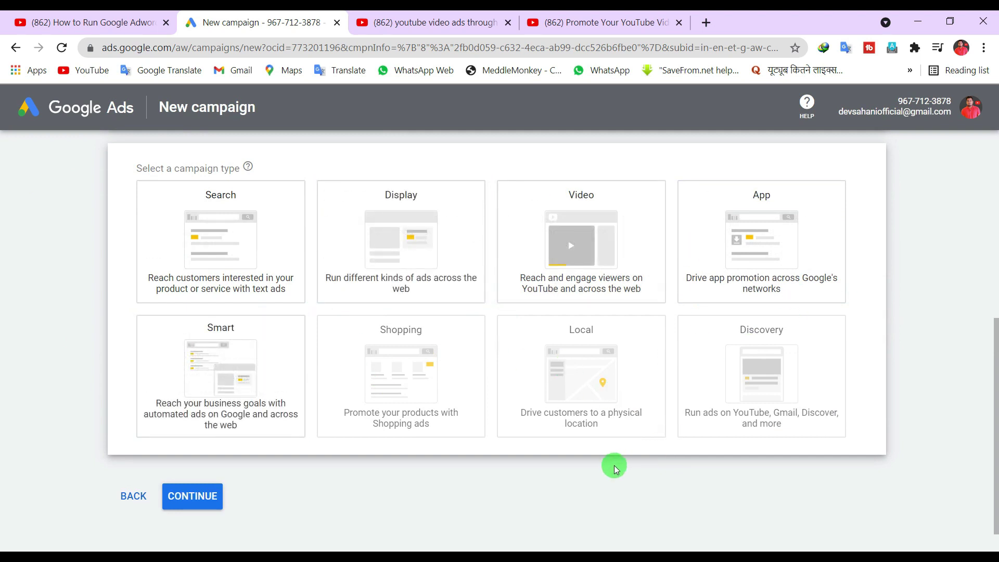
click(587, 251)
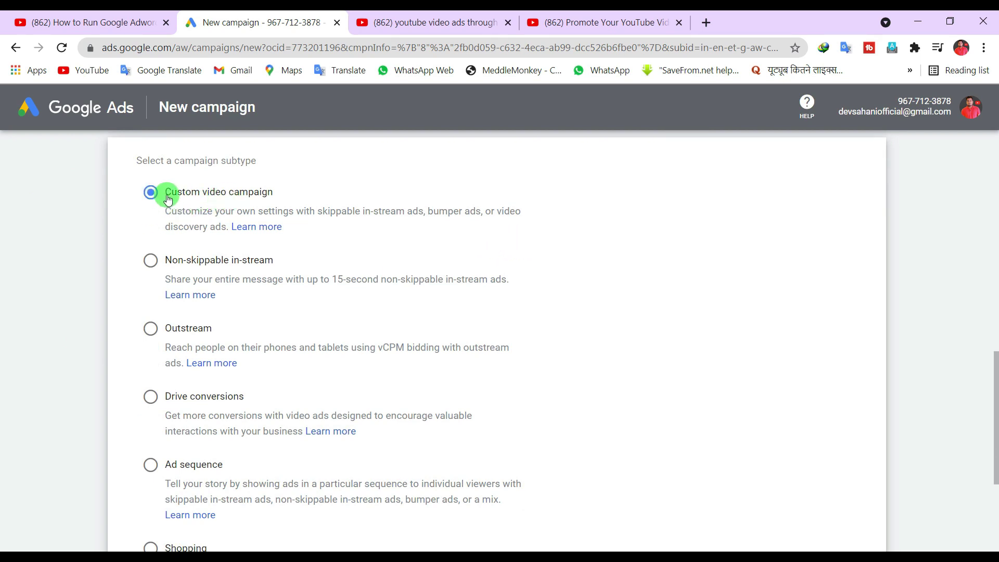
scroll(318, 332, down, 4)
click(194, 466)
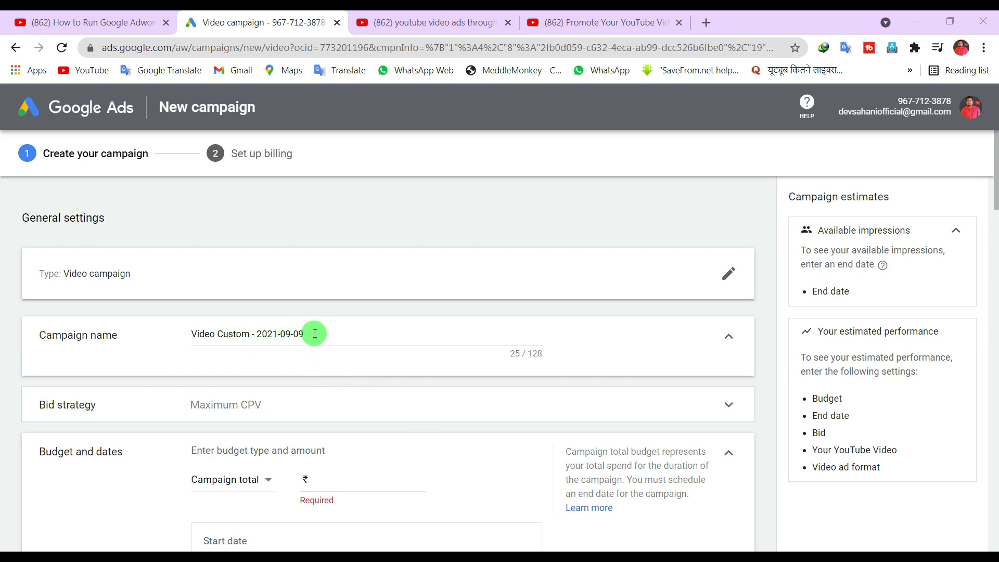
- Rename the campaign to 'My YT Video' and set its bid strategy to Maximum CPV
drag(314, 333, 180, 339)
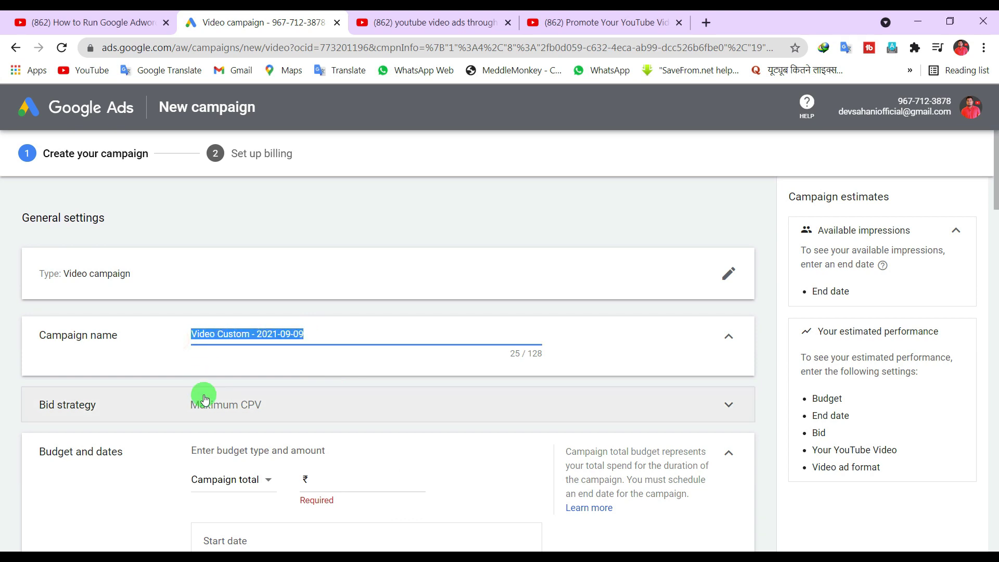
text(My YT Vid)
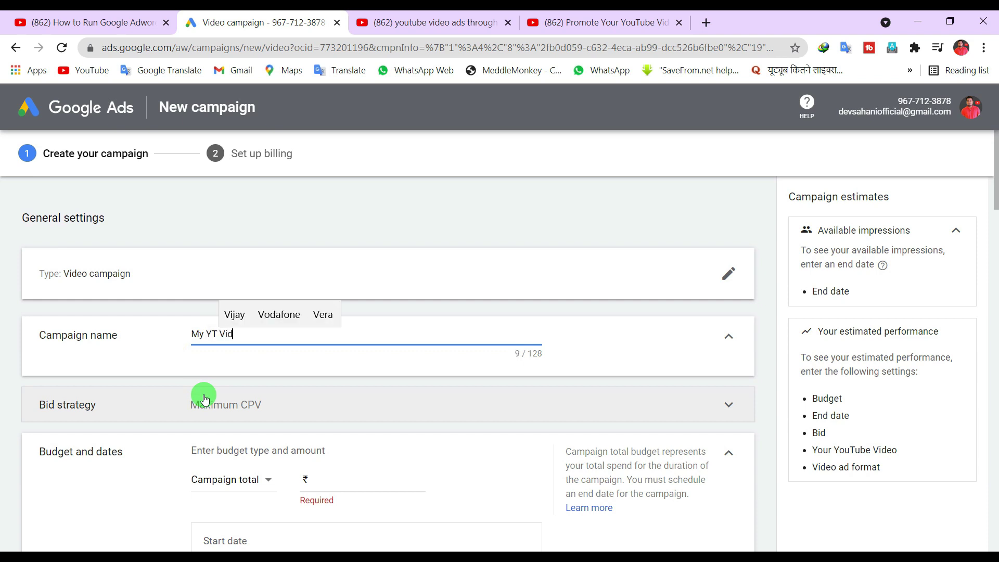
text(eo)
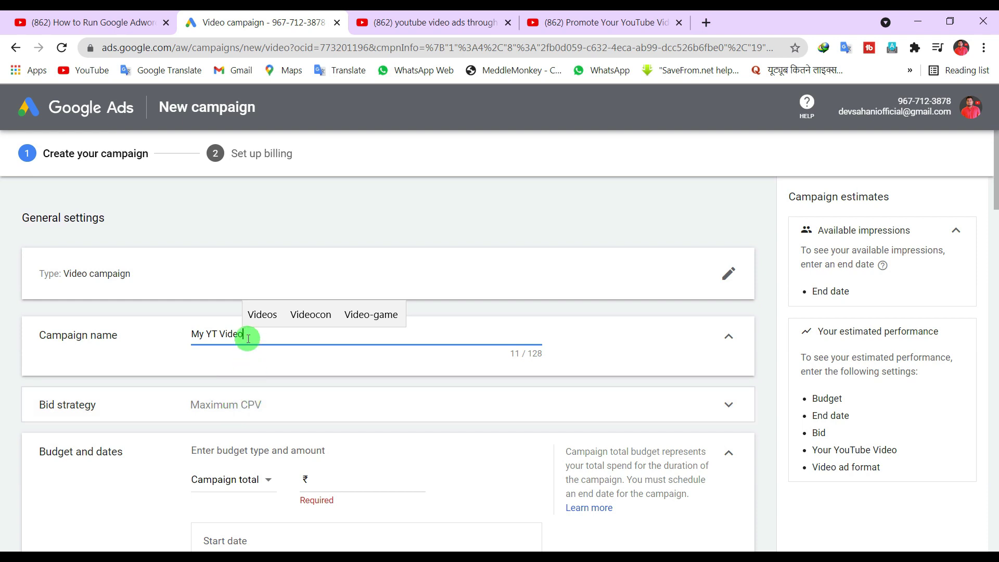
scroll(256, 367, down, 2)
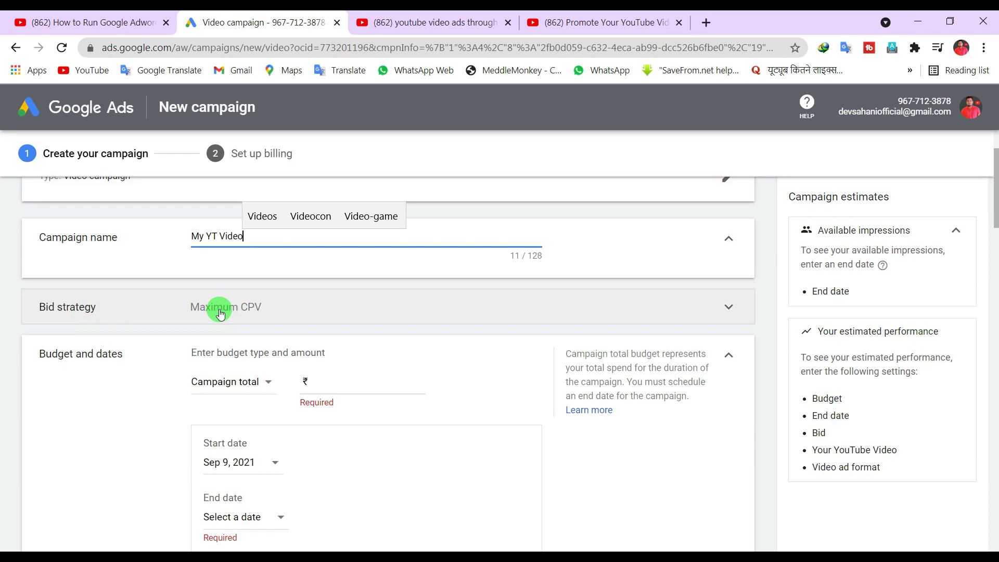
click(259, 311)
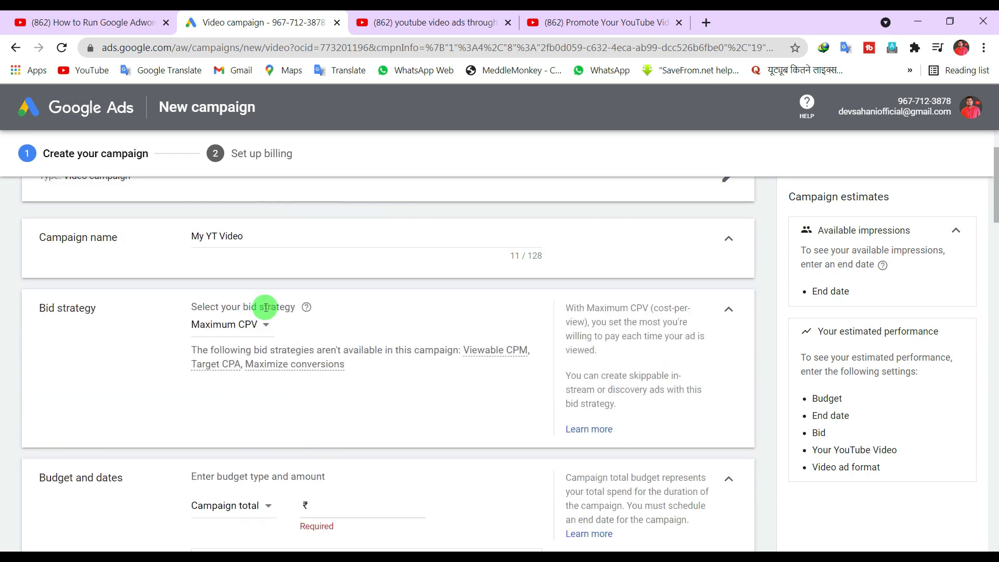
click(262, 328)
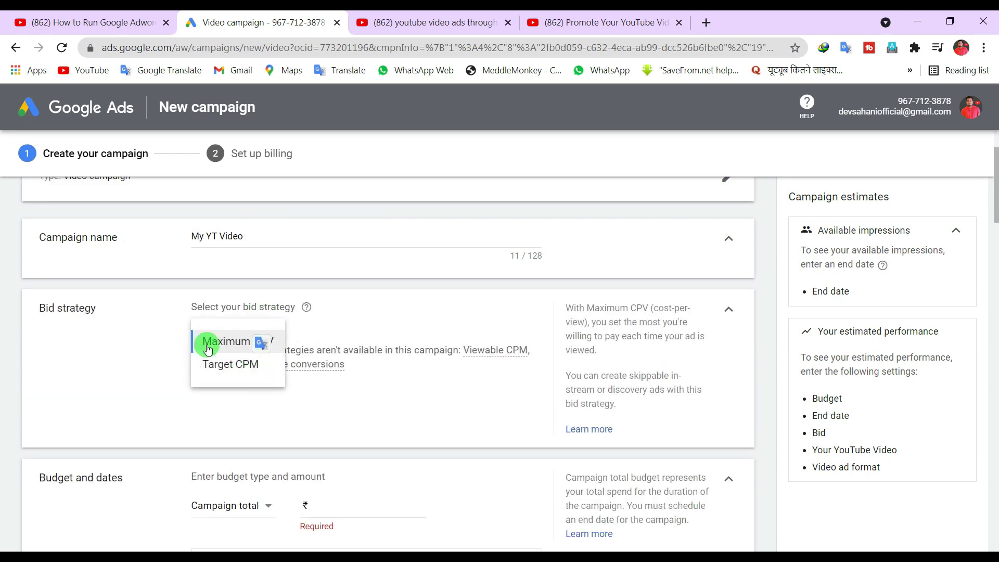
click(278, 407)
click(257, 325)
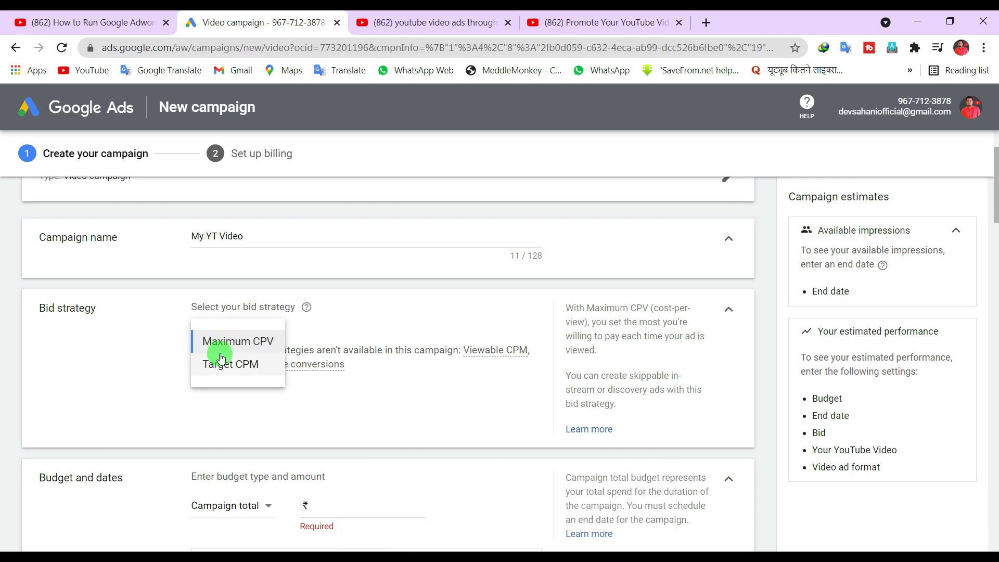
click(257, 342)
mouse_move(335, 359)
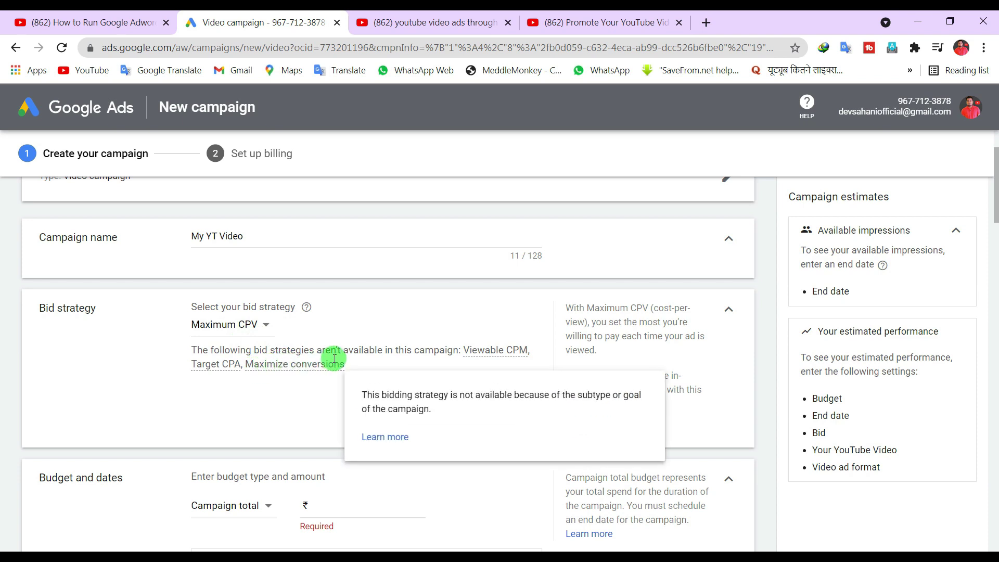
scroll(235, 384, down, 2)
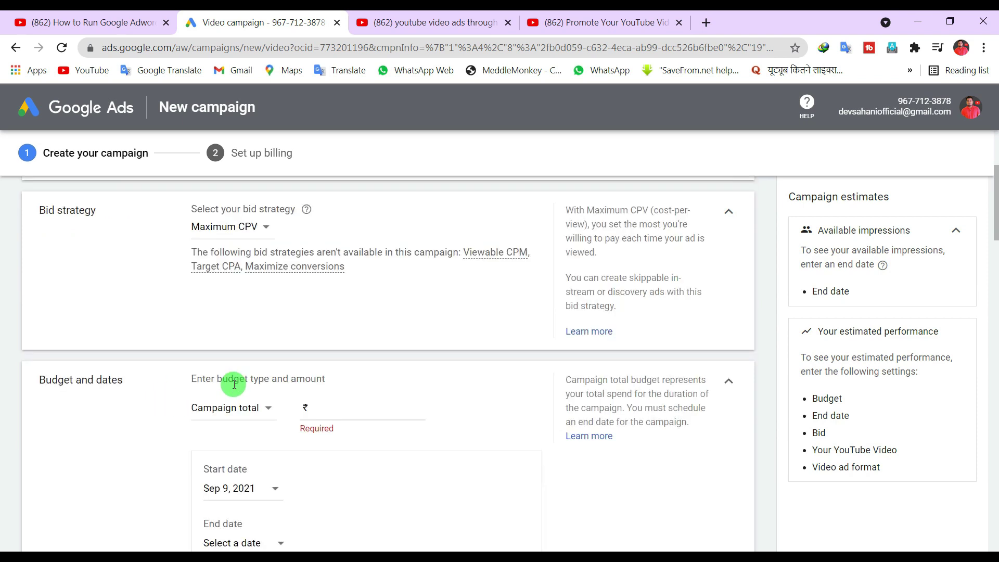
- Set a ₹1,000 campaign total budget with an end date of Sep 19, 2021
scroll(234, 384, down, 2)
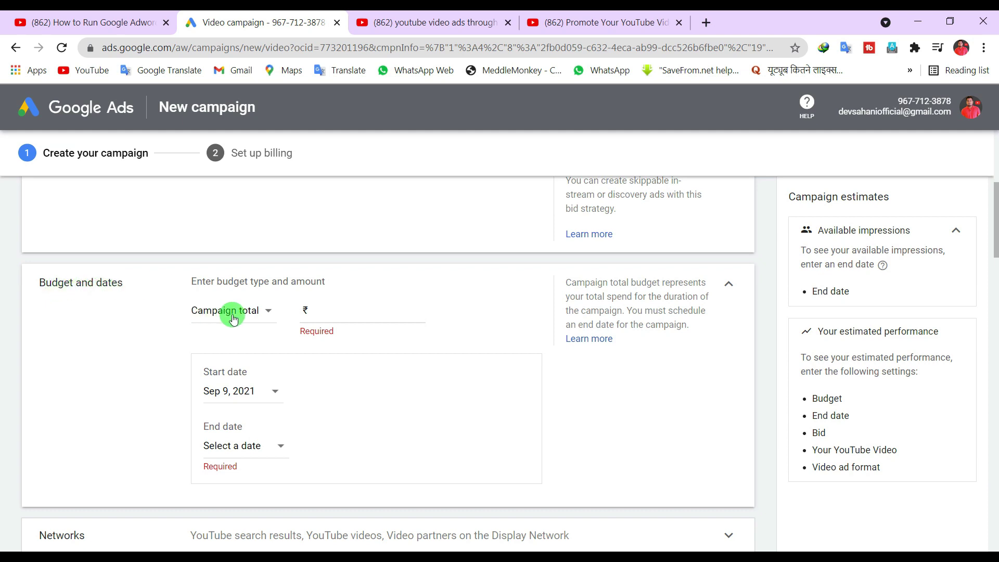
click(251, 311)
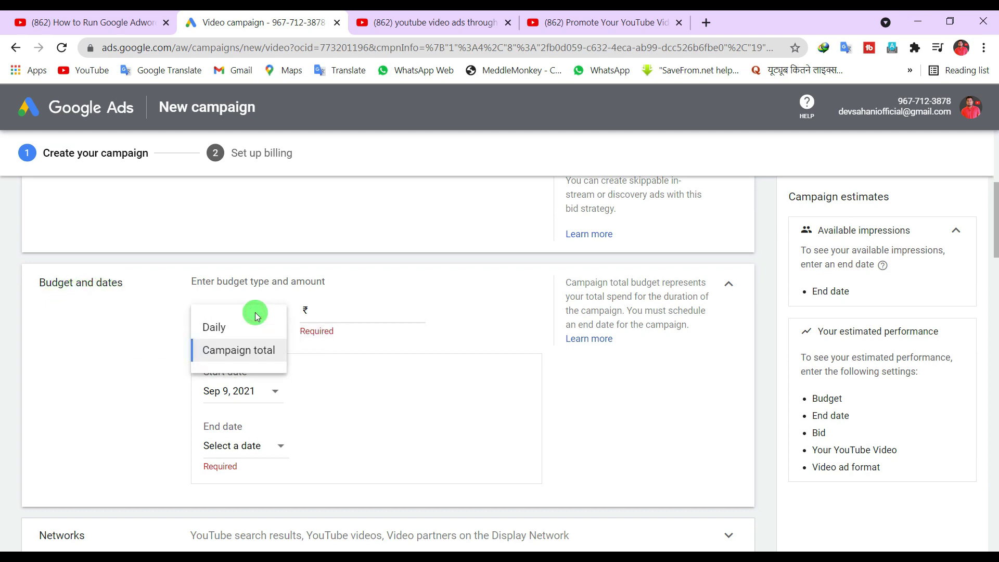
click(230, 350)
click(357, 311)
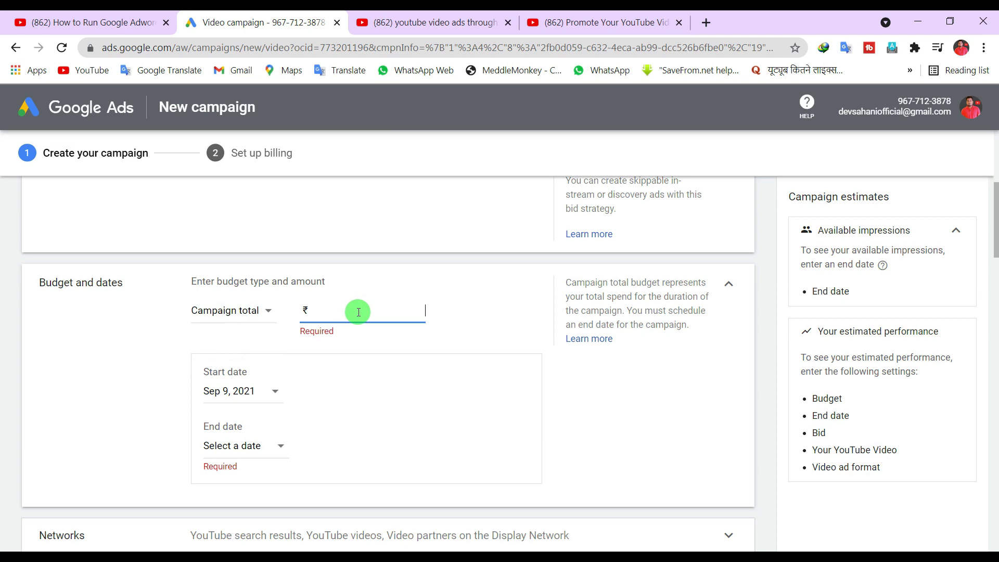
text(100)
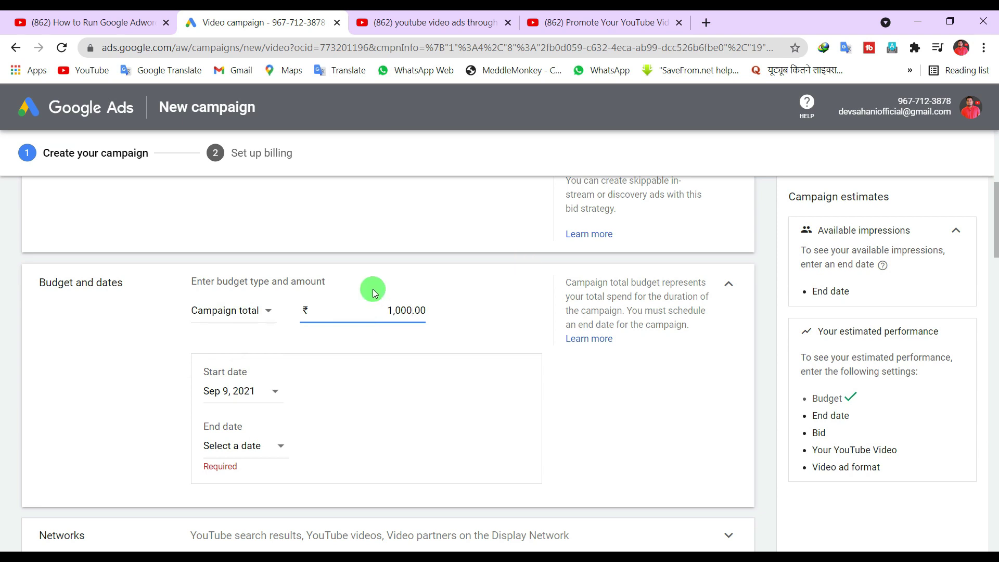
scroll(147, 348, down, 2)
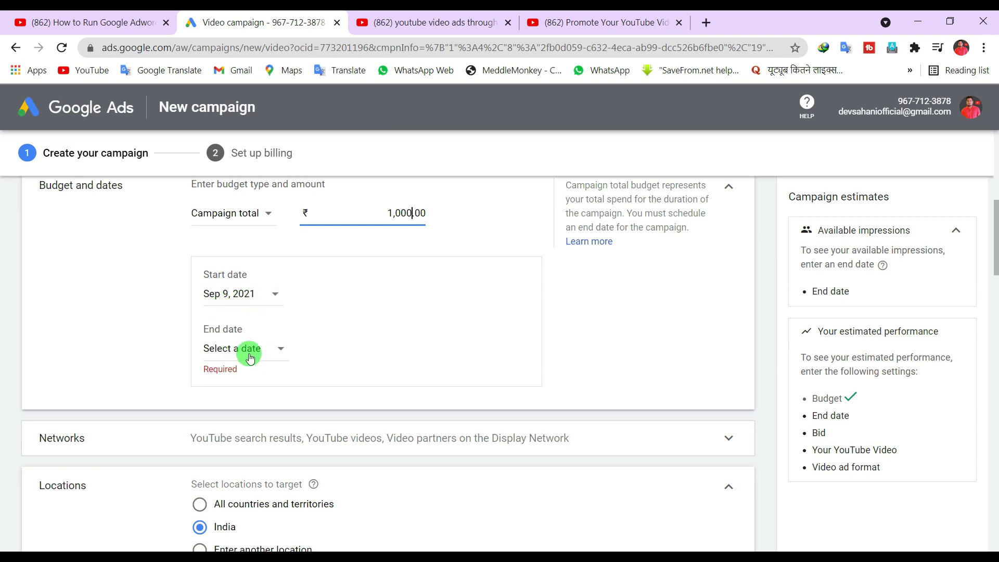
click(281, 350)
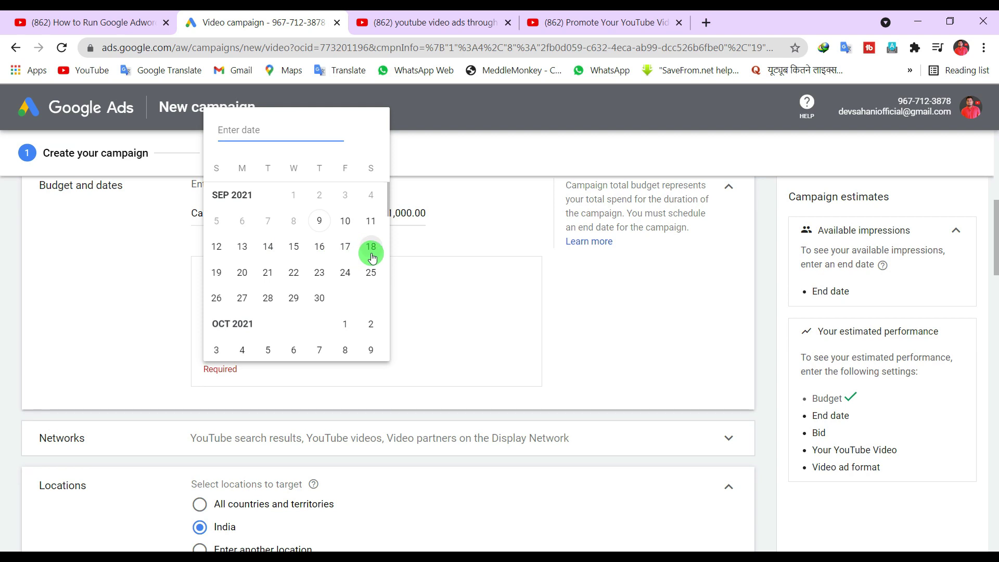
click(216, 272)
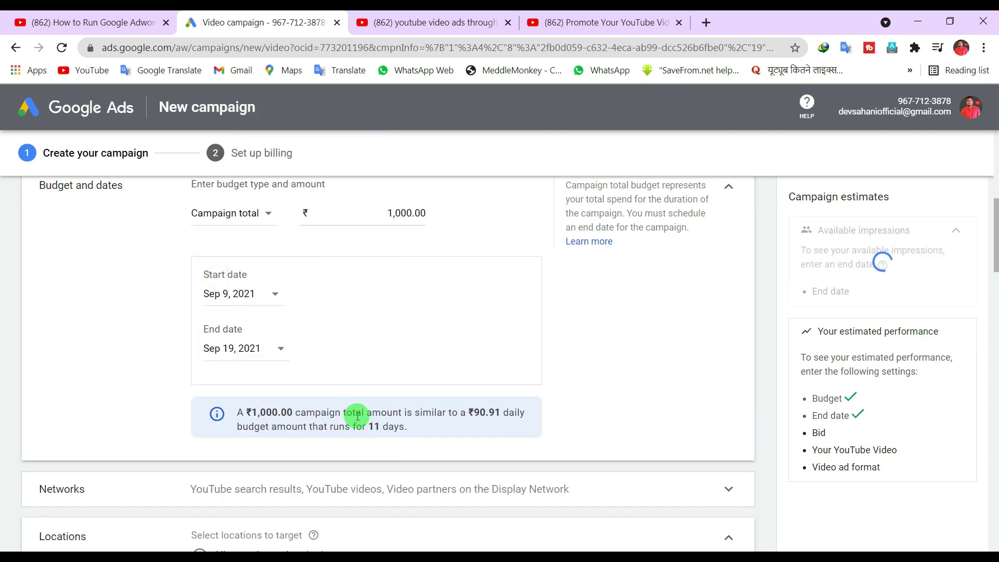
- In Networks, turn off YouTube videos and Display Network video partners
scroll(477, 421, down, 2)
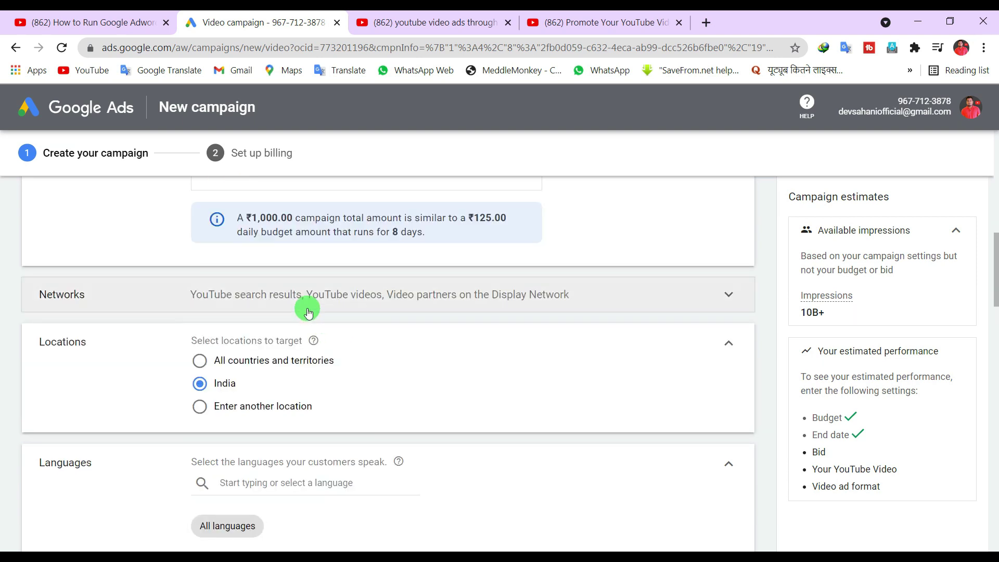
click(397, 293)
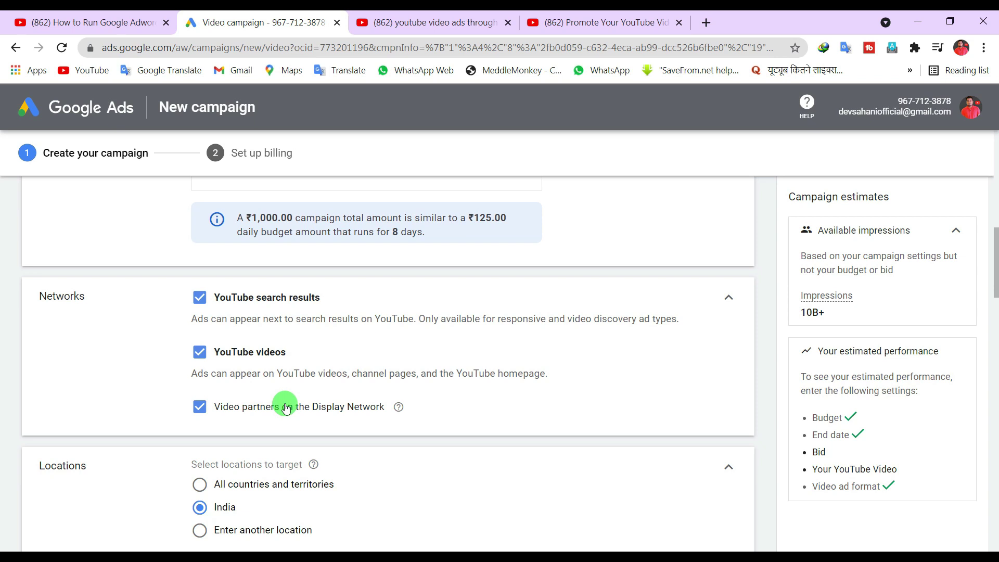
click(199, 406)
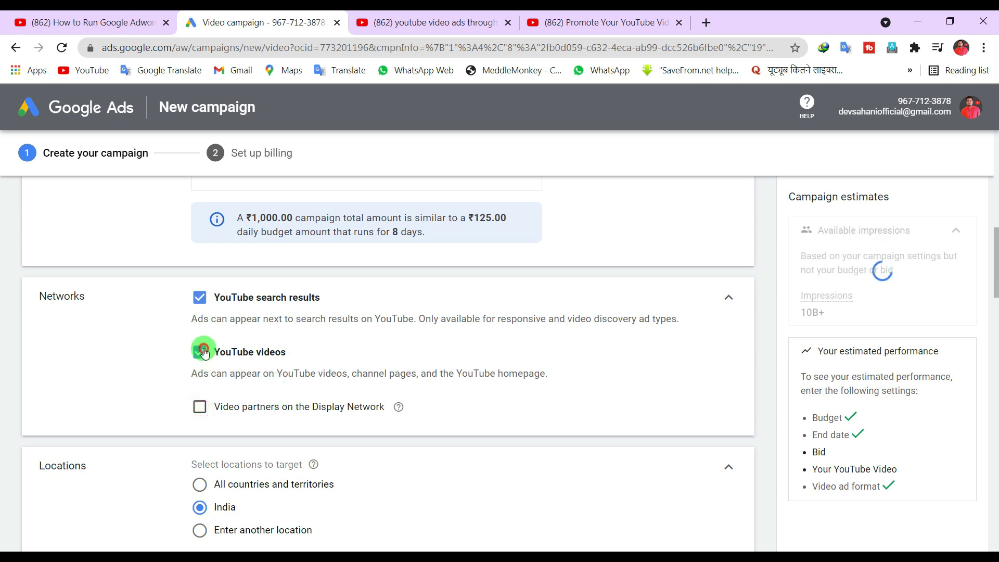
click(202, 352)
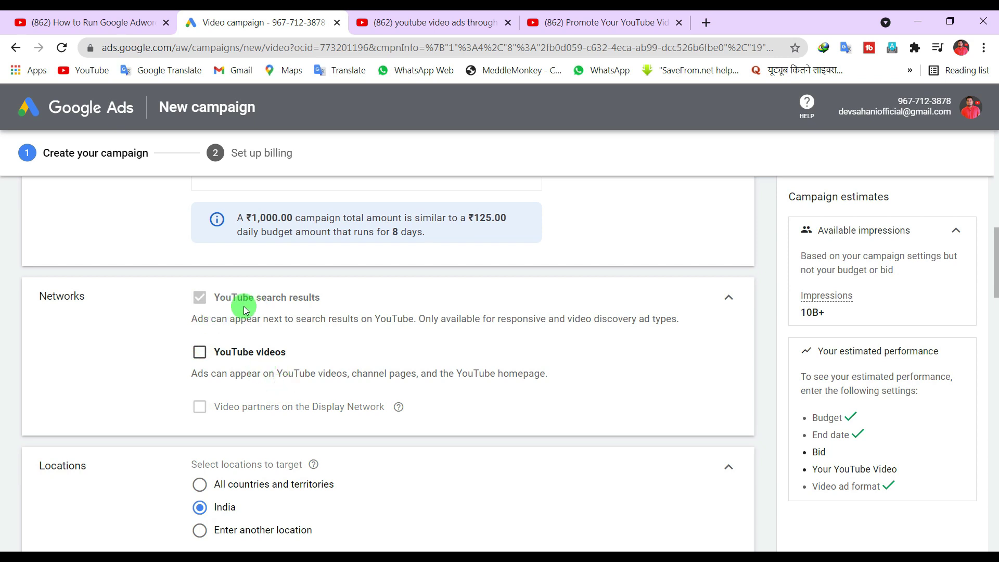
scroll(290, 313, down, 2)
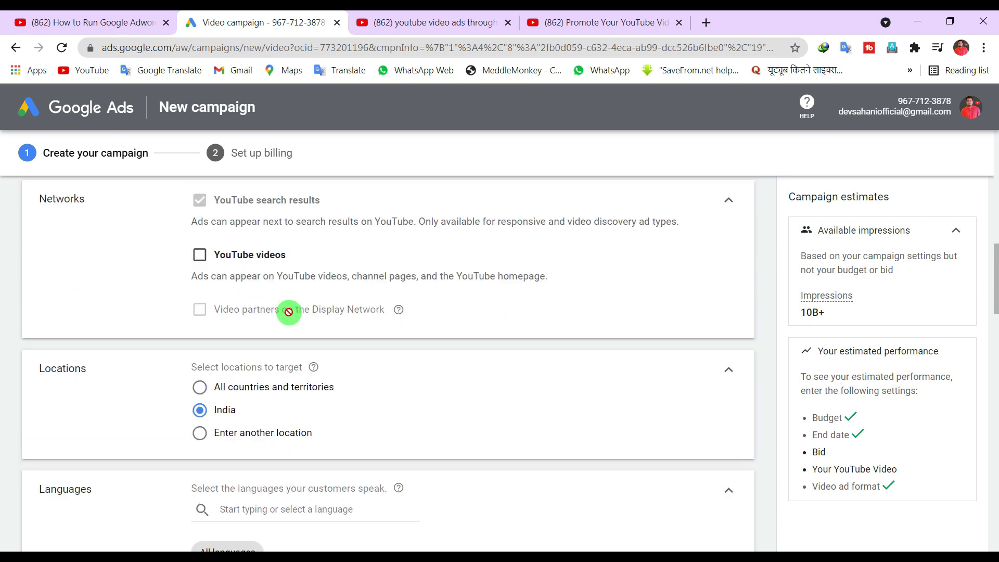
scroll(311, 330, down, 2)
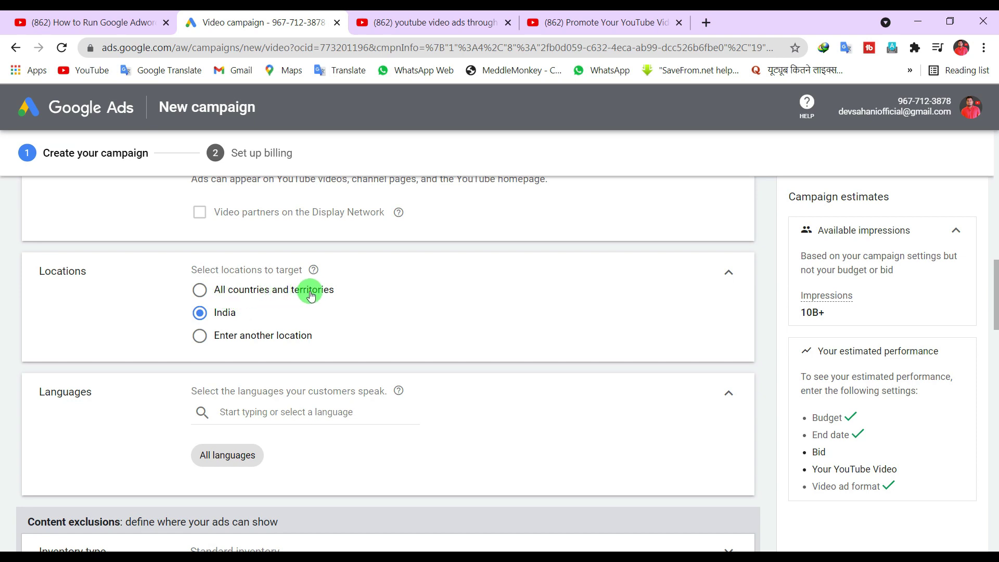
click(200, 336)
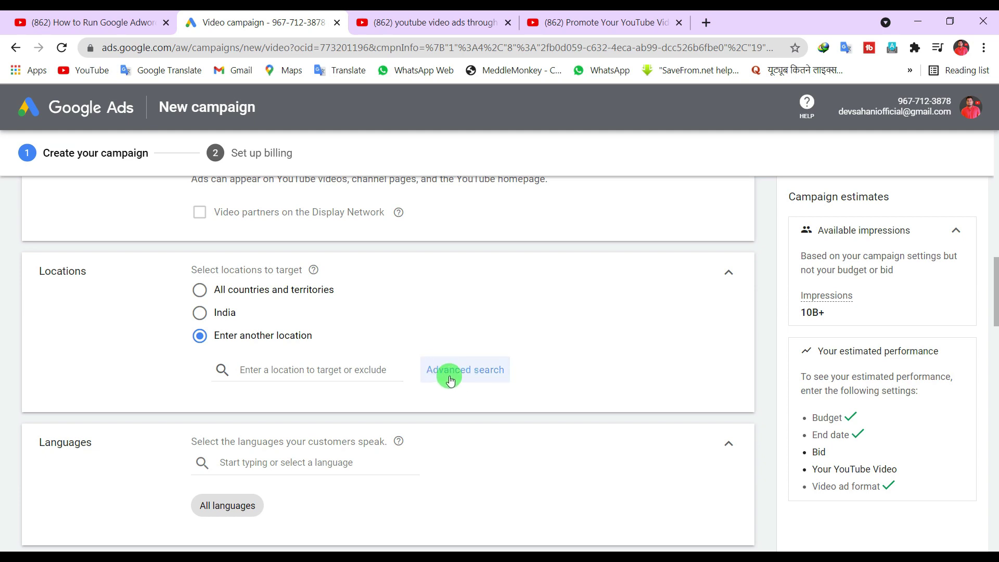
click(202, 314)
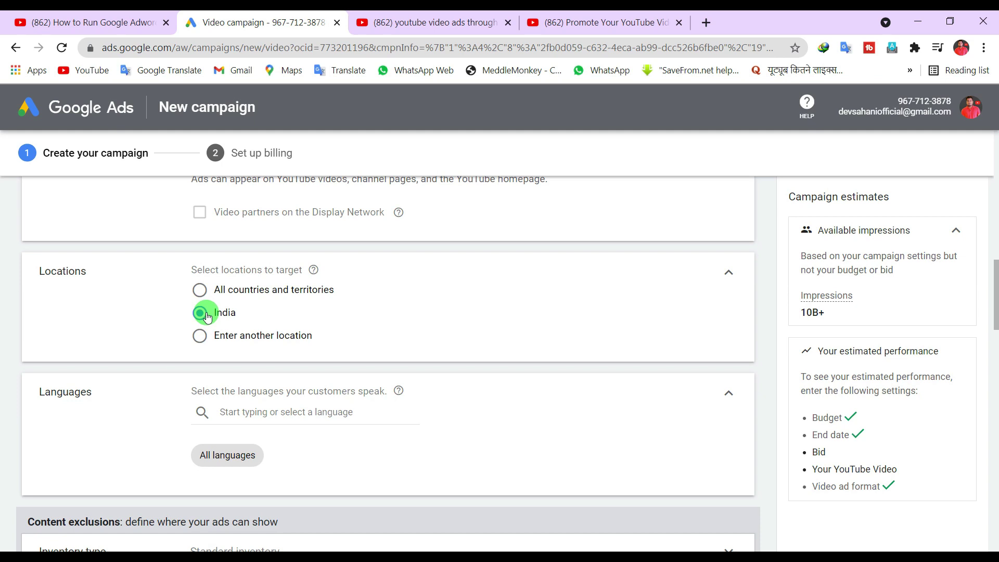
scroll(201, 357, down, 2)
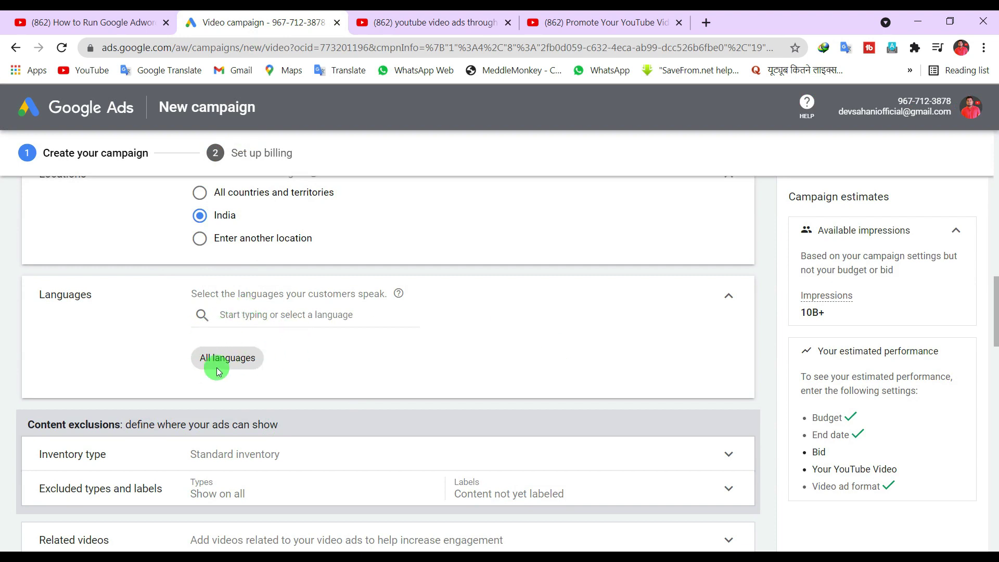
scroll(306, 357, down, 2)
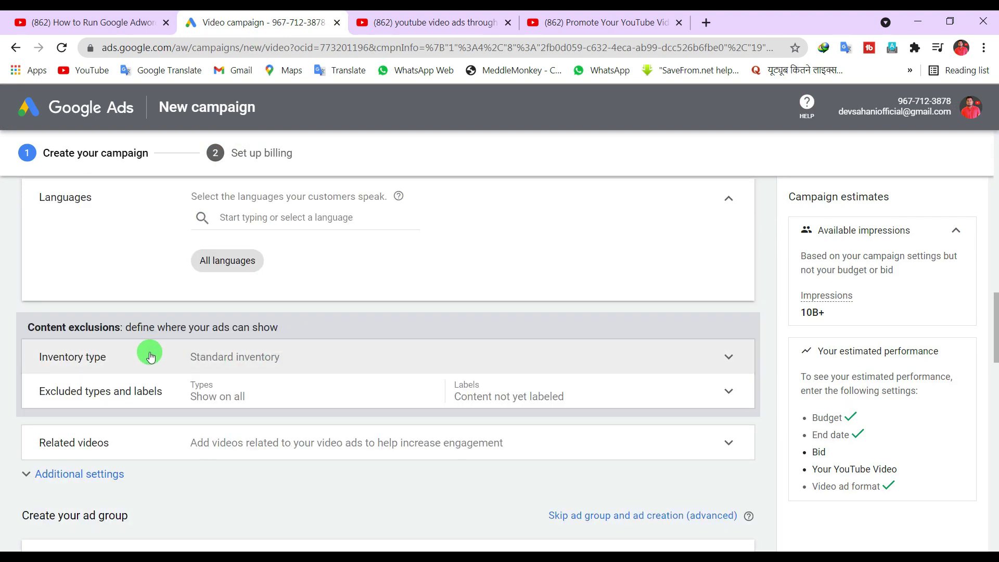
scroll(150, 357, down, 2)
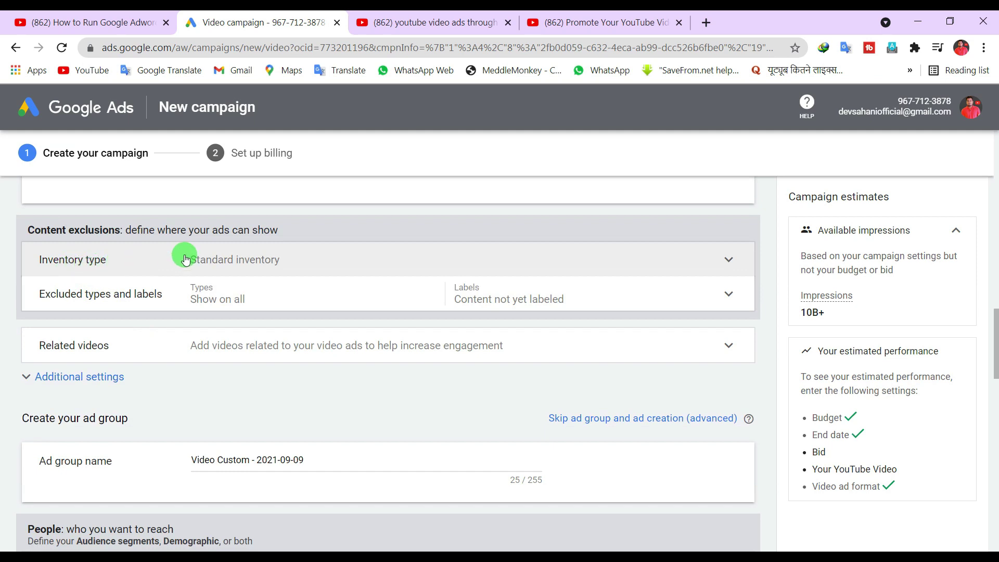
- Review the Expanded and Limited inventory options and keep Standard inventory selected
click(185, 260)
scroll(203, 315, down, 2)
scroll(206, 316, up, 2)
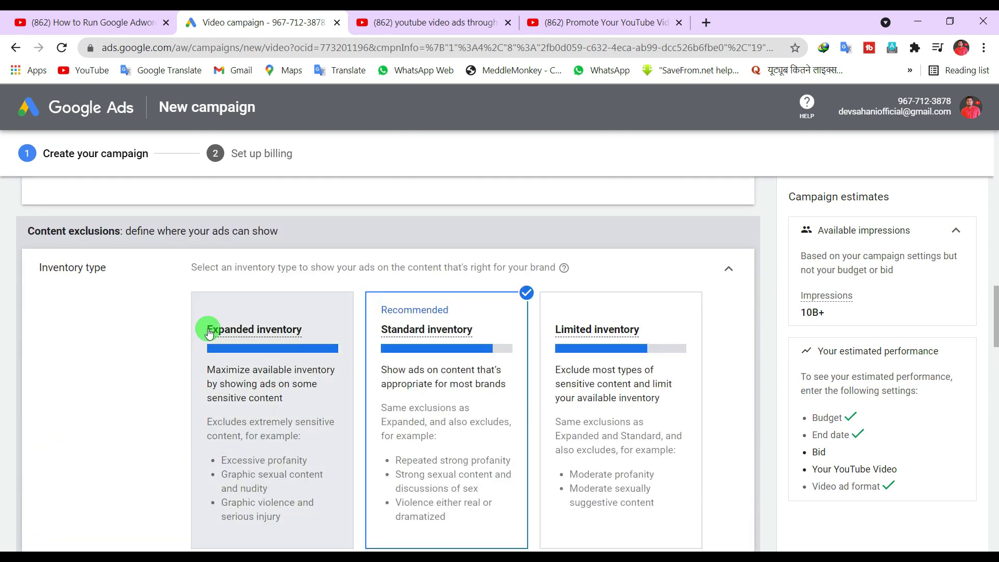
mouse_move(260, 329)
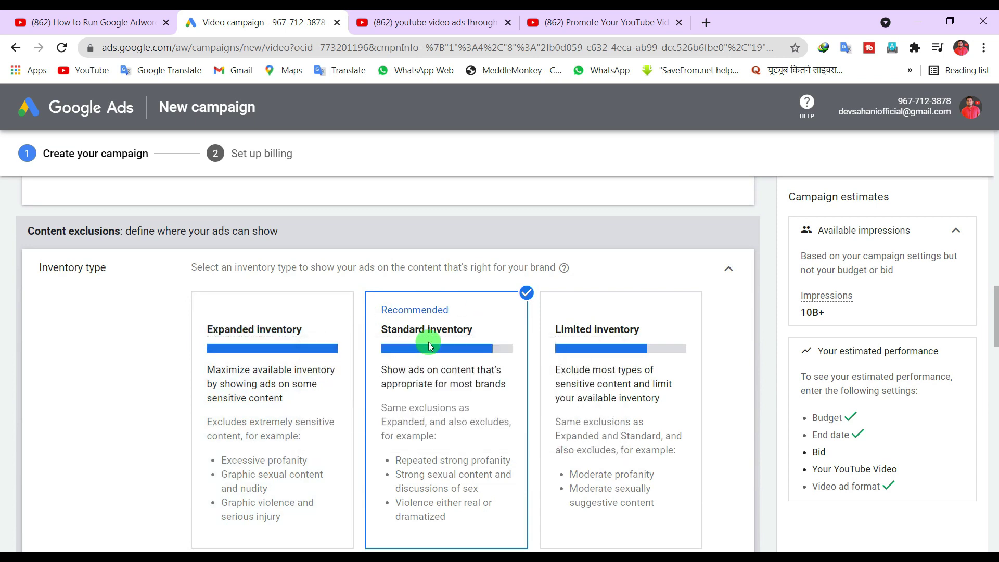
mouse_move(579, 341)
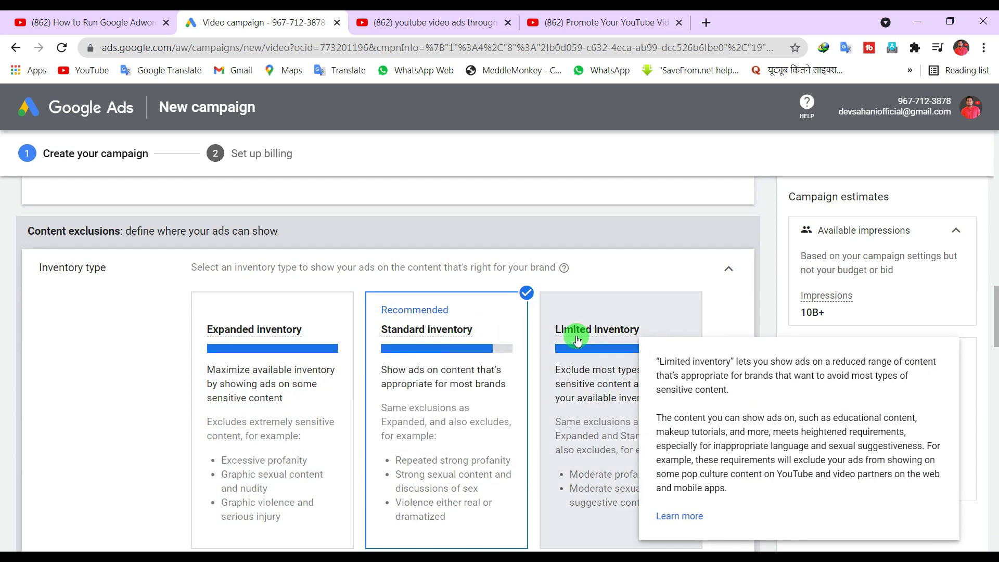
scroll(578, 340, down, 2)
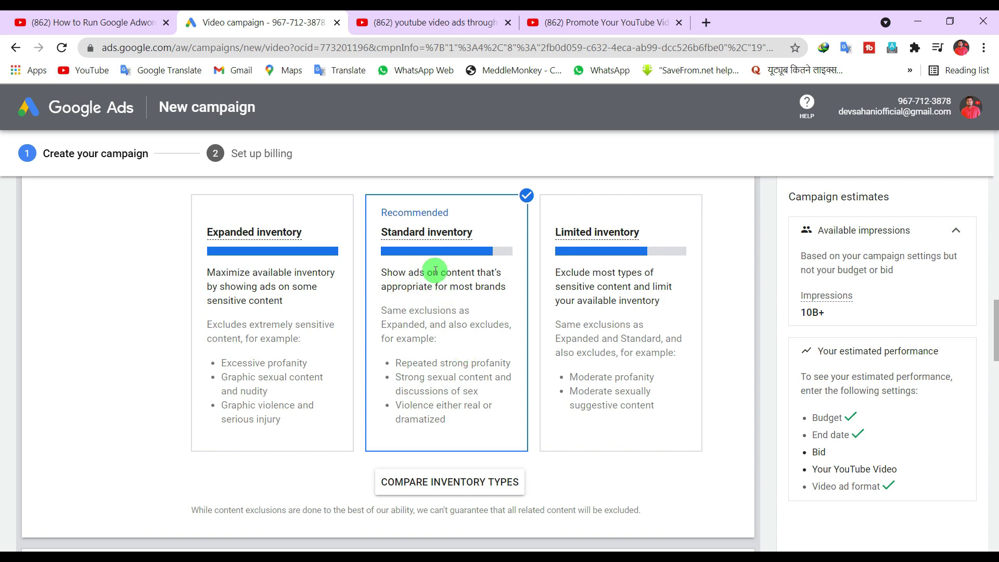
scroll(442, 318, down, 3)
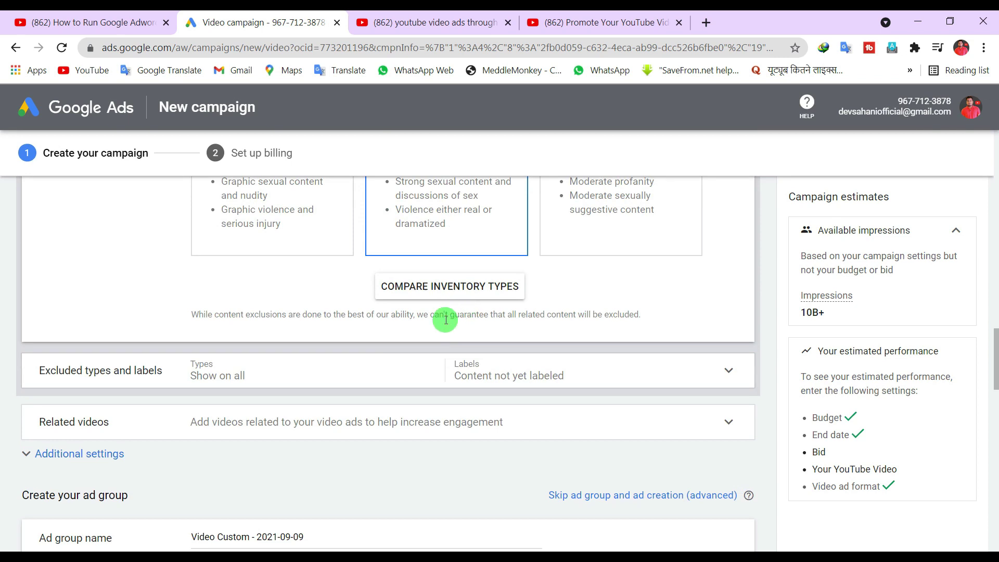
scroll(445, 320, down, 2)
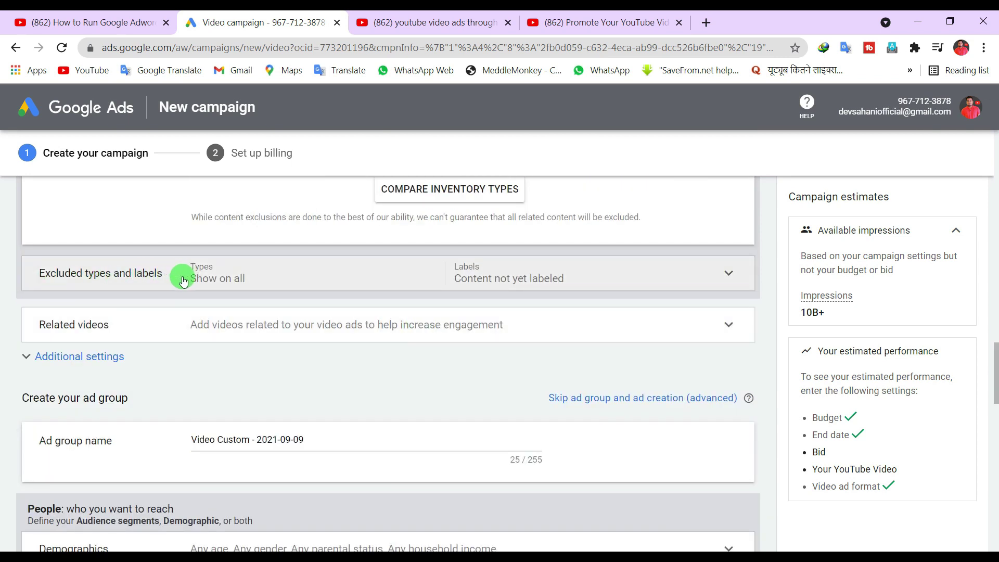
- Exclude embedded YouTube videos and live streaming videos, then expand Related videos
click(199, 328)
click(199, 357)
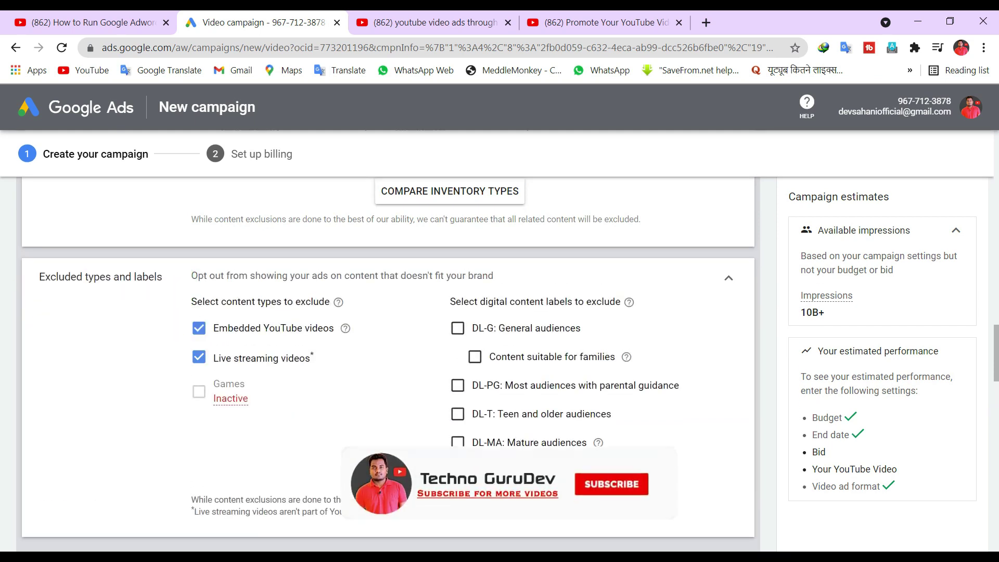
scroll(241, 383, down, 2)
scroll(269, 404, down, 2)
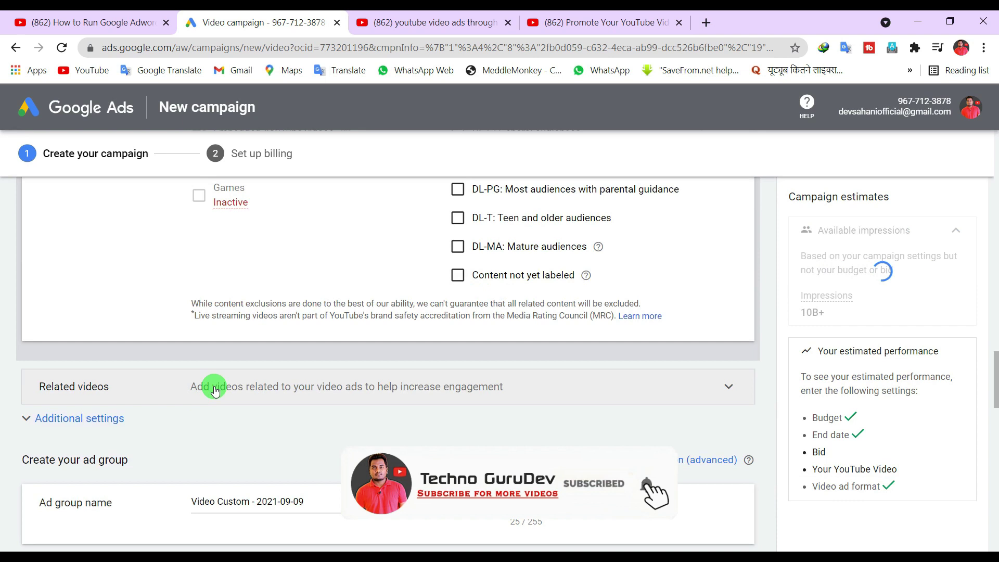
click(115, 392)
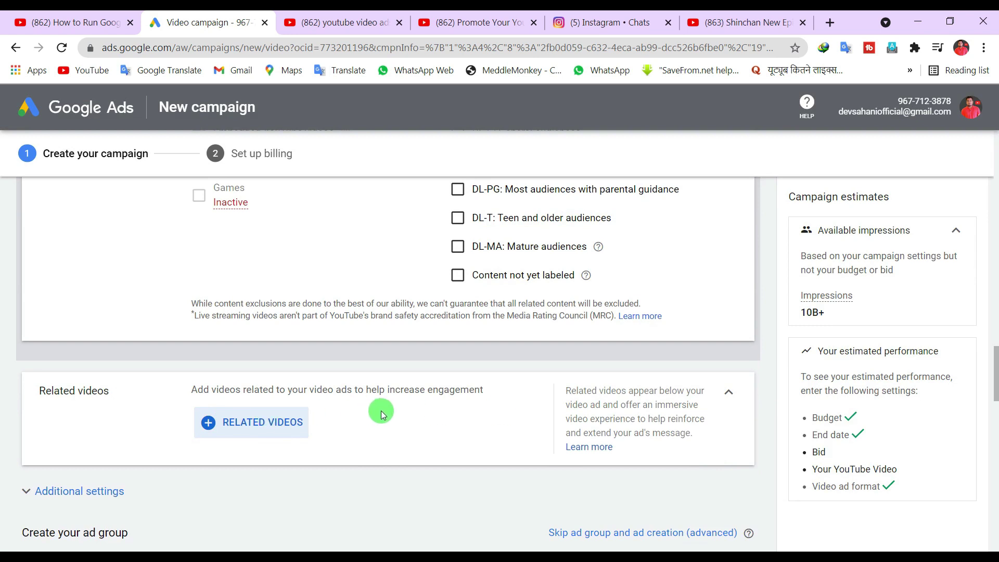
click(258, 422)
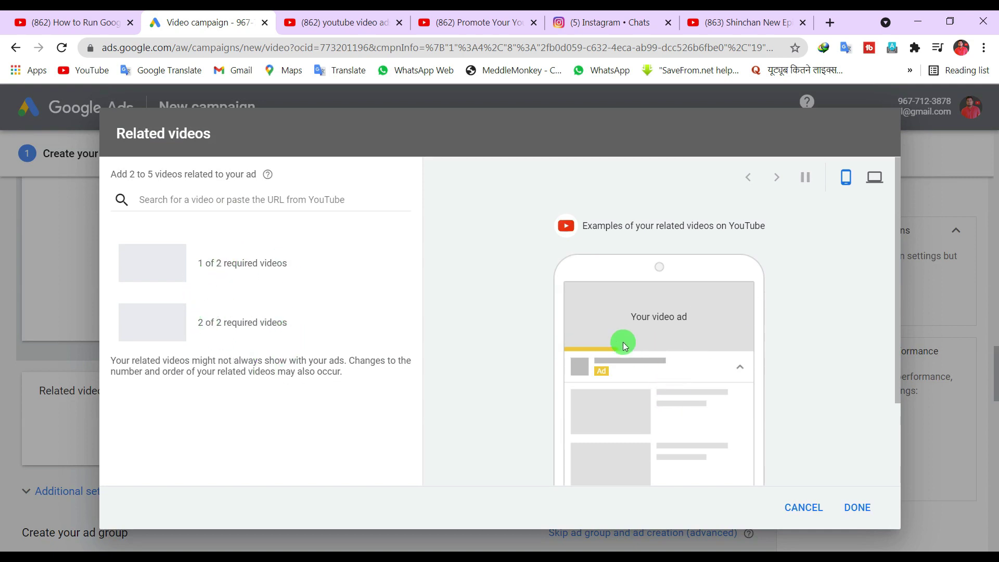
key(Escape)
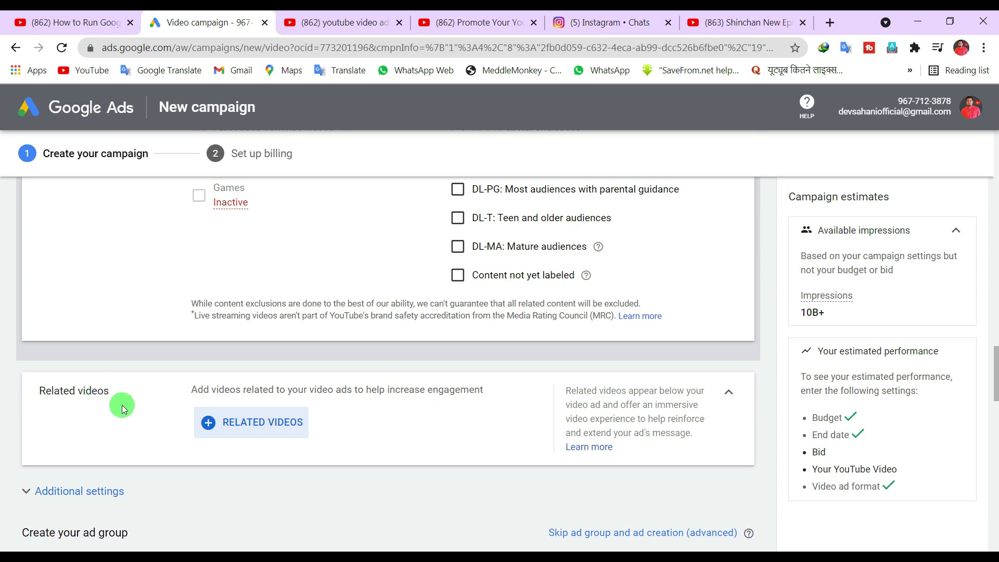
click(254, 428)
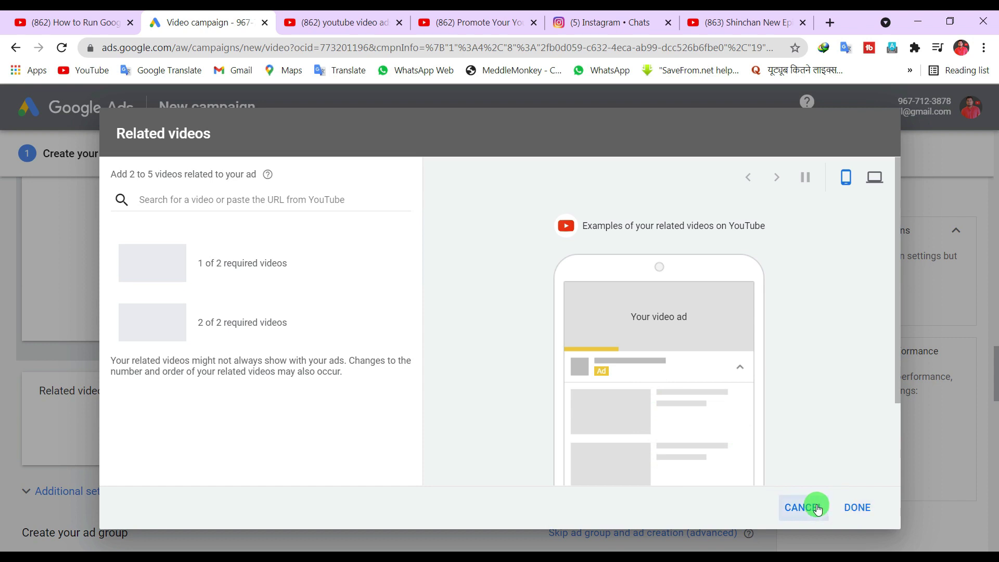
click(801, 508)
scroll(654, 408, down, 2)
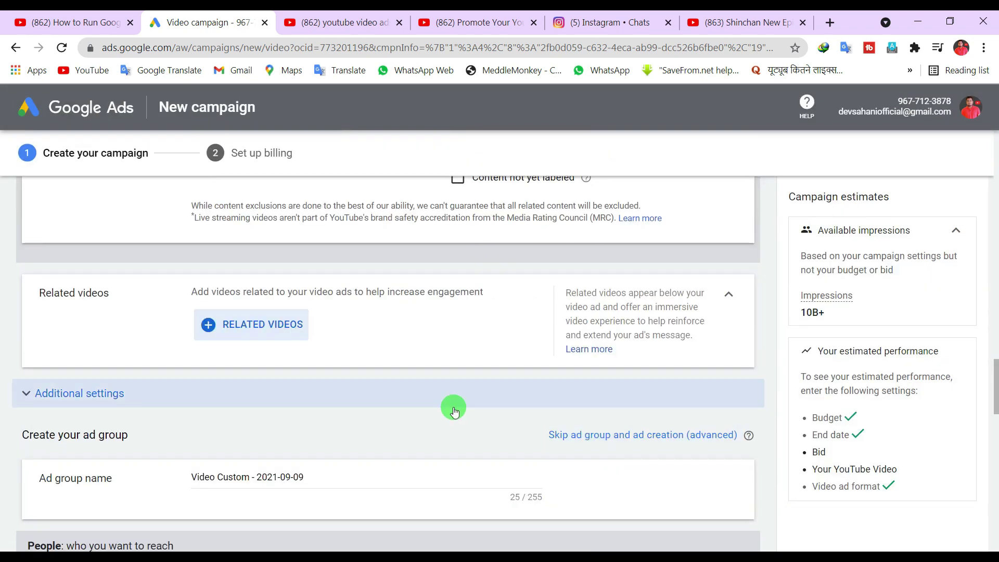
- Expand Additional settings and look over the Conversions details
click(29, 394)
click(26, 393)
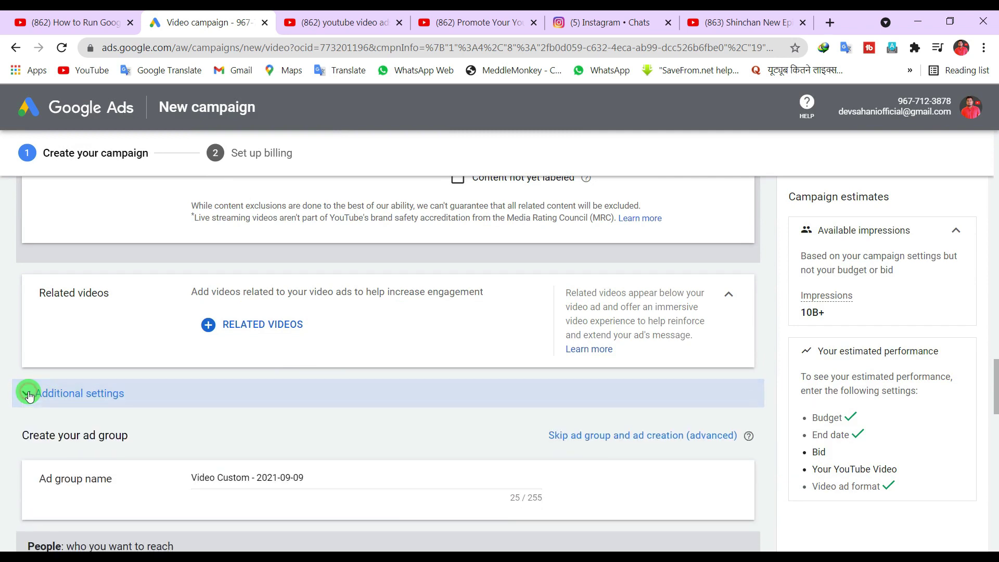
scroll(238, 379, down, 2)
scroll(237, 379, down, 2)
click(41, 201)
click(42, 201)
click(42, 201)
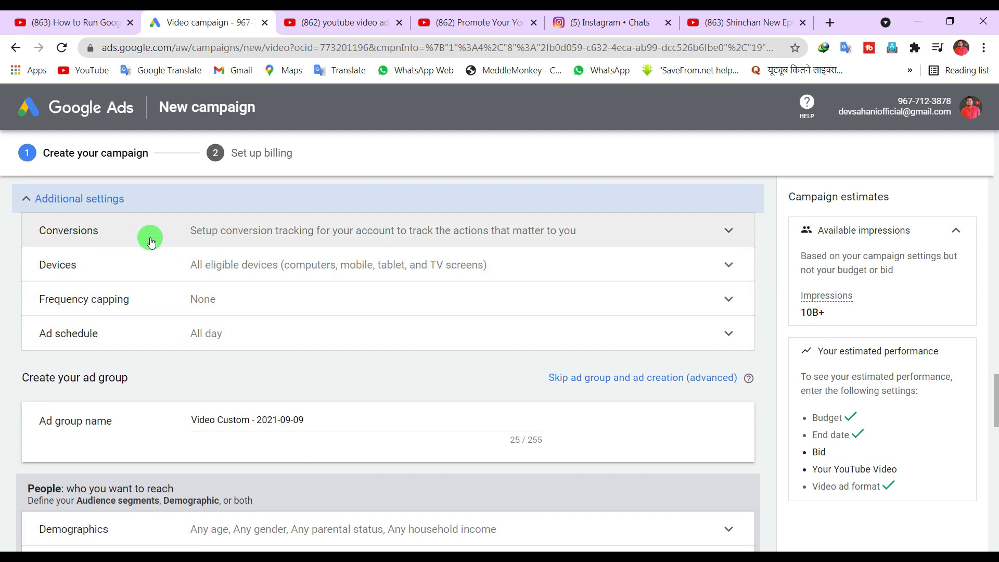
click(168, 230)
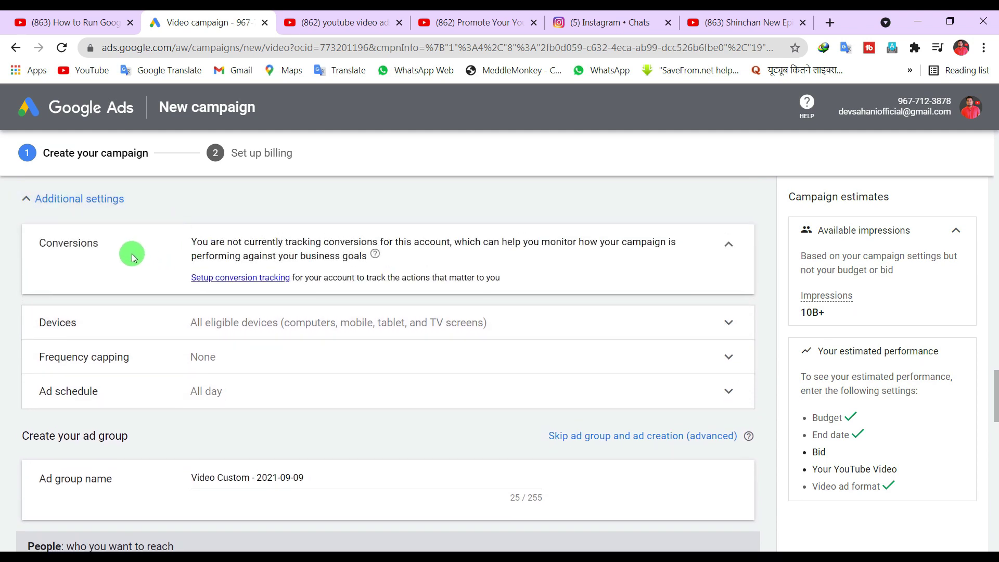
click(728, 243)
- Try device-specific targeting, then keep ads showing on all eligible devices
click(728, 265)
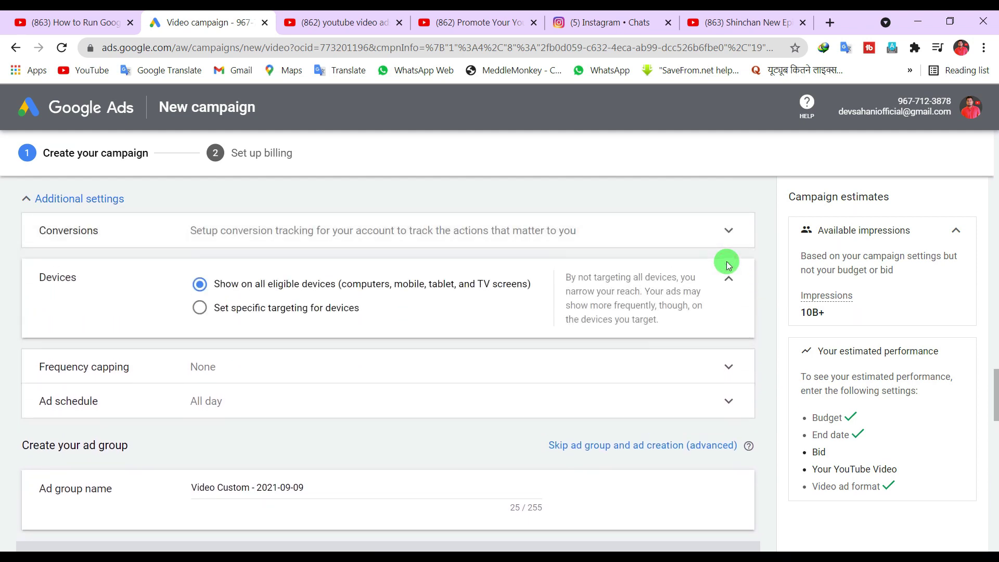
click(728, 265)
click(728, 265)
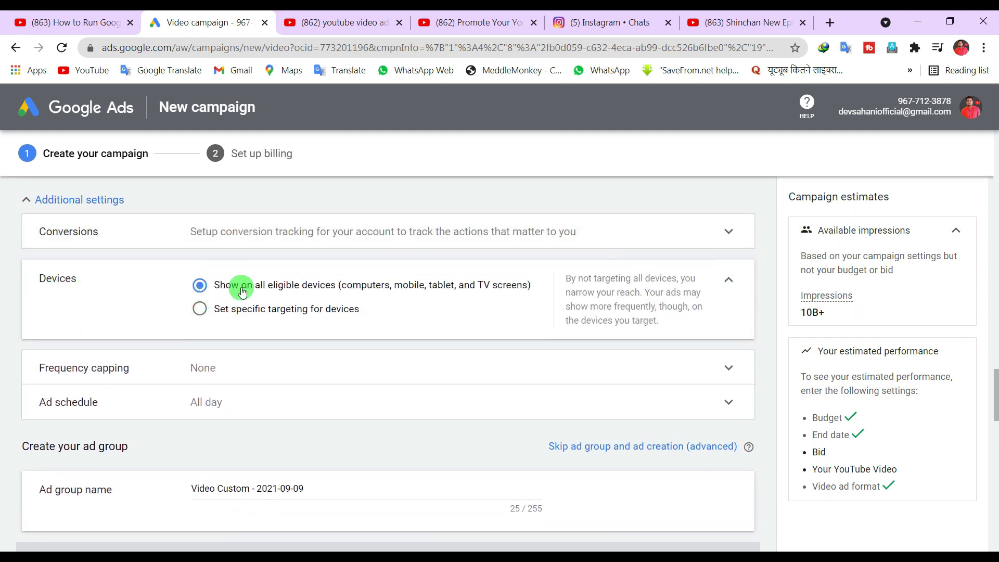
click(221, 314)
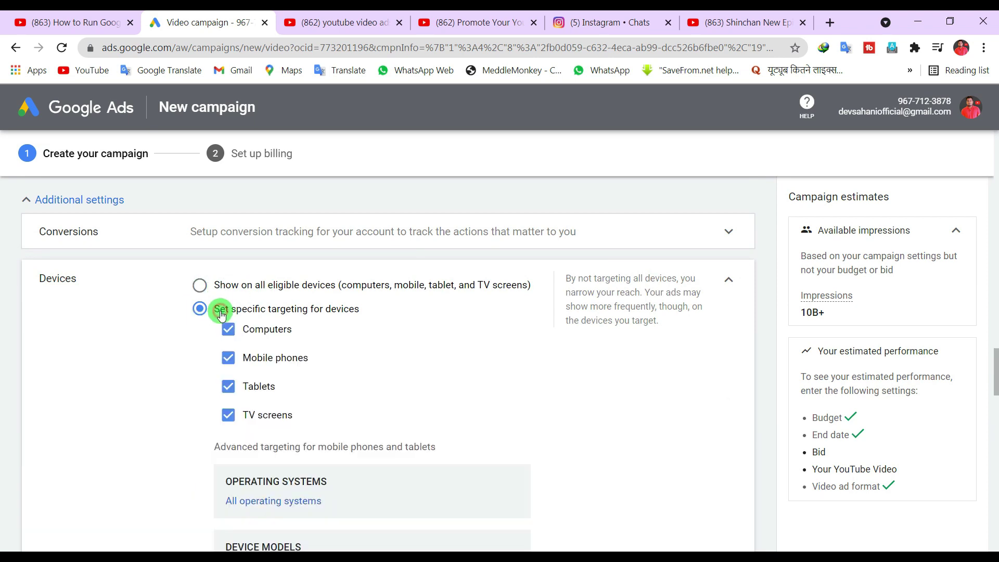
scroll(255, 368, down, 4)
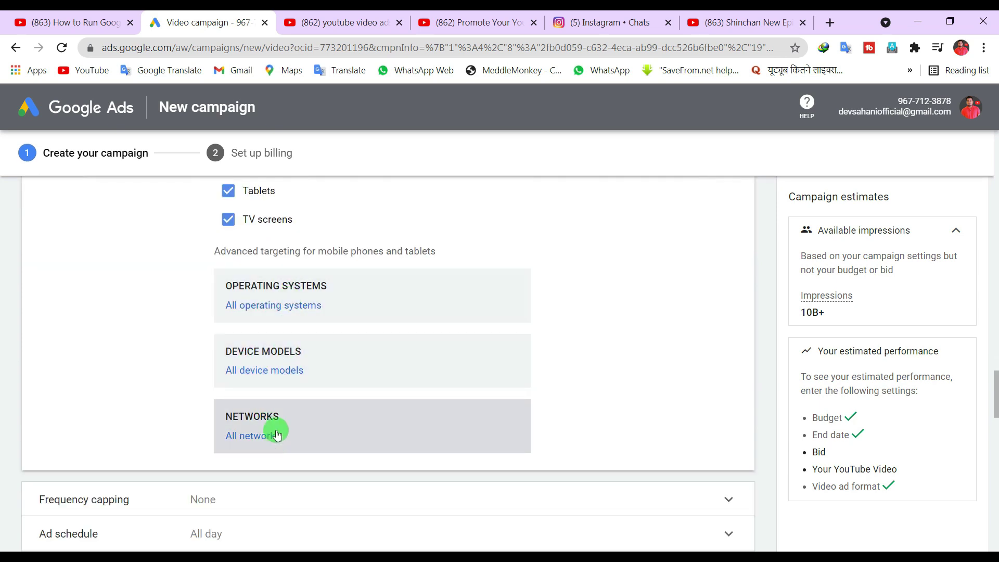
scroll(285, 380, up, 4)
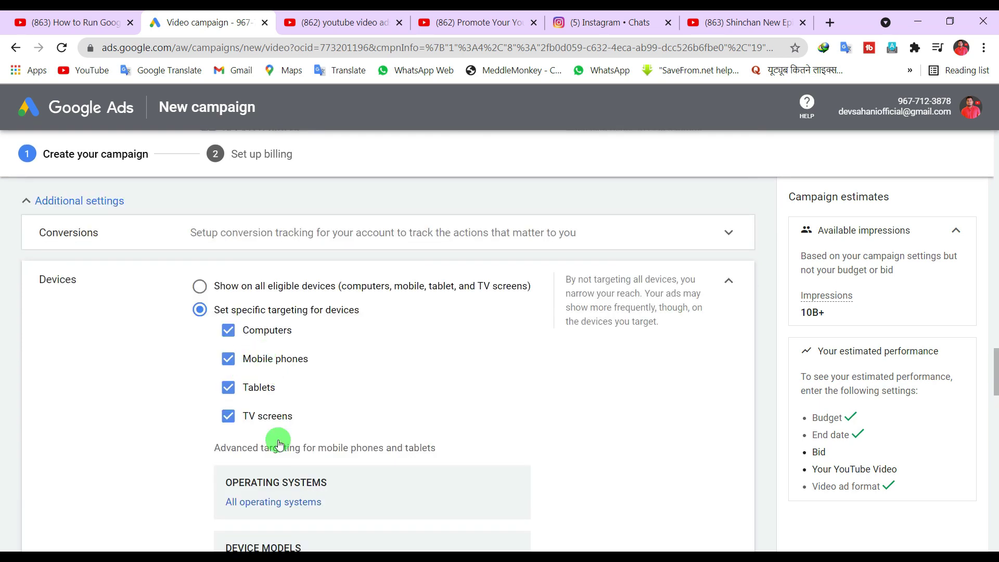
scroll(281, 395, down, 4)
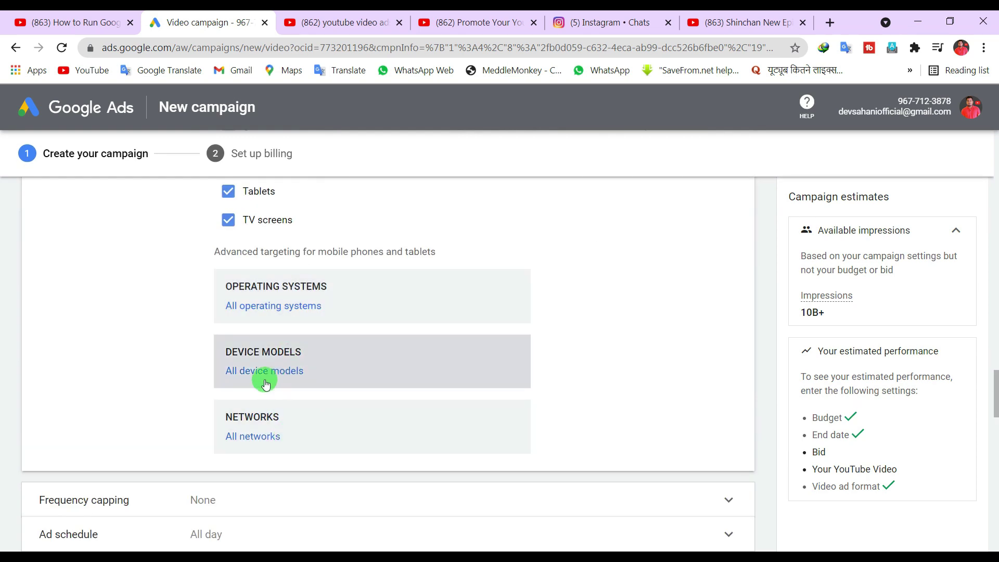
scroll(276, 381, up, 4)
click(215, 294)
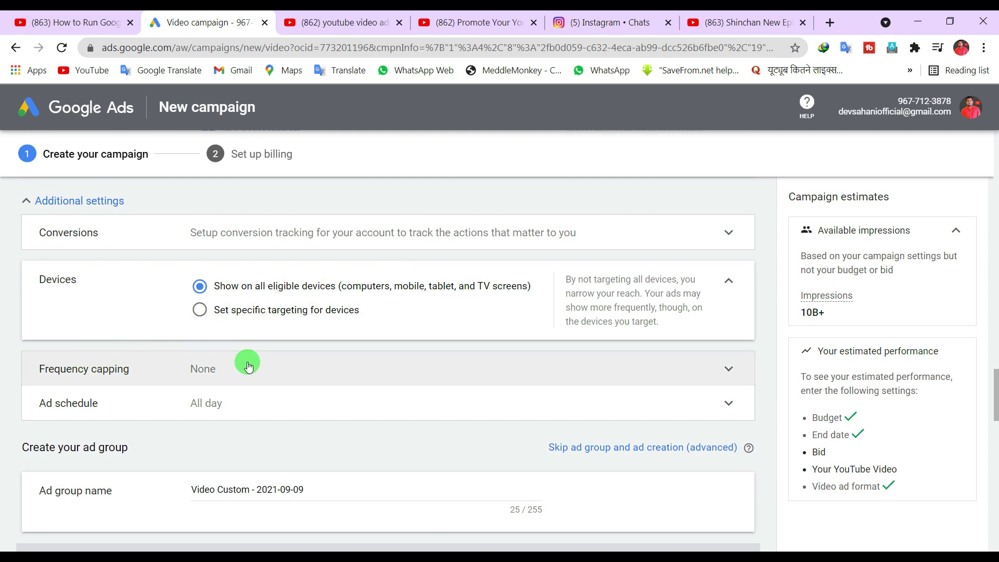
- Cap impression frequency at 2 impressions per week, leaving view frequency uncapped
scroll(234, 358, down, 2)
click(271, 273)
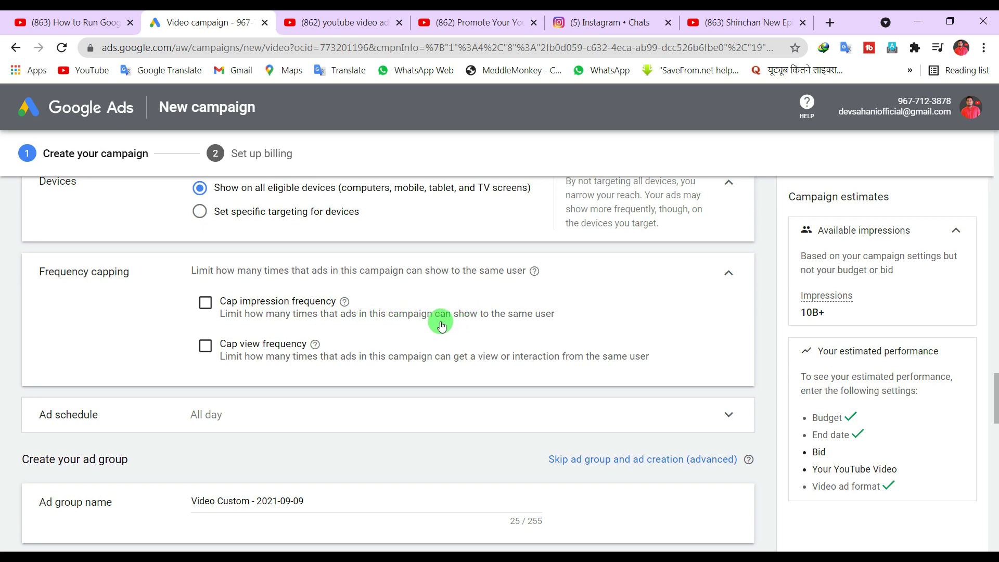
click(205, 303)
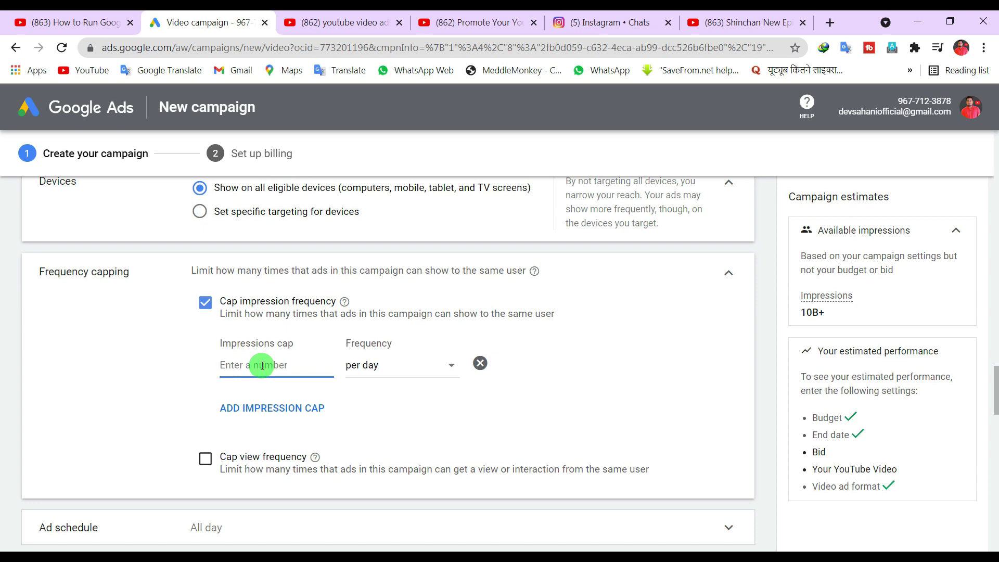
text(2)
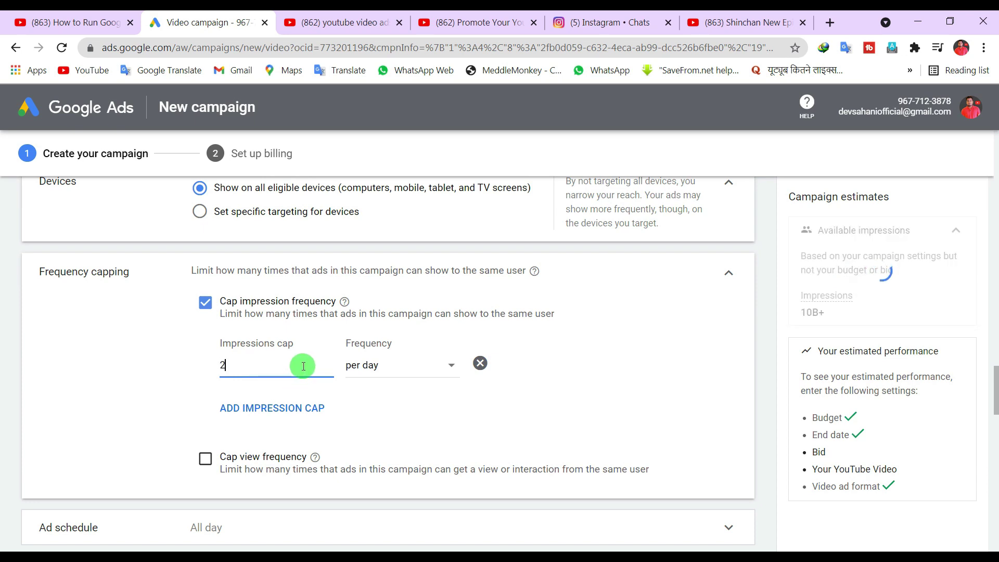
click(378, 367)
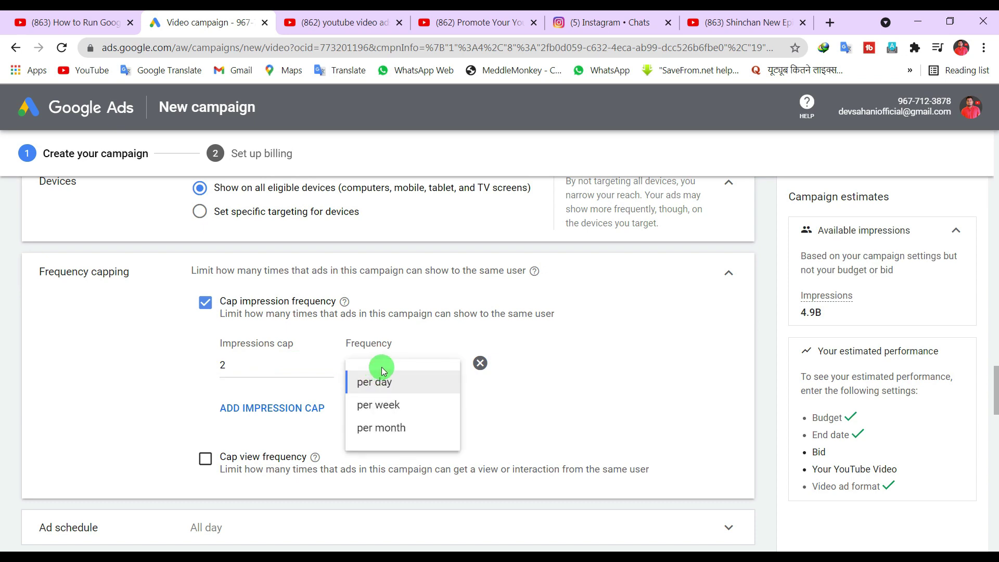
click(390, 409)
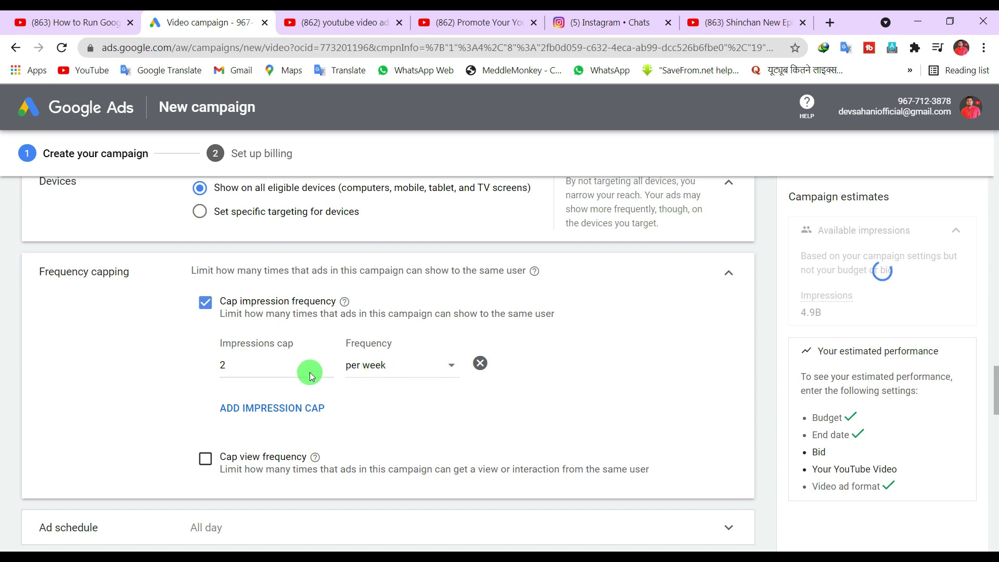
scroll(367, 414, down, 2)
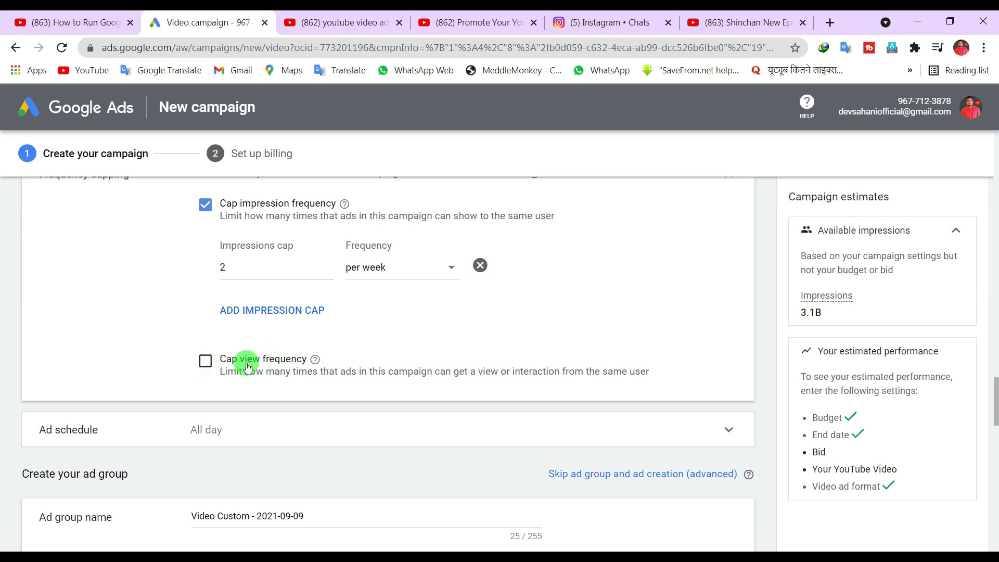
scroll(248, 371, up, 2)
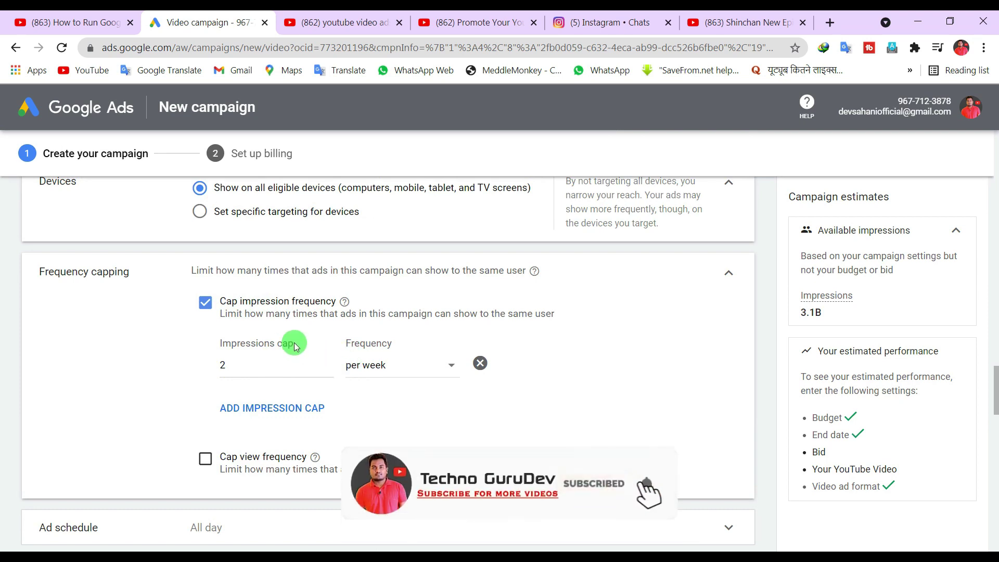
scroll(294, 342, down, 2)
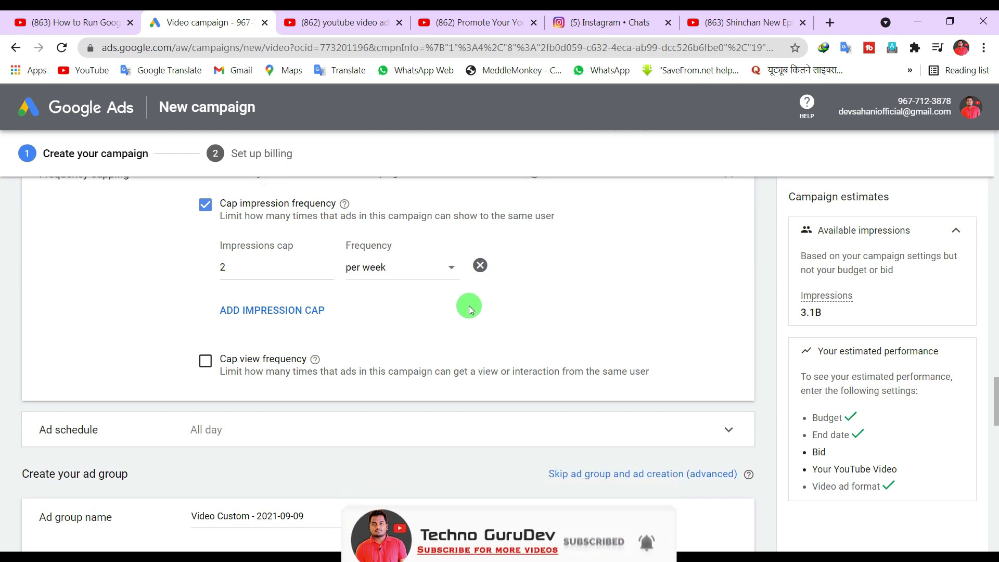
scroll(308, 308, down, 2)
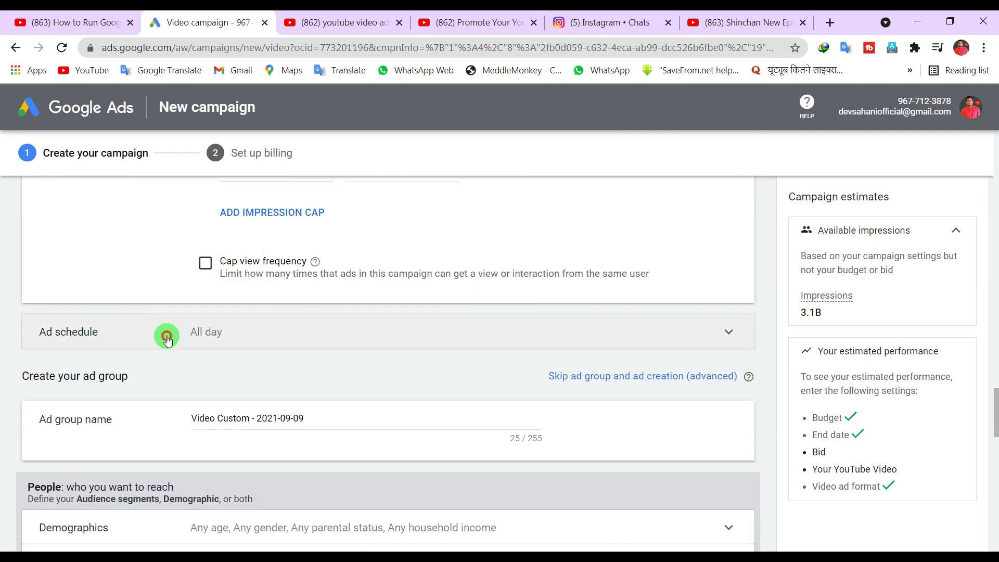
click(163, 334)
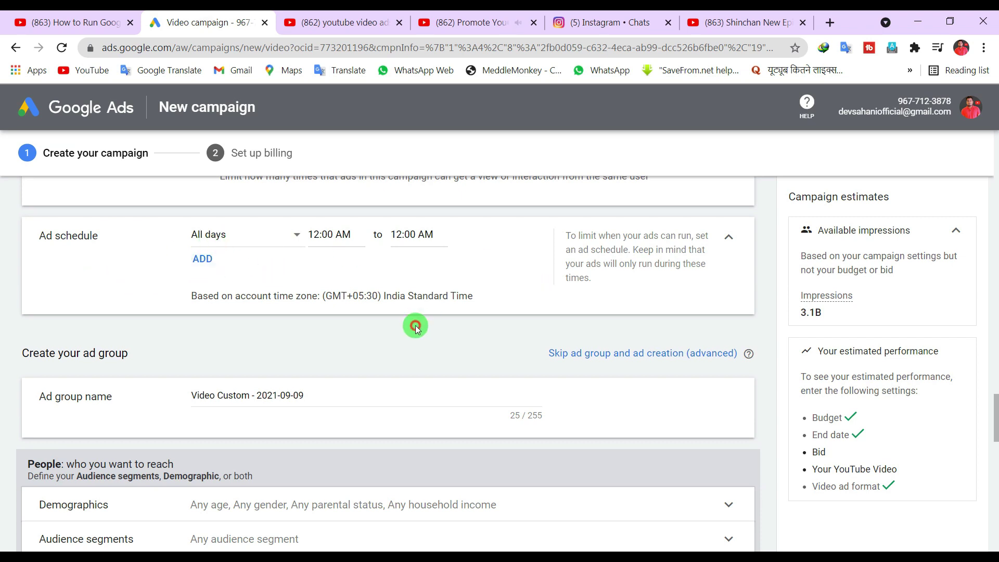
click(729, 237)
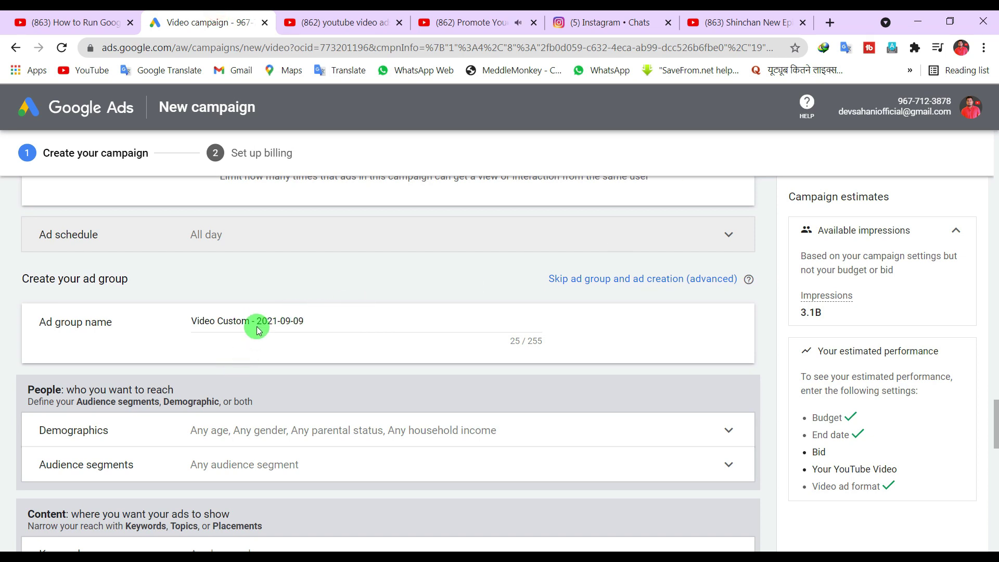
- Replace the default ad group name 'Video Custom - 2021-09-09' with the campaign name 'My YT Video'
scroll(221, 333, up, 20)
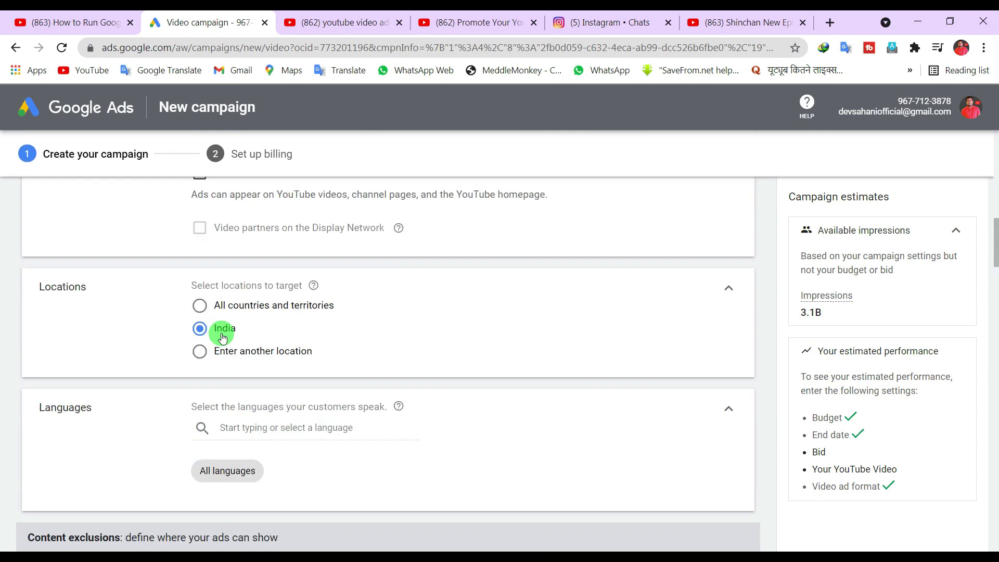
drag(251, 334, 162, 332)
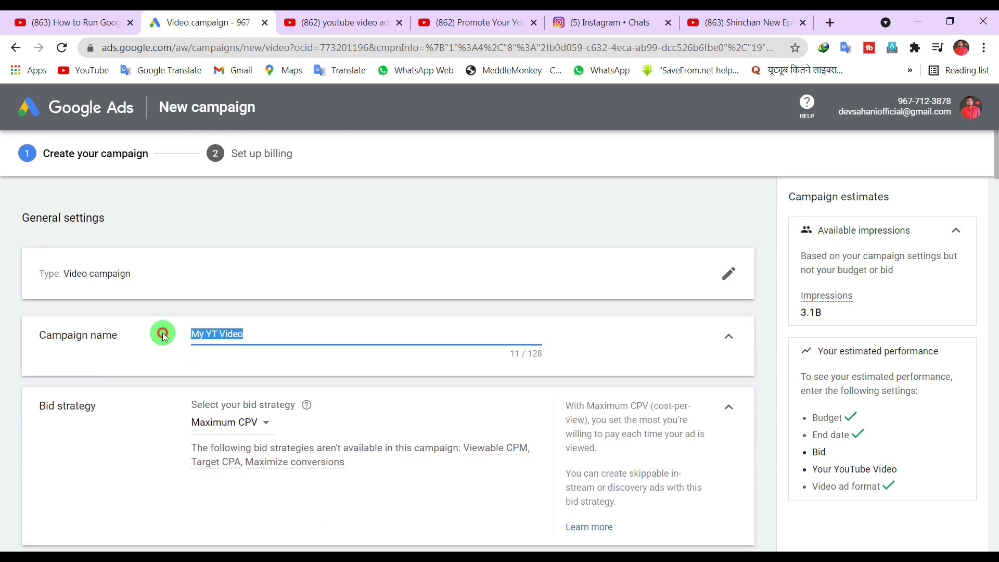
scroll(292, 345, down, 20)
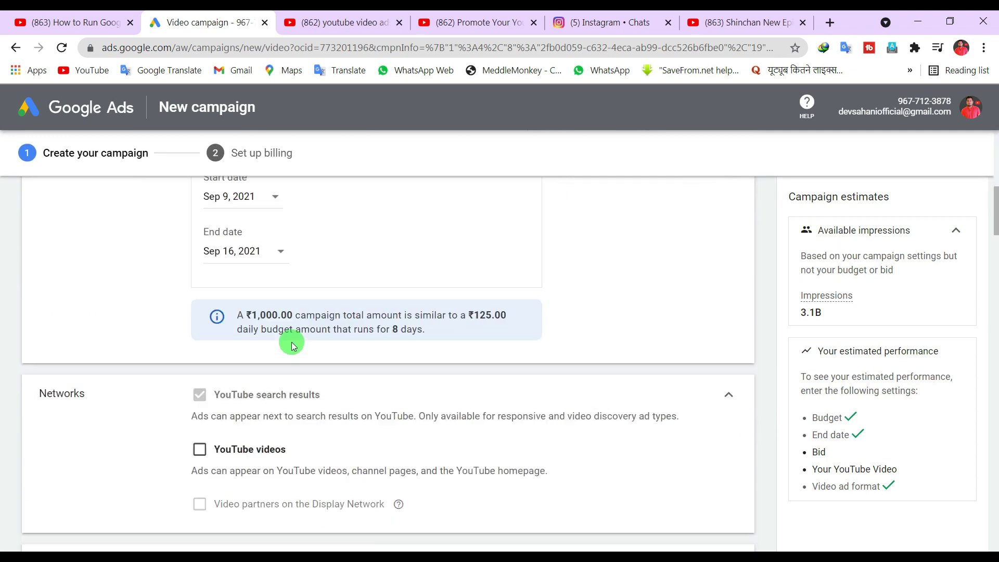
scroll(286, 358, down, 7)
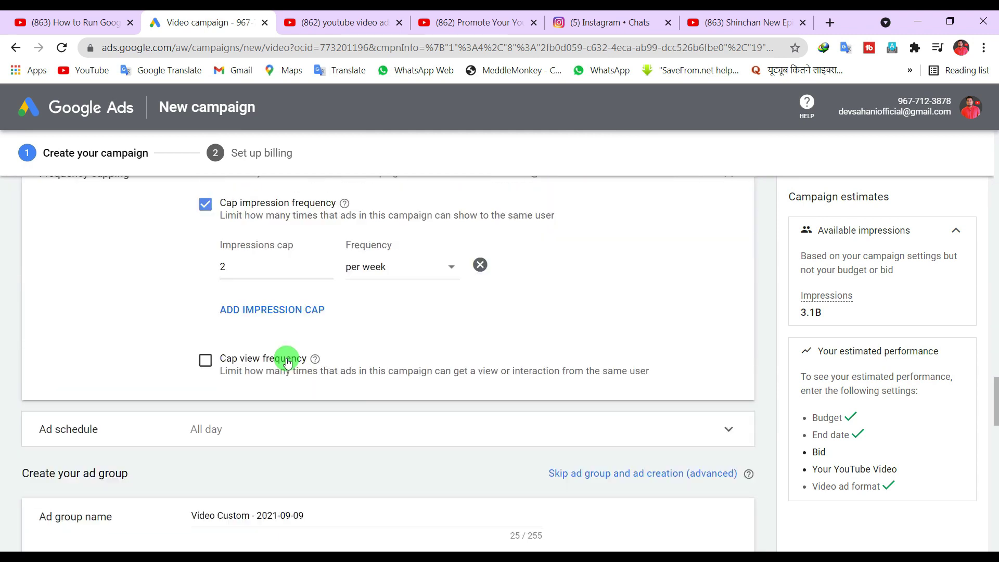
click(314, 321)
key(ctrl+a)
text(My YT Video)
scroll(271, 338, down, 2)
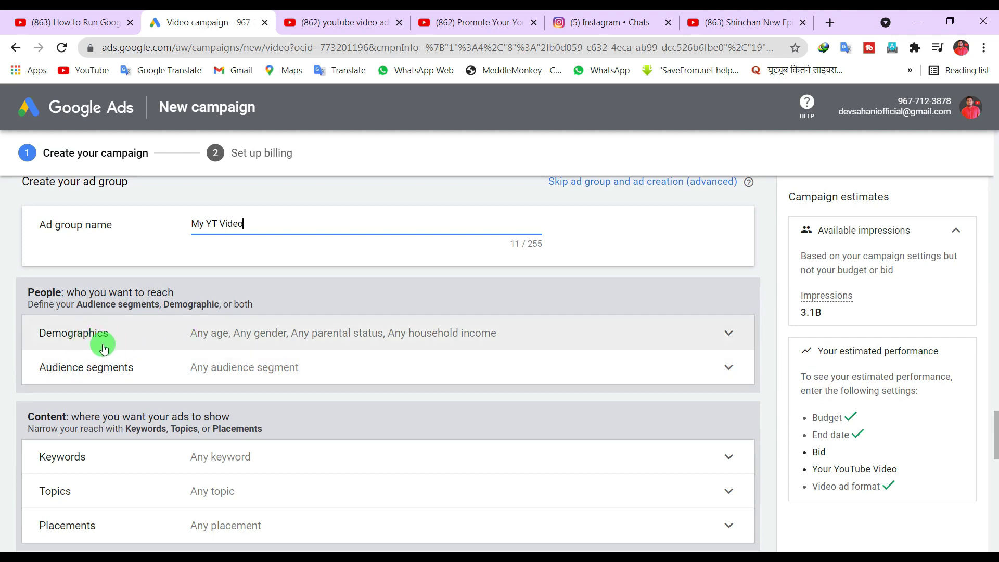
- Review demographics and keep every age, gender, parental status and household income targeted
click(242, 335)
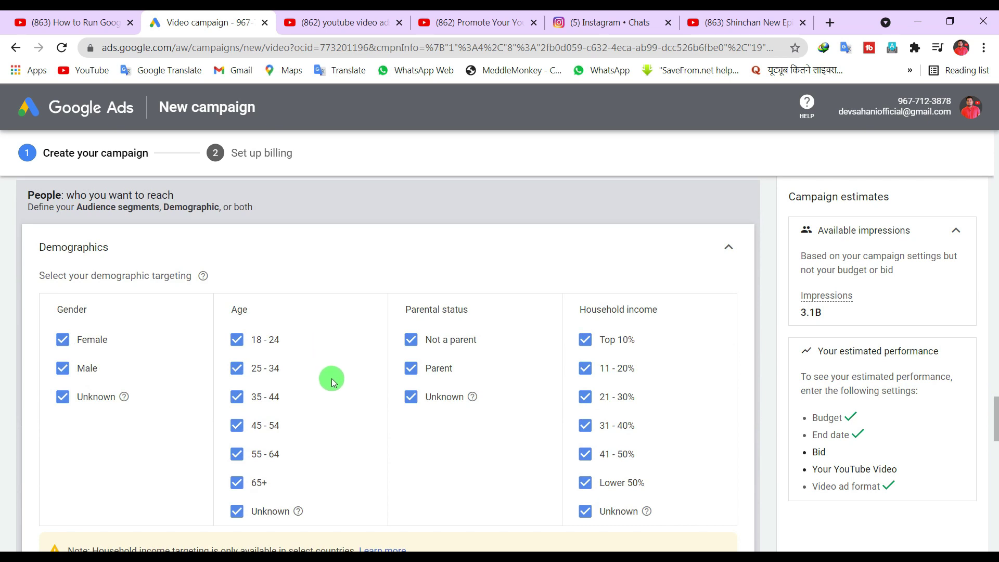
scroll(332, 381, down, 2)
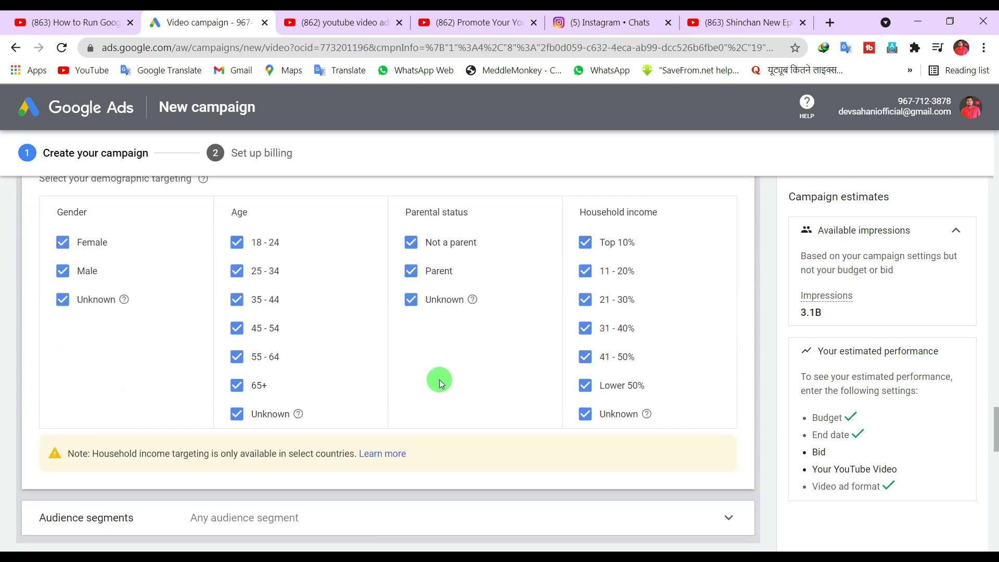
scroll(439, 382, up, 2)
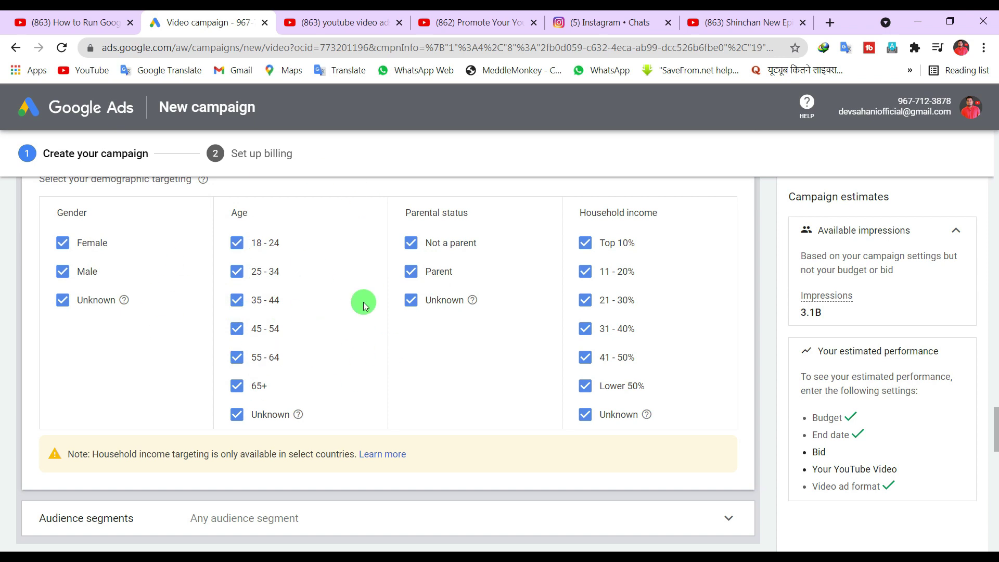
scroll(354, 299, up, 2)
click(732, 272)
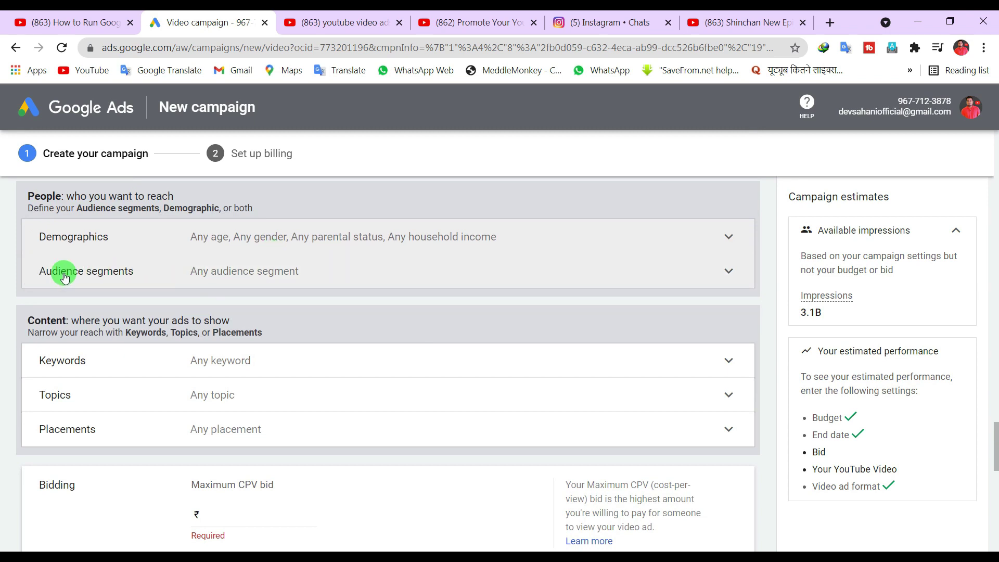
click(259, 276)
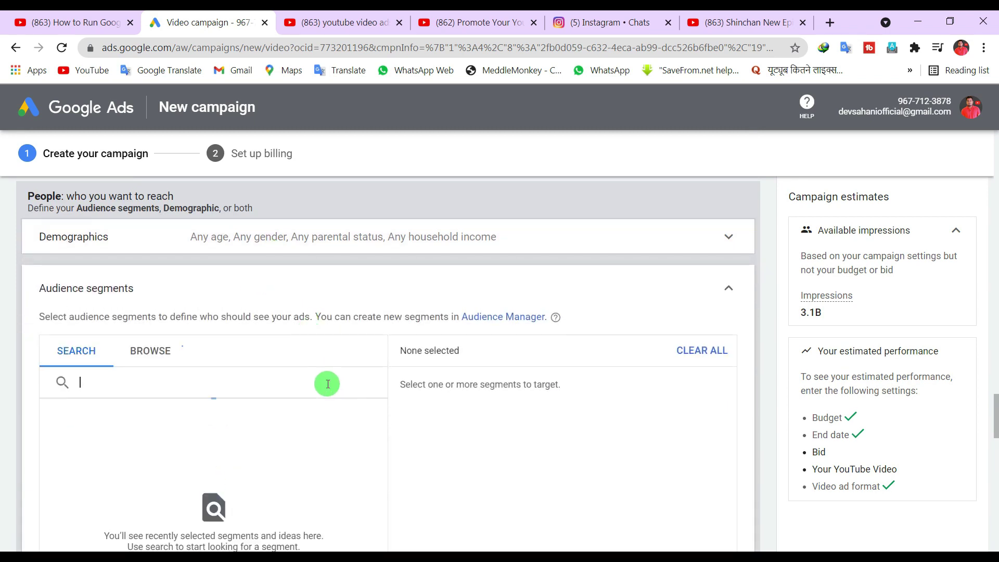
scroll(343, 380, down, 2)
scroll(357, 377, up, 2)
click(150, 356)
click(221, 418)
scroll(221, 418, down, 5)
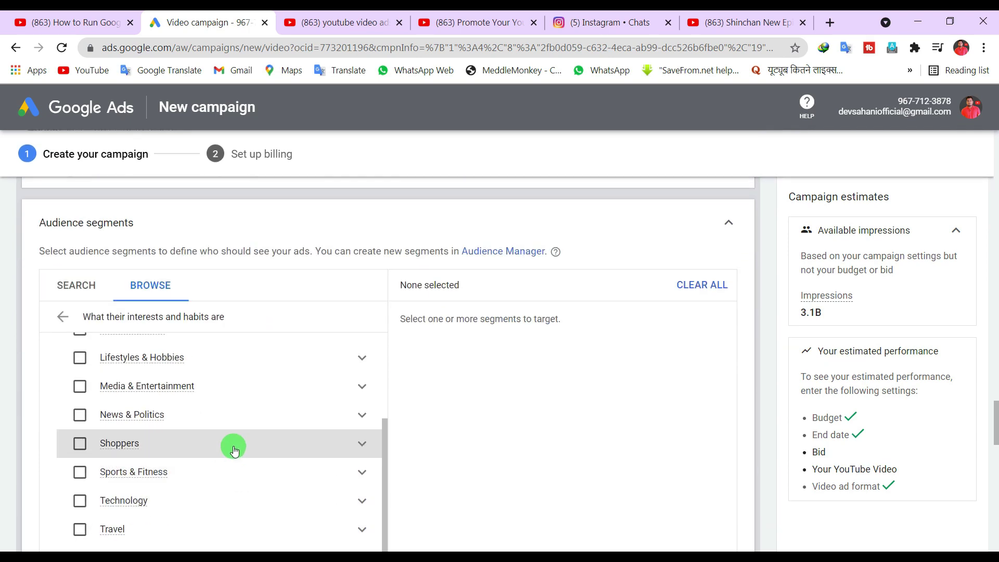
scroll(232, 447, up, 6)
scroll(230, 444, down, 2)
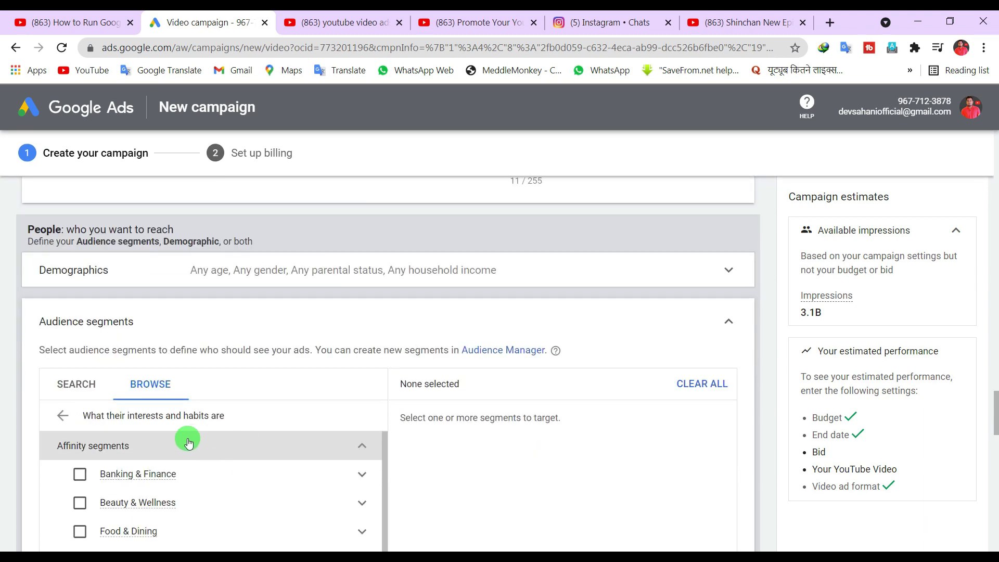
click(720, 320)
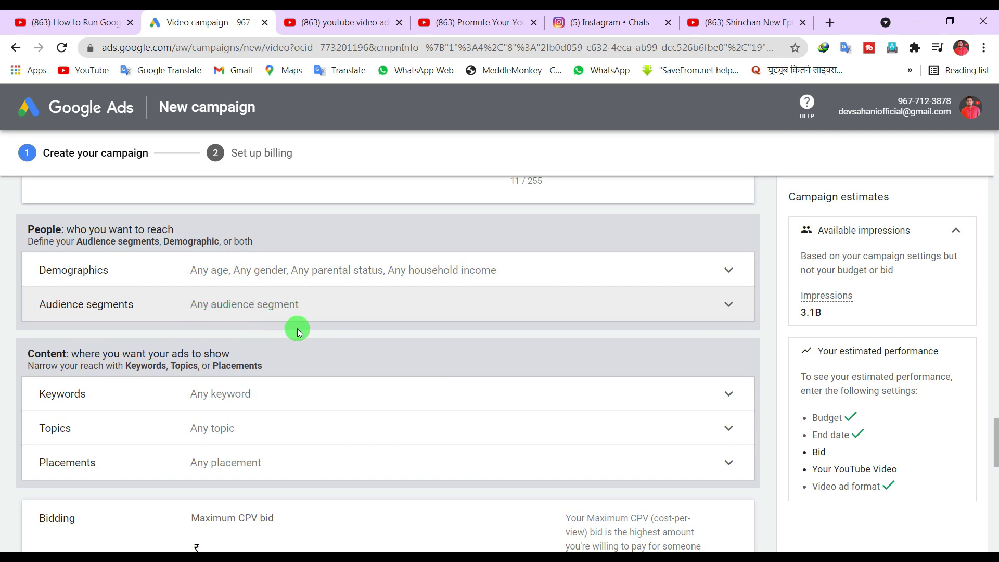
scroll(291, 328, down, 2)
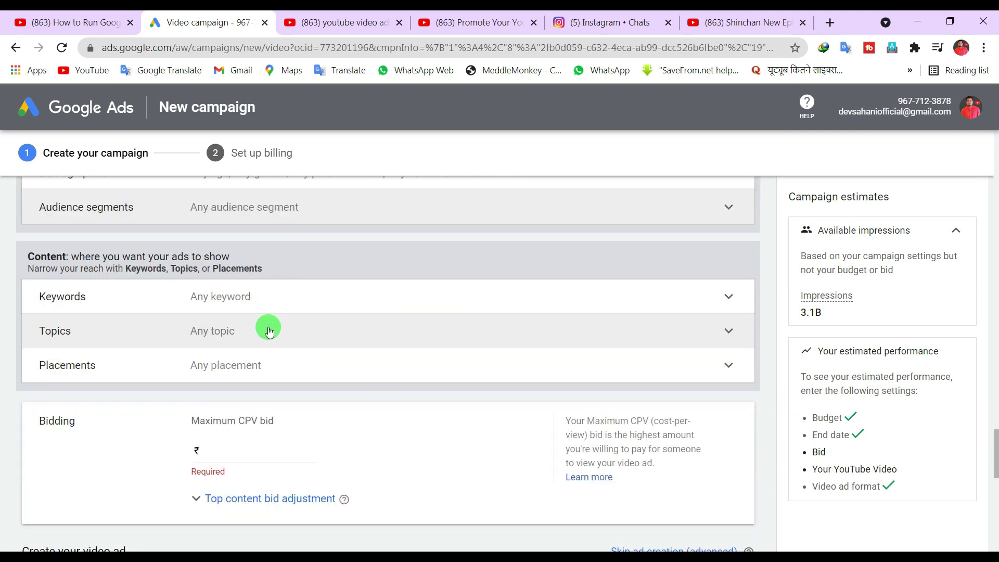
- Add keywords 'Shinchan New Episodes in Hindi', 'Shinchan Cartoon in Hindi' and 'Shinchan in Hindi 2021'
click(225, 303)
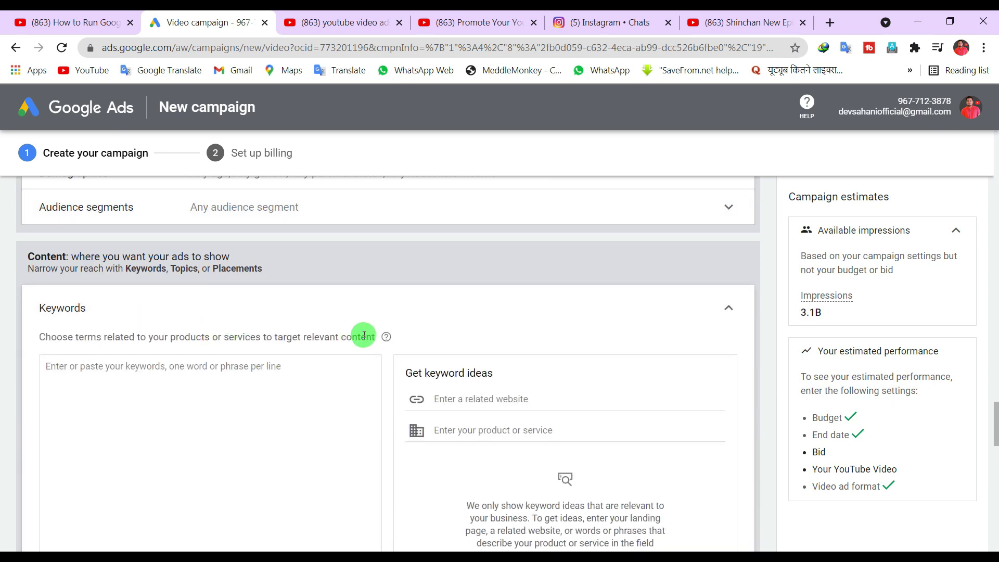
scroll(213, 326, down, 2)
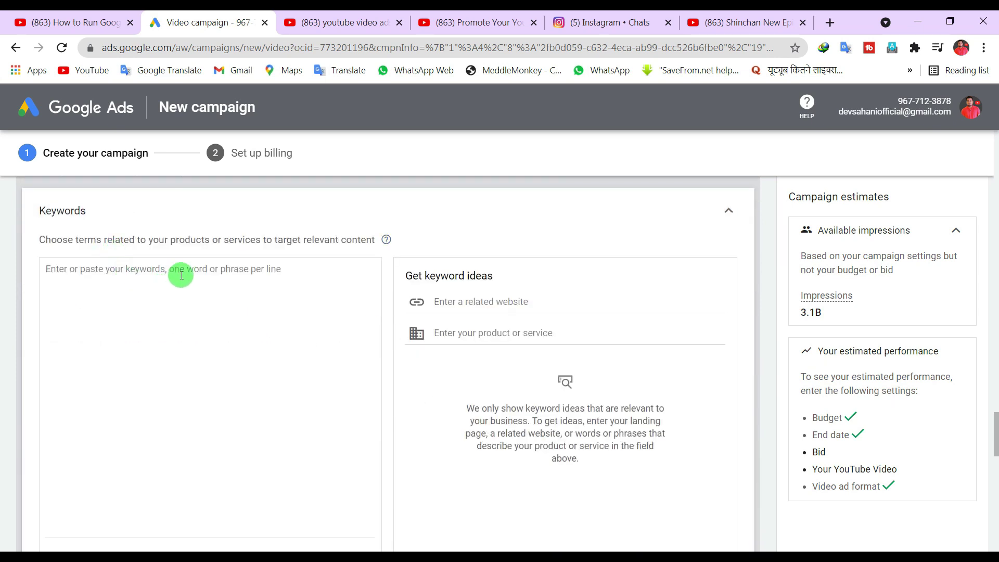
click(185, 313)
text(Shinchan New Episodes in Hindi Shinchan Cartoon in Hindi Shinchan in Hindi 2021)
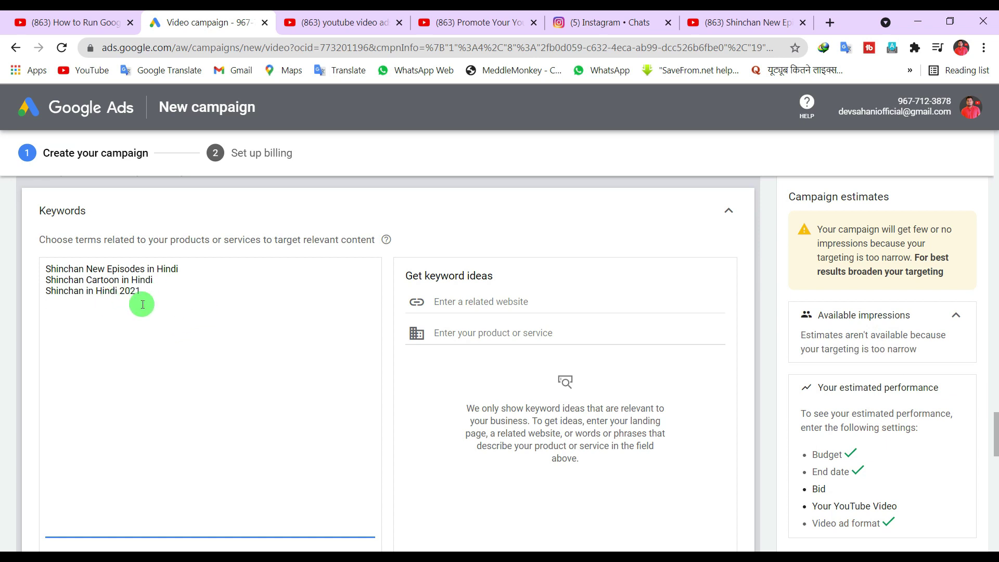
scroll(206, 297, down, 2)
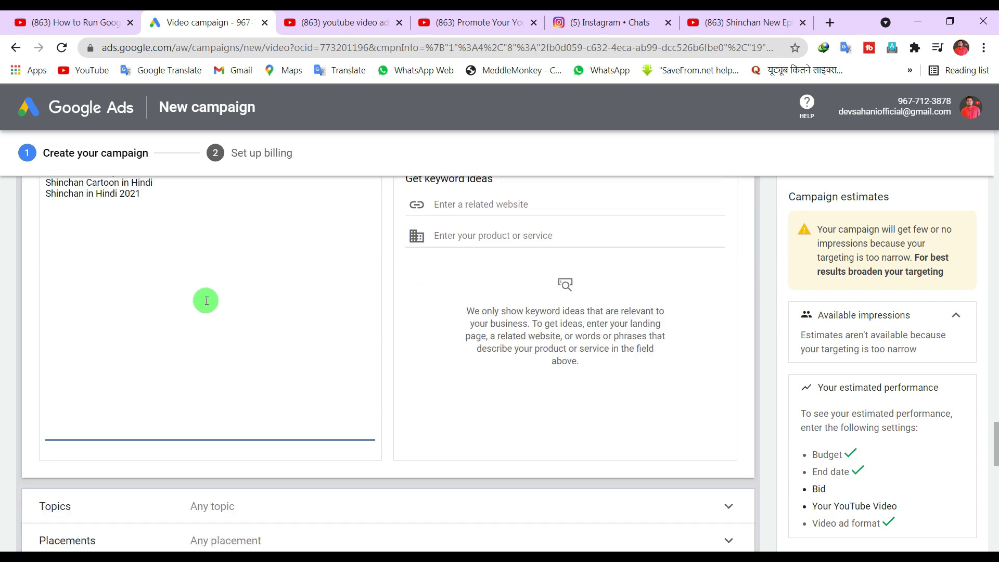
scroll(214, 301, up, 2)
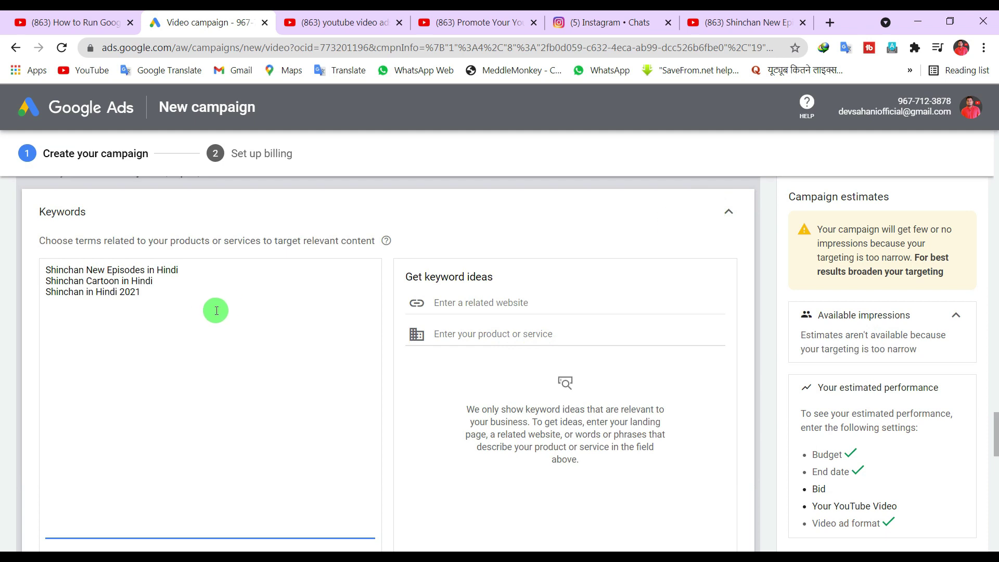
scroll(214, 312, down, 2)
scroll(211, 325, down, 2)
scroll(183, 370, down, 2)
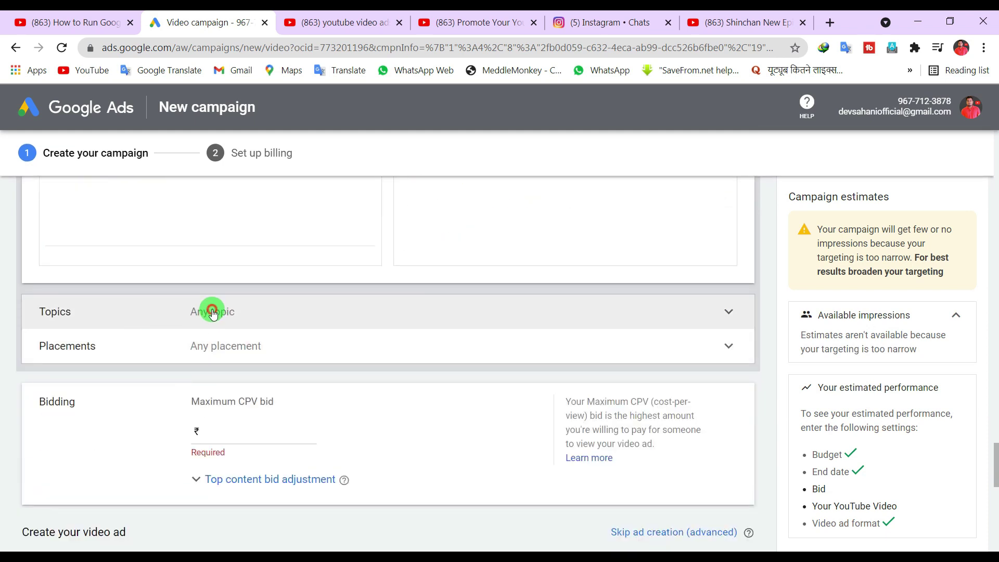
click(210, 312)
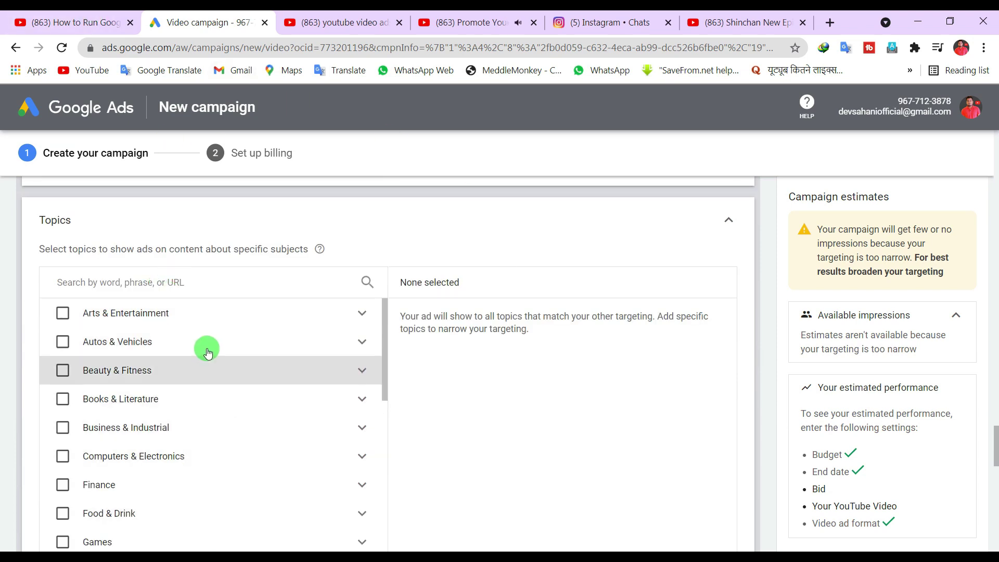
scroll(198, 358, down, 4)
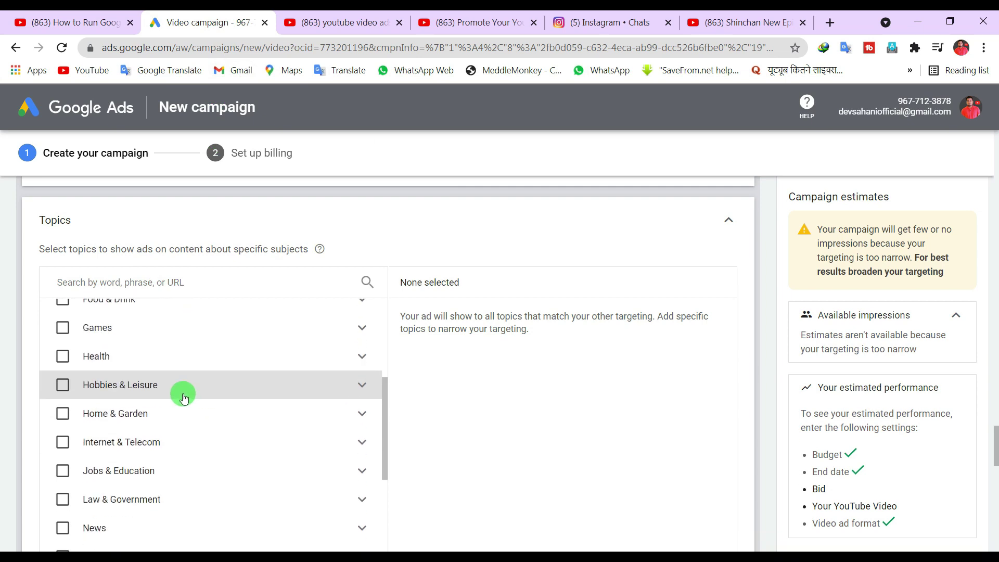
scroll(170, 430, down, 3)
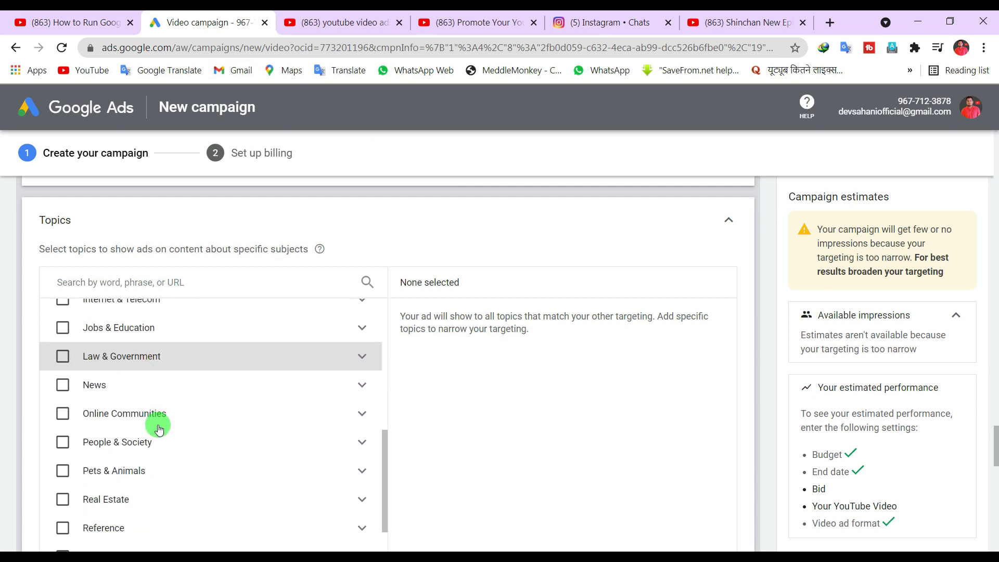
scroll(161, 430, up, 7)
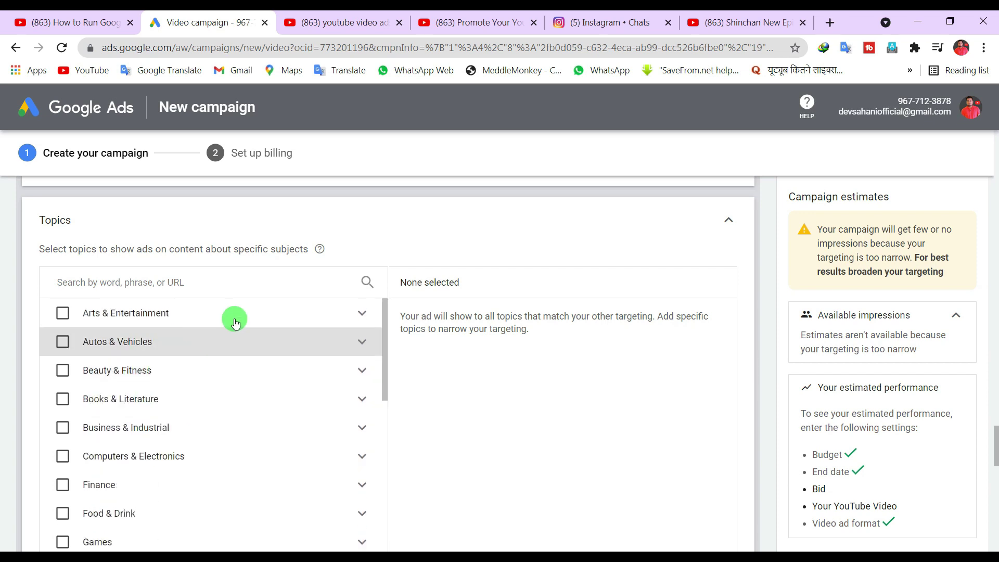
click(725, 218)
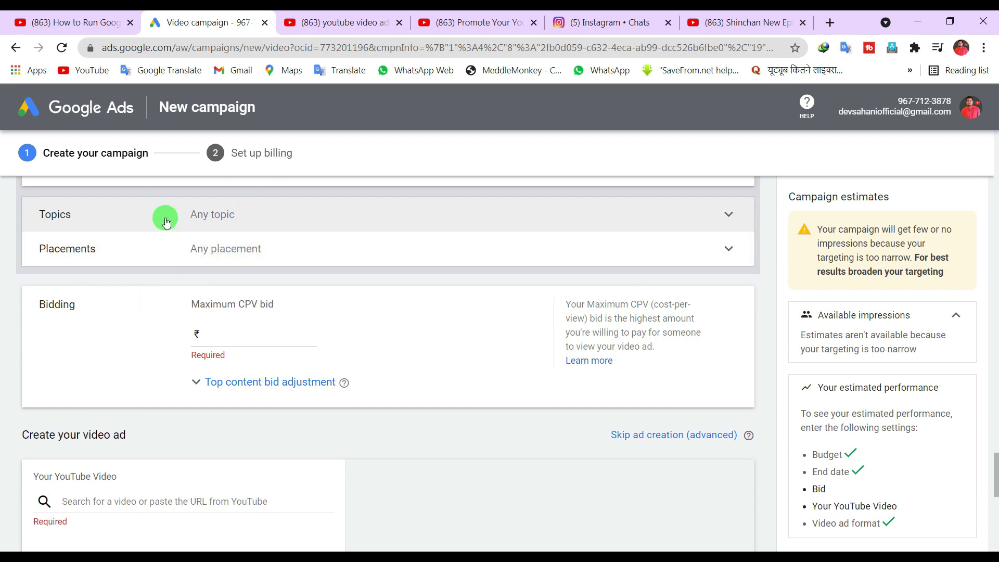
click(179, 254)
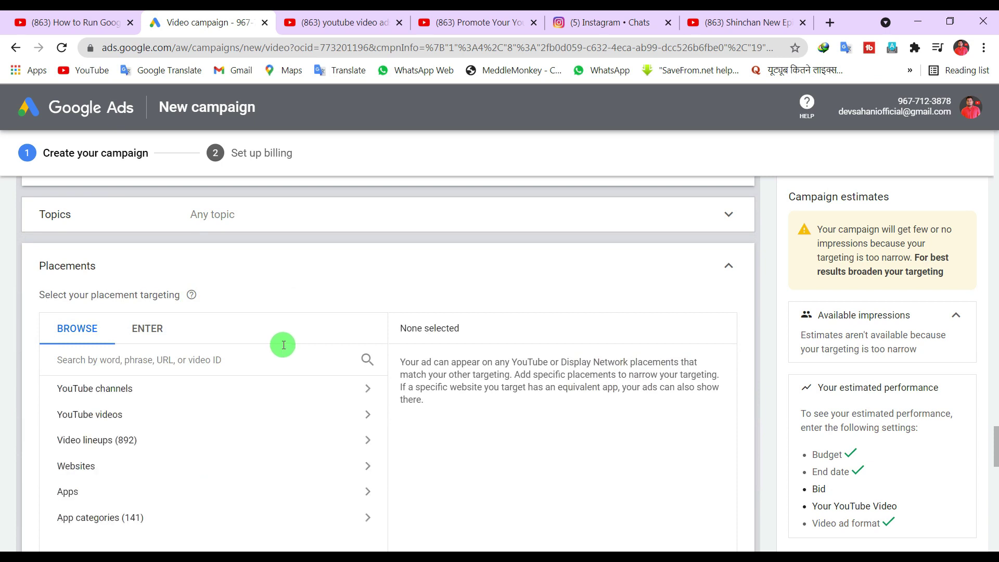
scroll(285, 346, down, 2)
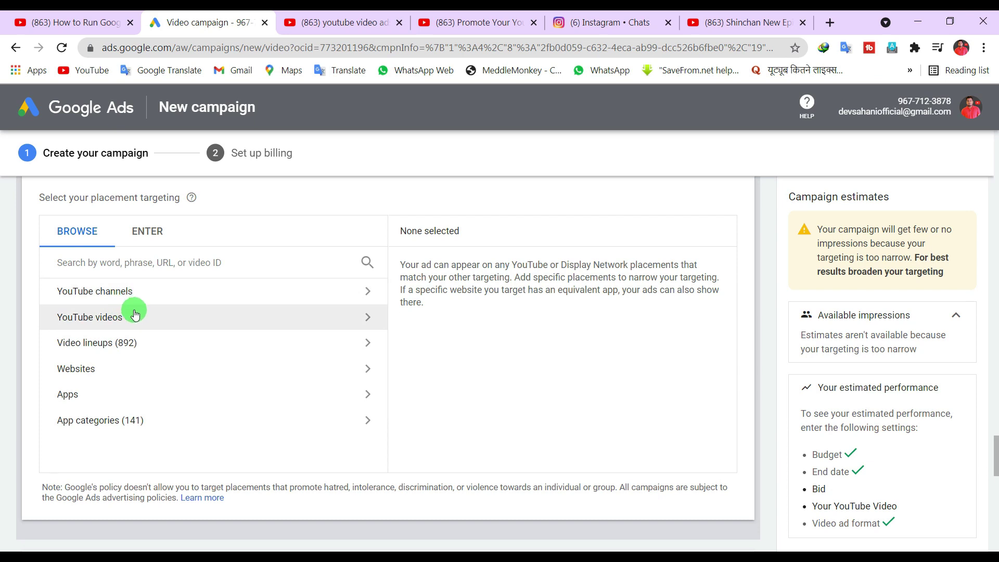
click(146, 292)
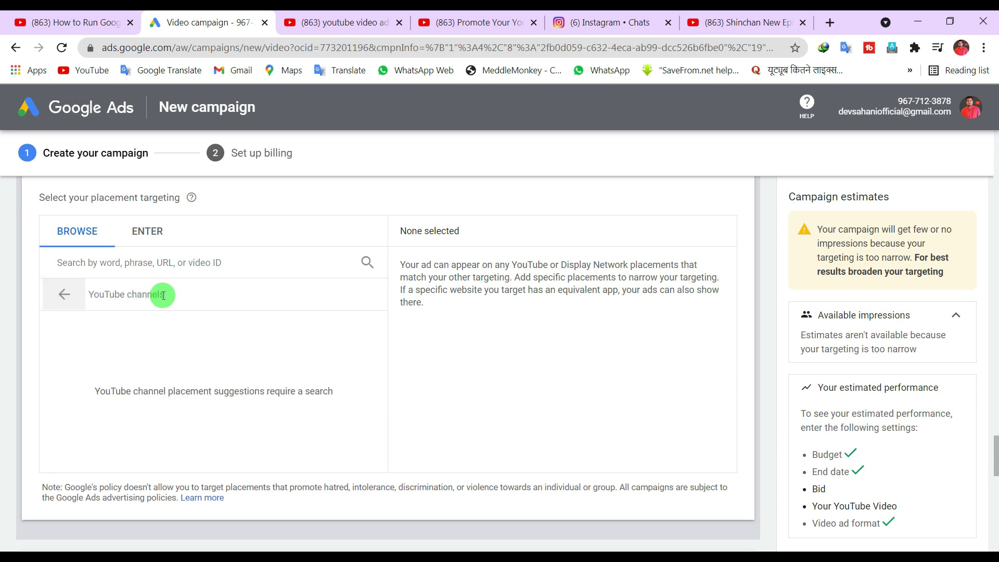
click(163, 296)
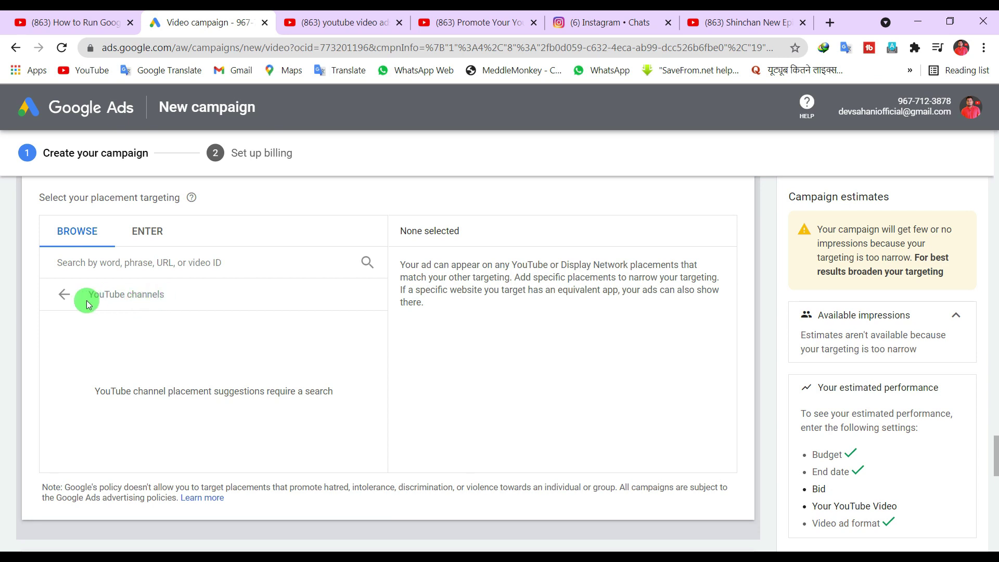
click(64, 294)
scroll(727, 236, up, 2)
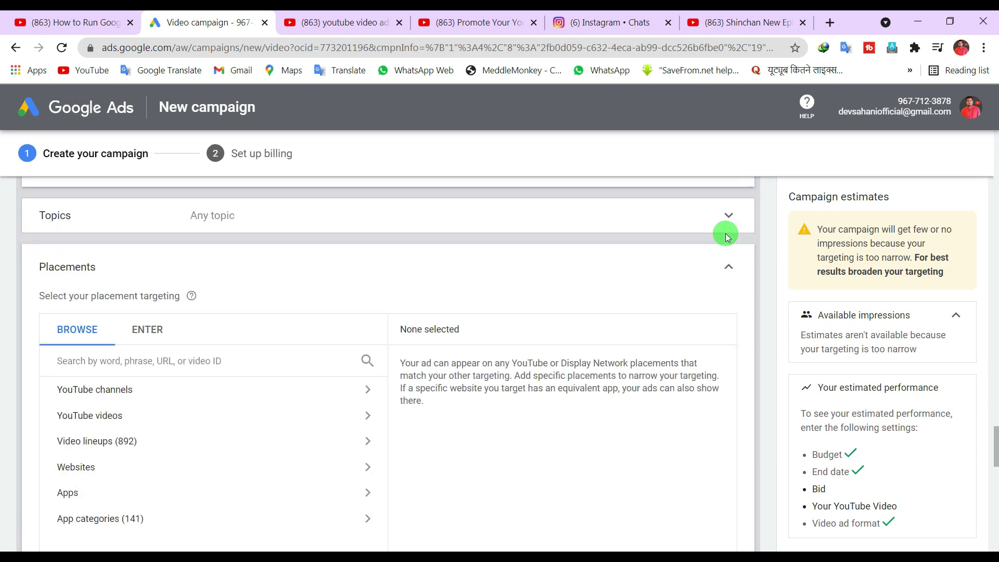
click(725, 263)
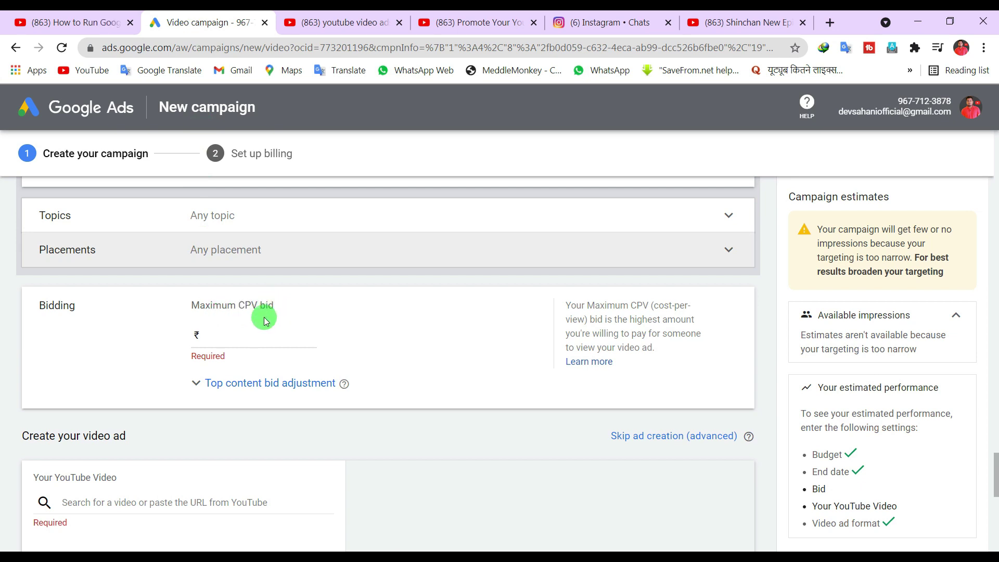
- Enter ₹0.20 as the maximum CPV bid
click(245, 336)
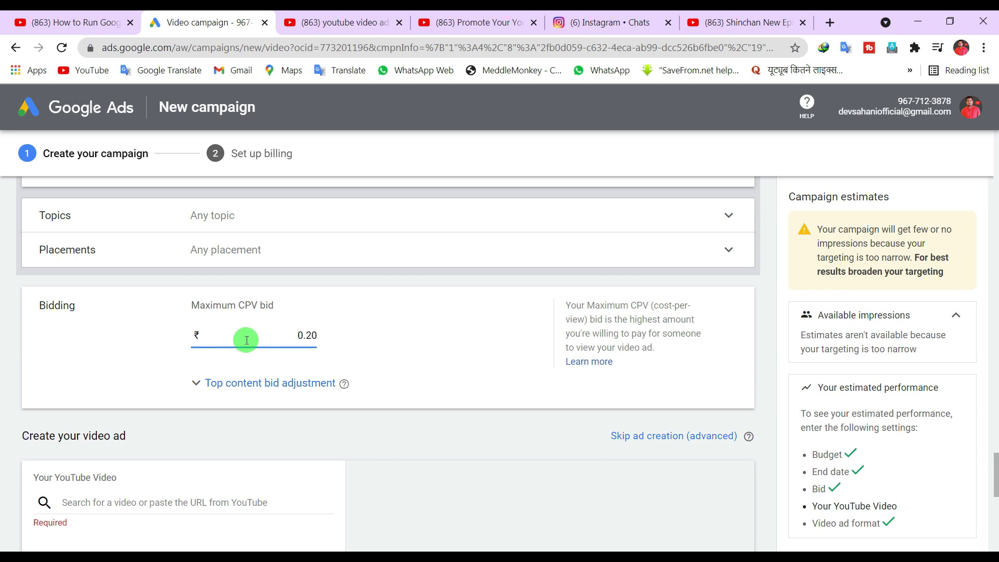
scroll(245, 335, down, 2)
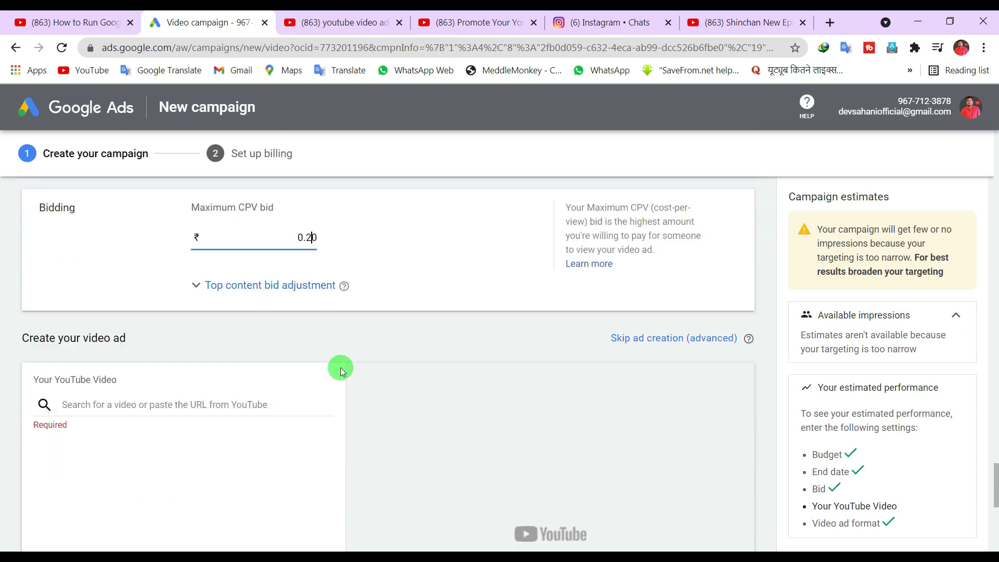
scroll(341, 369, down, 2)
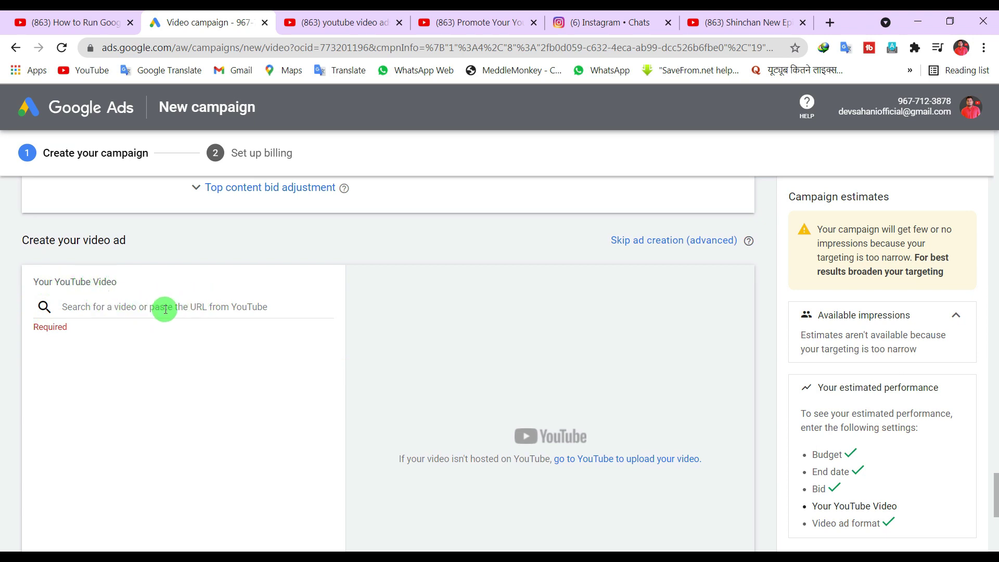
key(ctrl+v)
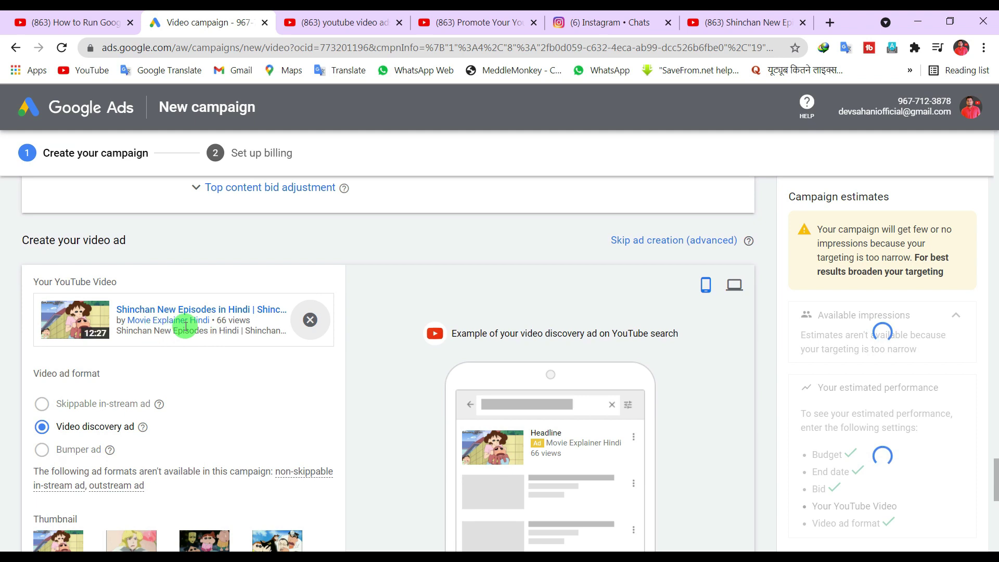
scroll(164, 343, down, 2)
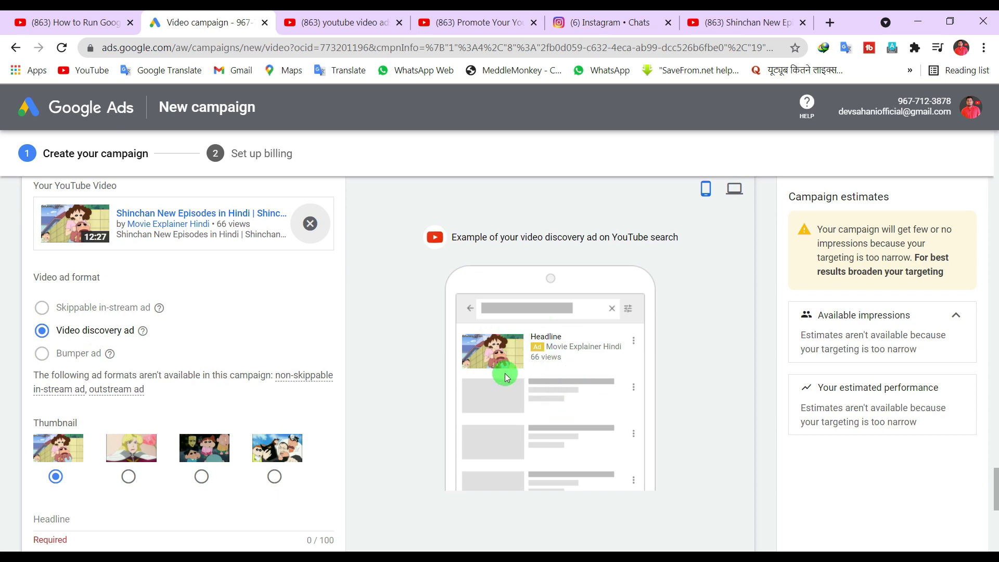
click(734, 189)
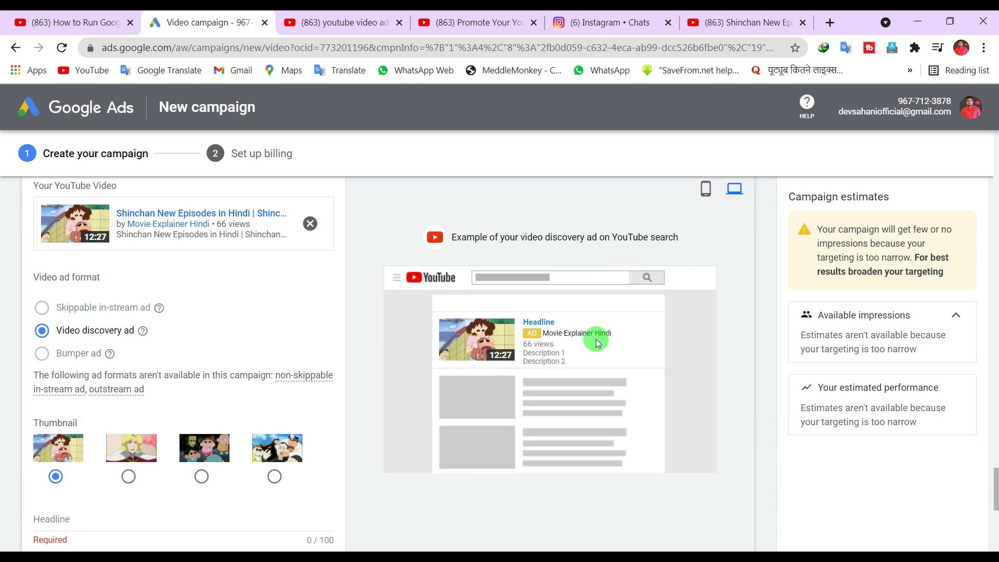
click(706, 188)
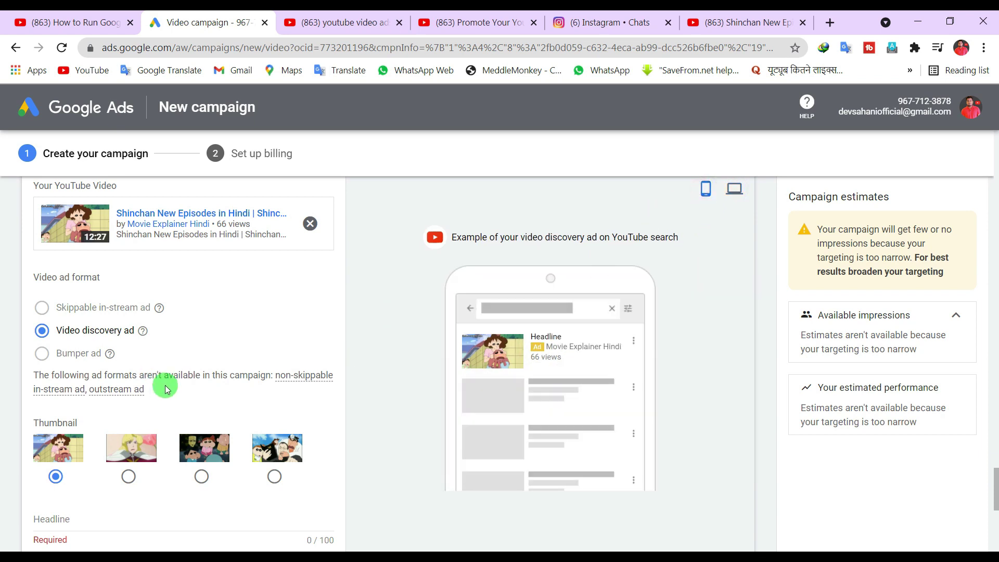
scroll(203, 362, down, 2)
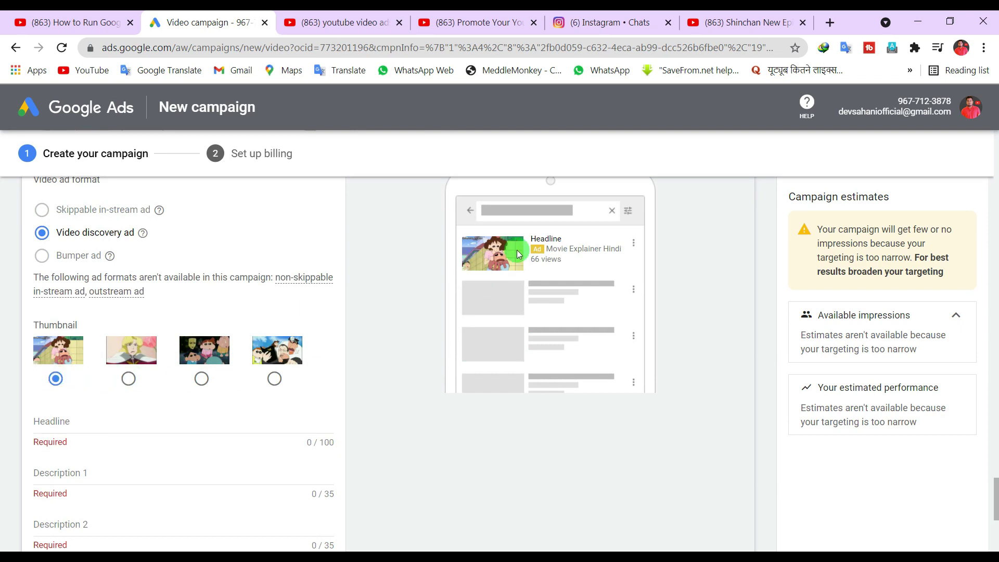
scroll(66, 385, down, 2)
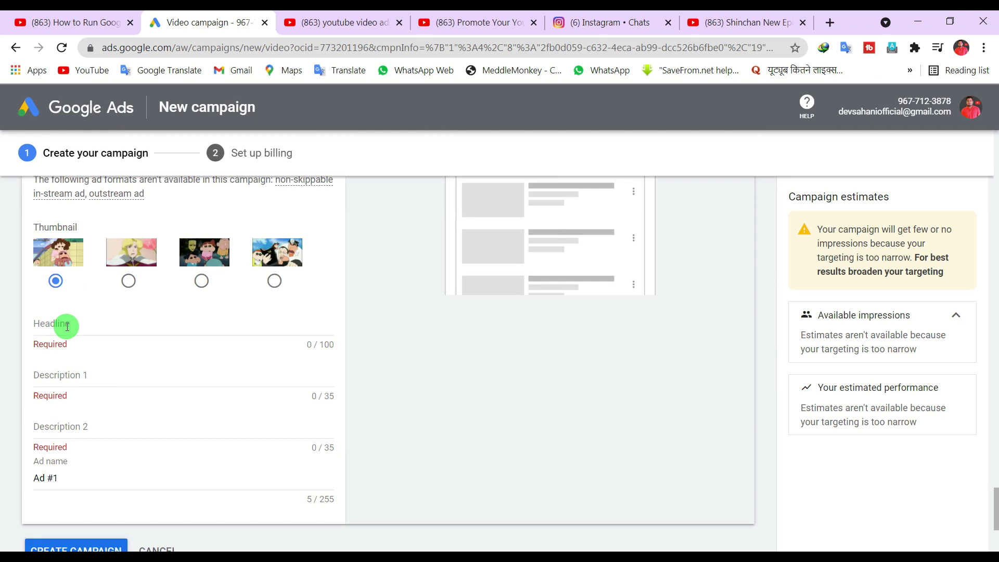
scroll(301, 374, up, 2)
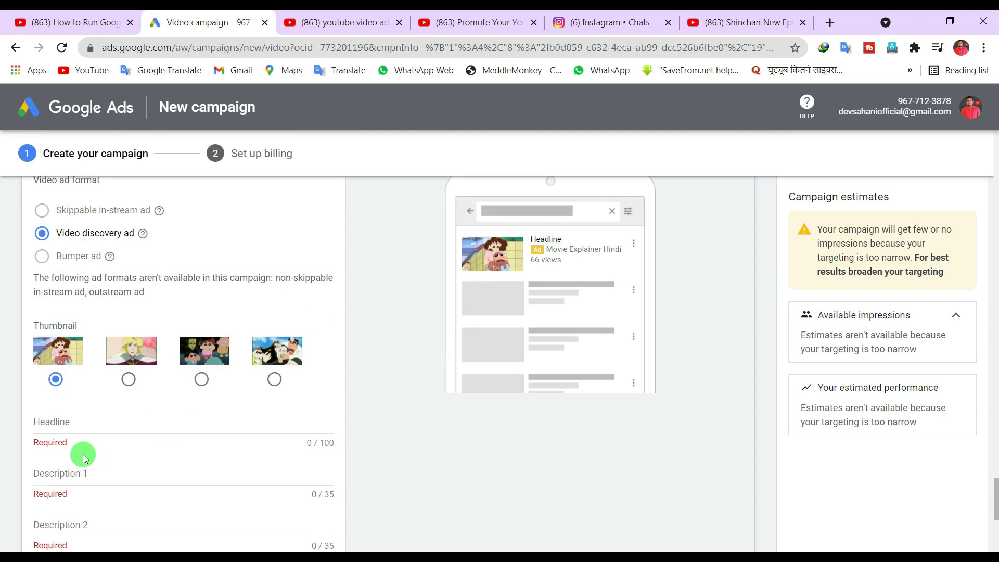
- Fill in the headline 'Shinchan Cartoon in Hindi' and both ad descriptions, including 'Shinchan in Hindi 2021'
click(91, 421)
text(Shinchan Cartoon in Hindi)
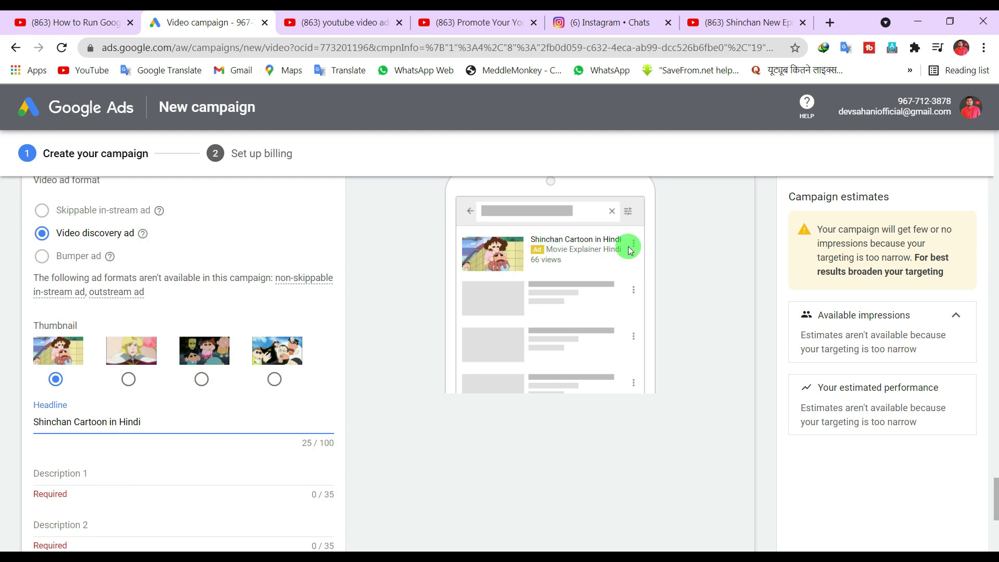
scroll(98, 477, down, 2)
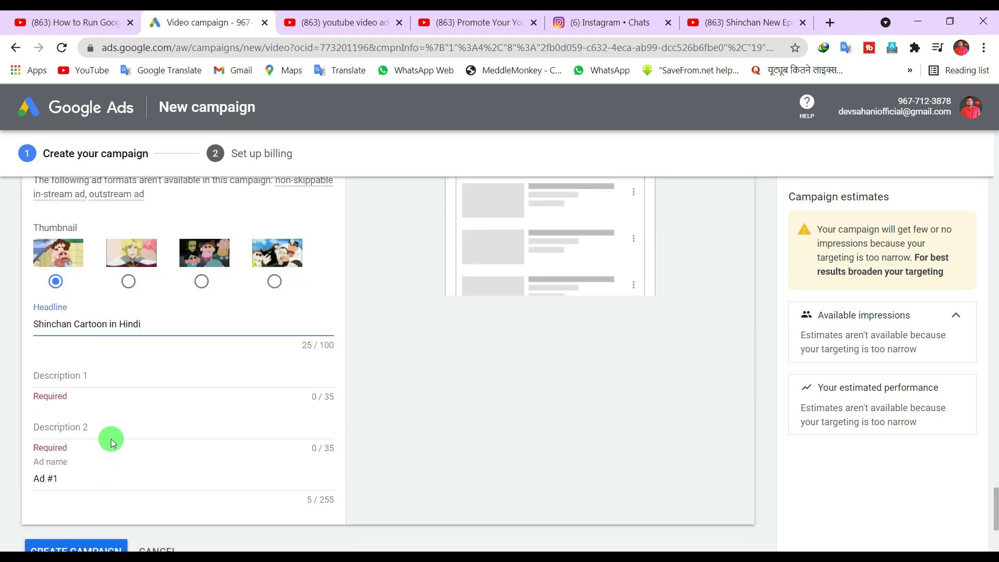
click(111, 383)
text(Shinchan New Episodes in Hindi)
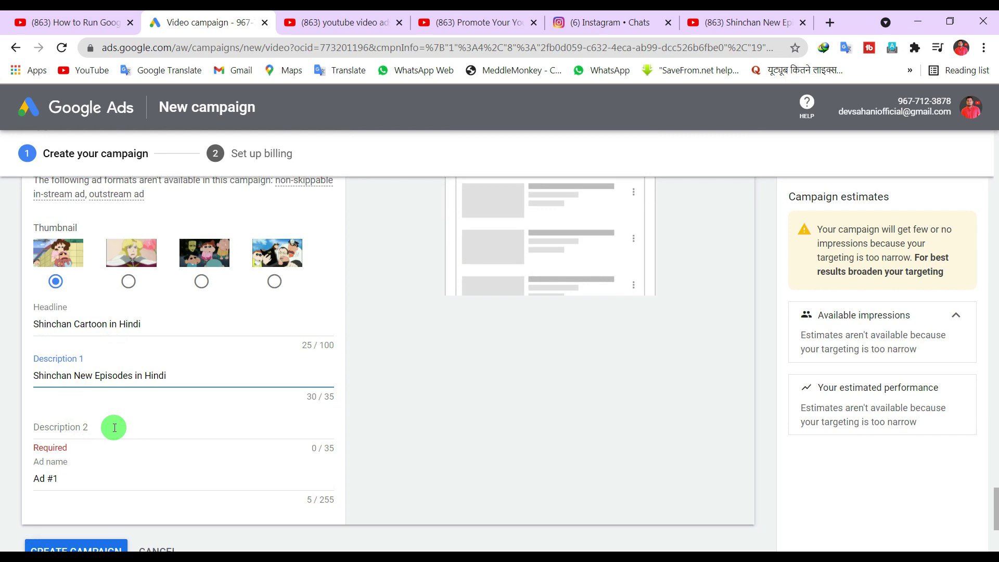
key(Tab)
text(Shinchan in Hindi 2021)
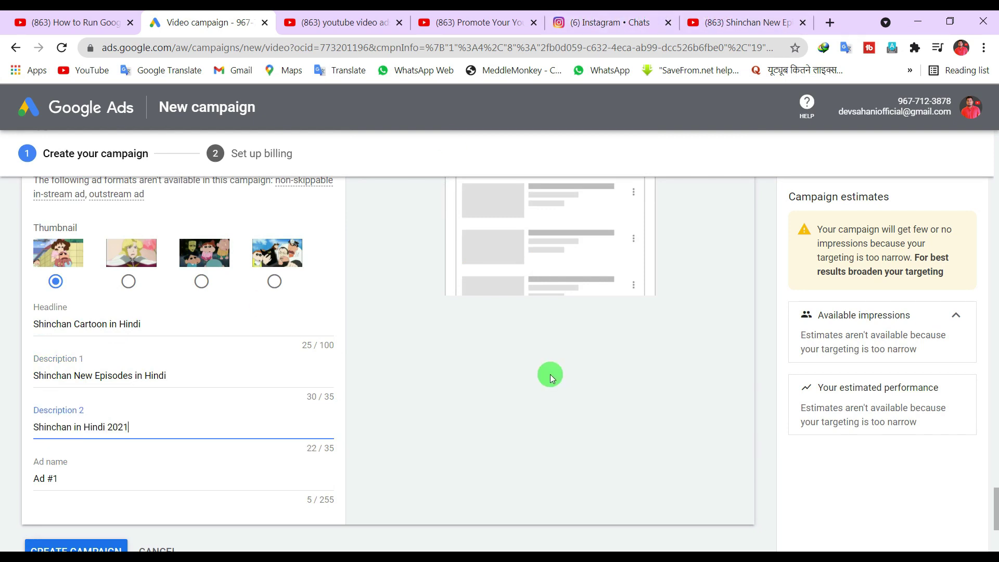
- Rename the ad from 'Ad #1' to 'My YT Video' and create the campaign
scroll(373, 371, up, 2)
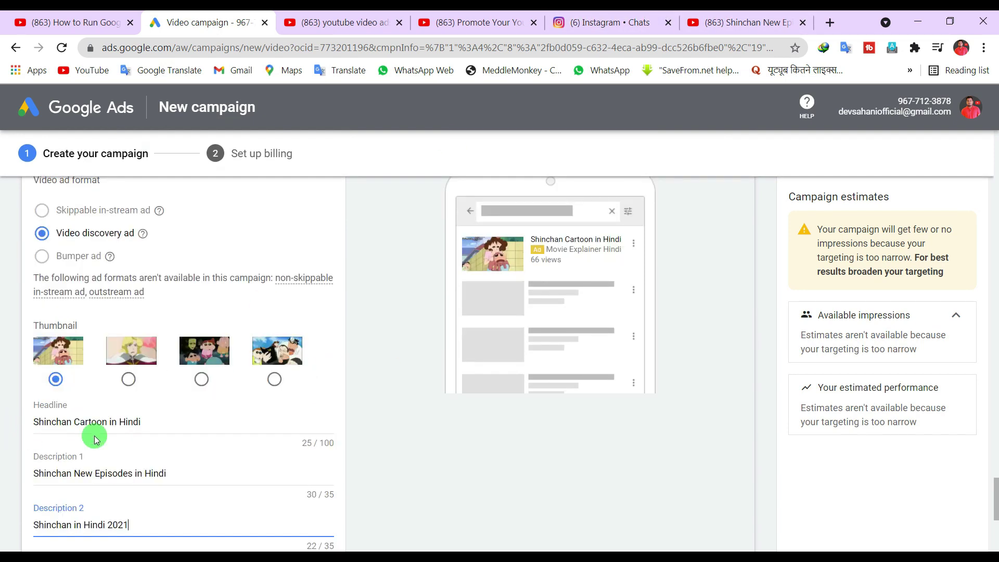
scroll(104, 447, down, 2)
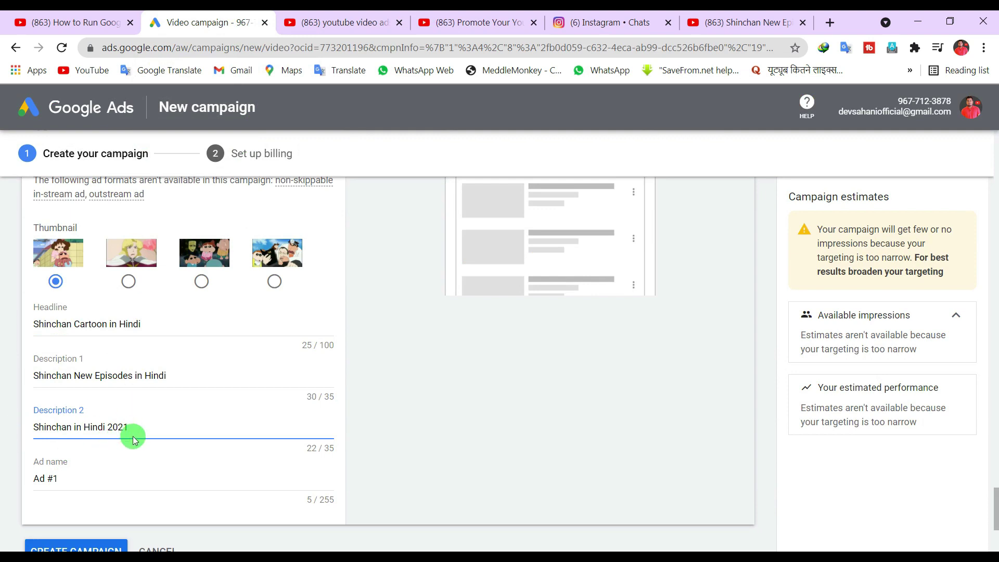
drag(67, 476, 22, 475)
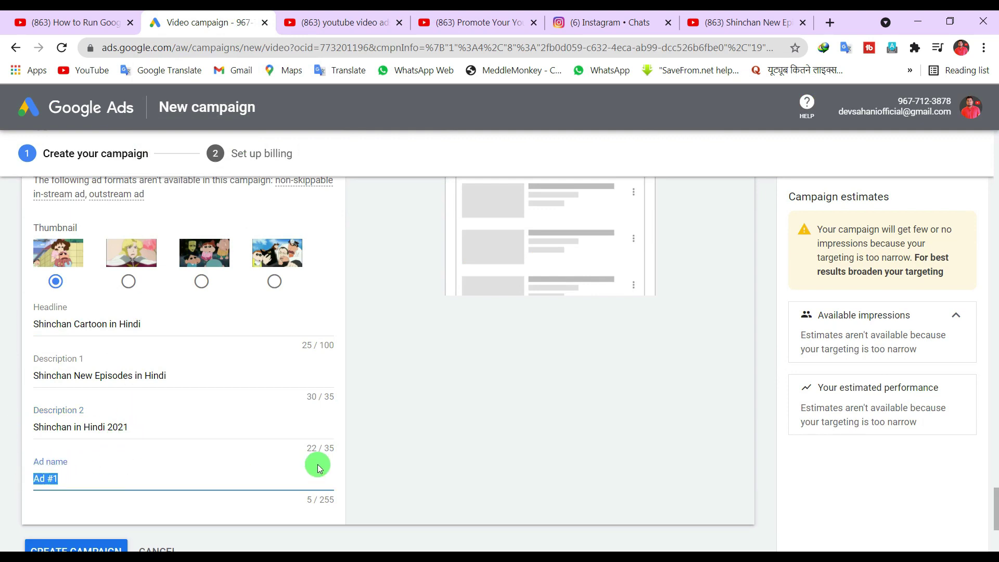
scroll(318, 468, up, 20)
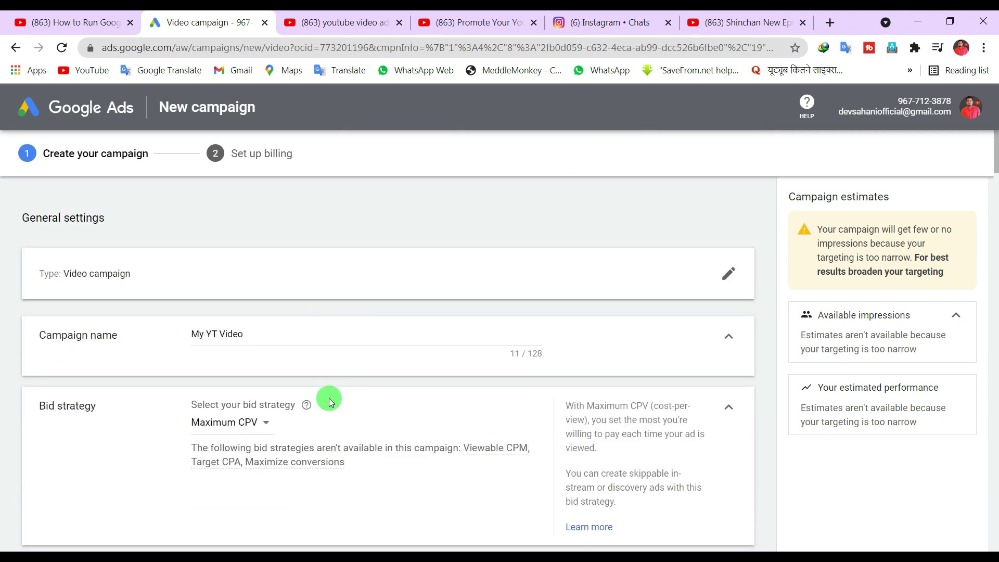
drag(263, 334, 150, 335)
key(ctrl+c)
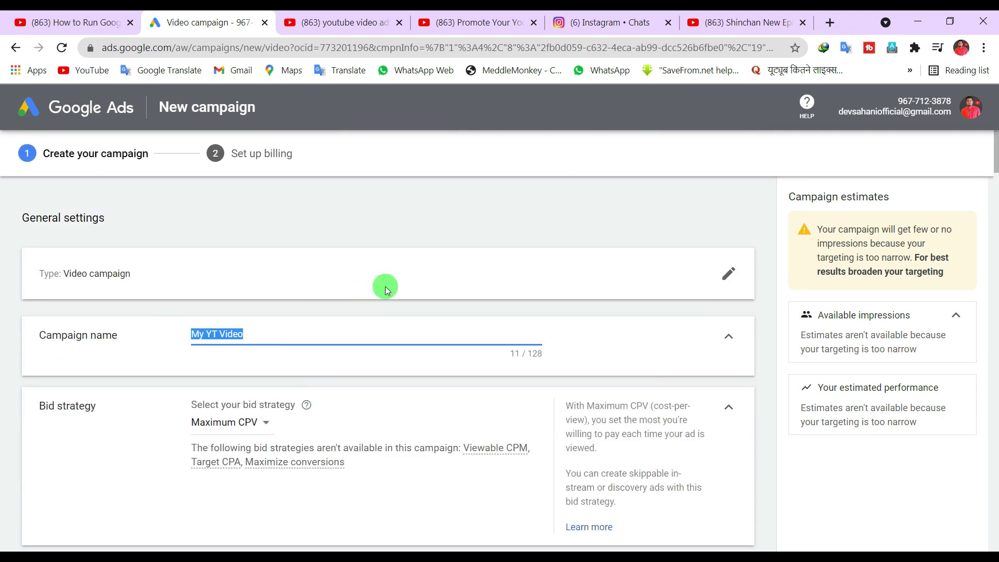
scroll(385, 289, down, 20)
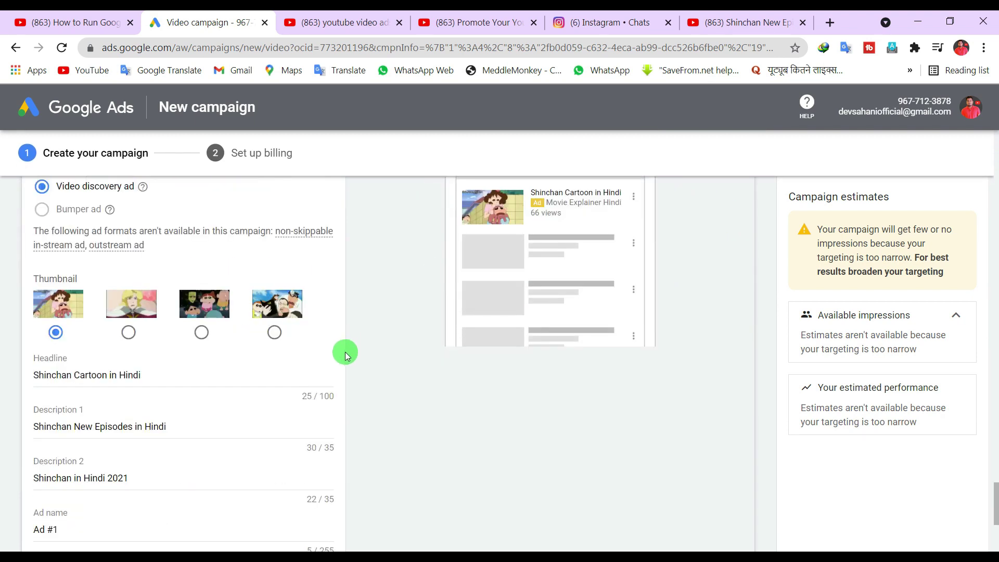
scroll(345, 355, down, 5)
drag(89, 256, 1, 266)
key(ctrl+v)
scroll(386, 292, up, 4)
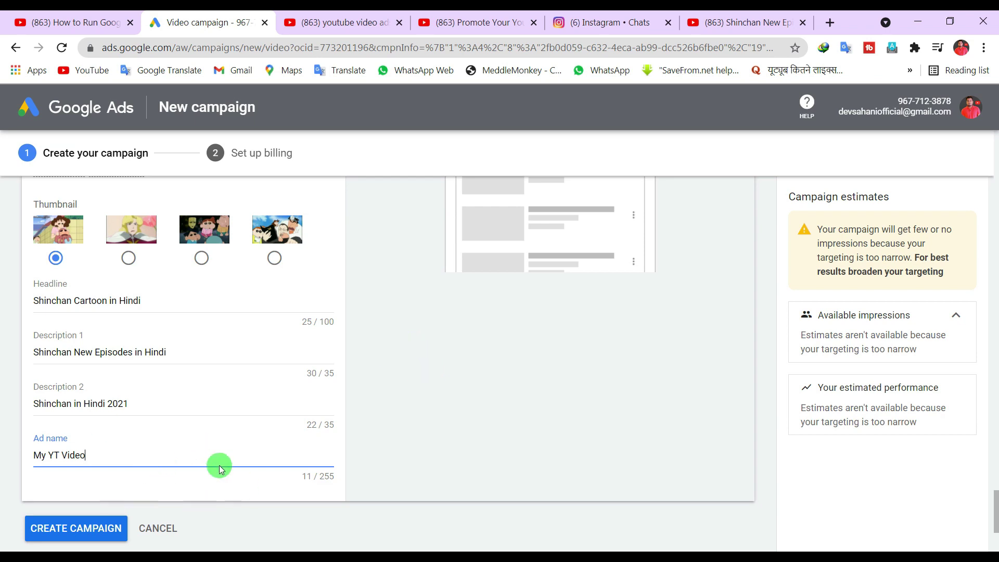
click(67, 527)
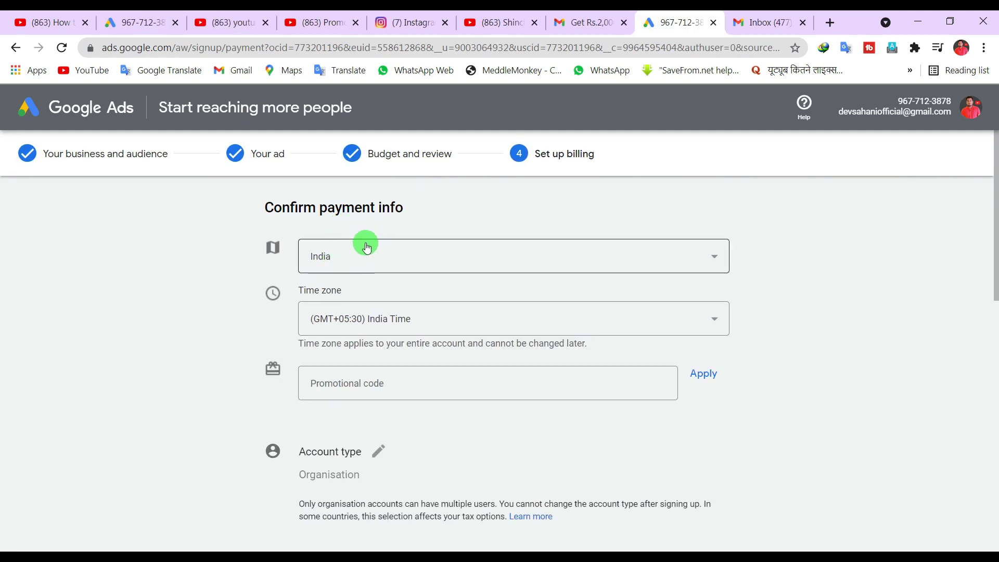
- Change the billing account type from Organisation to Individual
scroll(381, 242, down, 2)
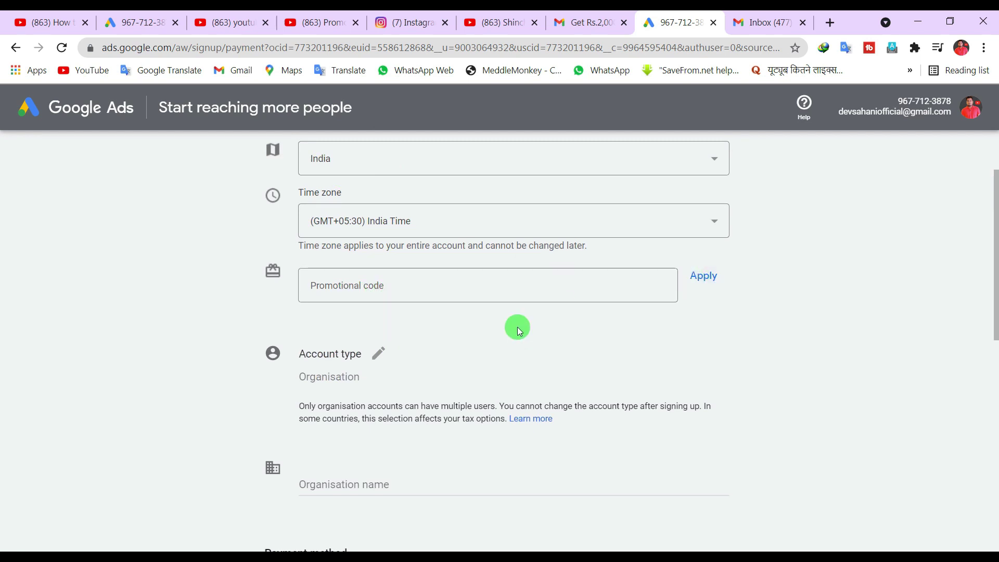
scroll(416, 312, down, 2)
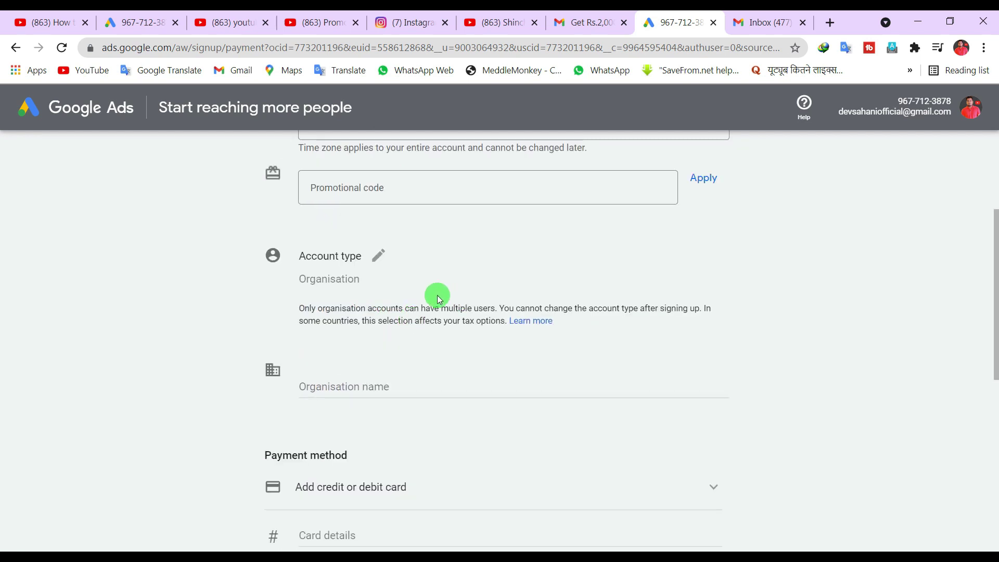
click(376, 260)
click(369, 279)
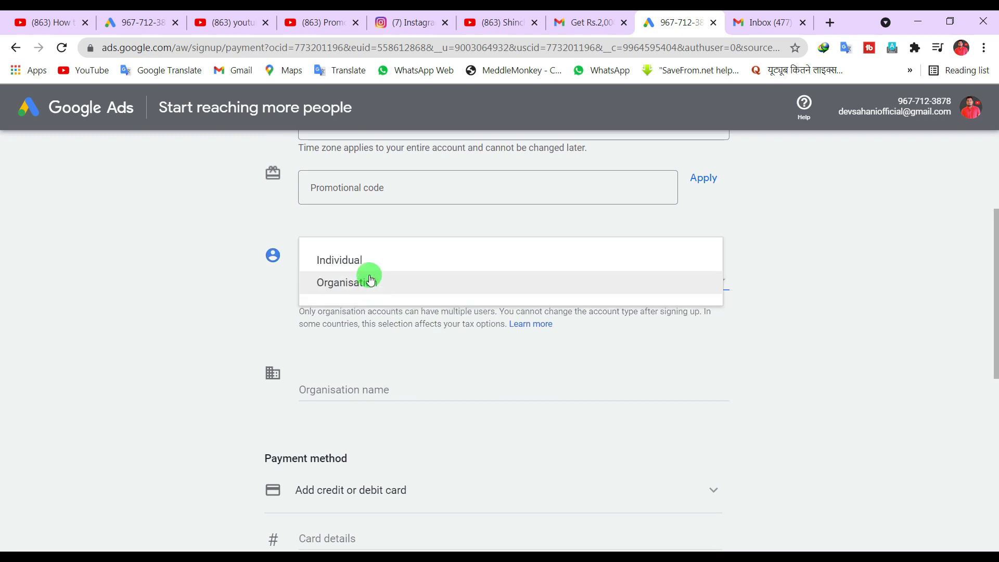
click(369, 263)
scroll(363, 319, down, 1)
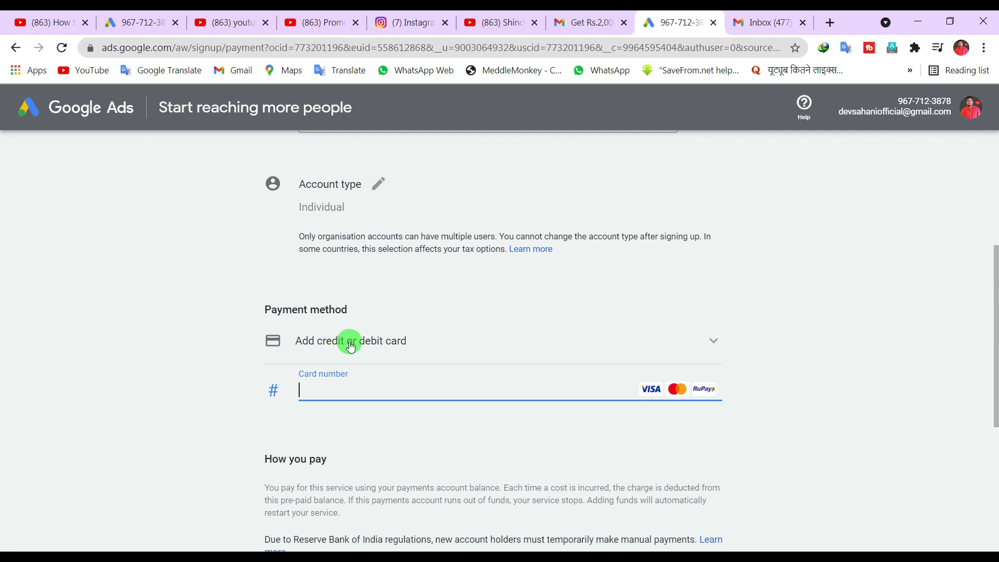
scroll(430, 344, down, 1)
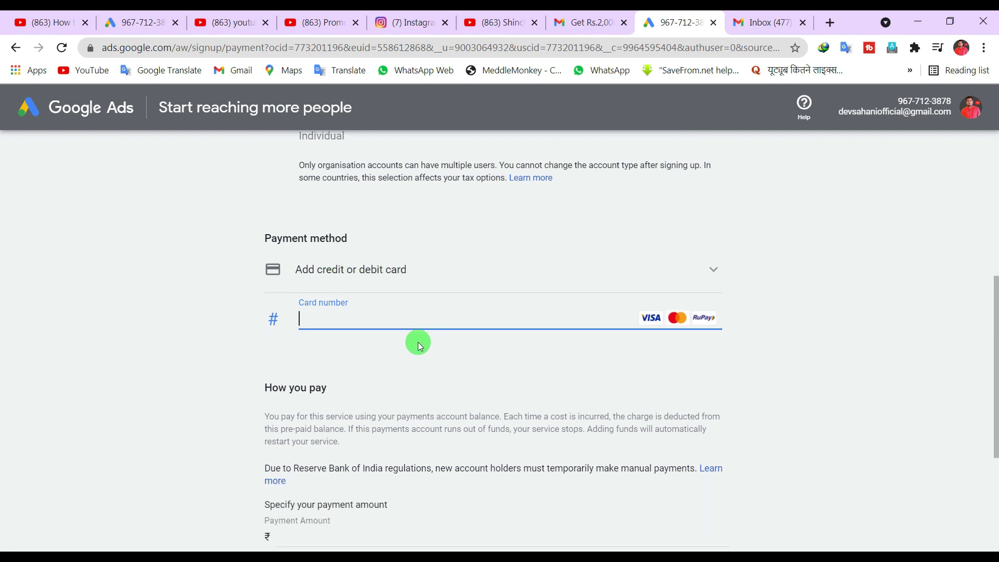
scroll(418, 346, down, 1)
scroll(344, 326, up, 1)
click(401, 270)
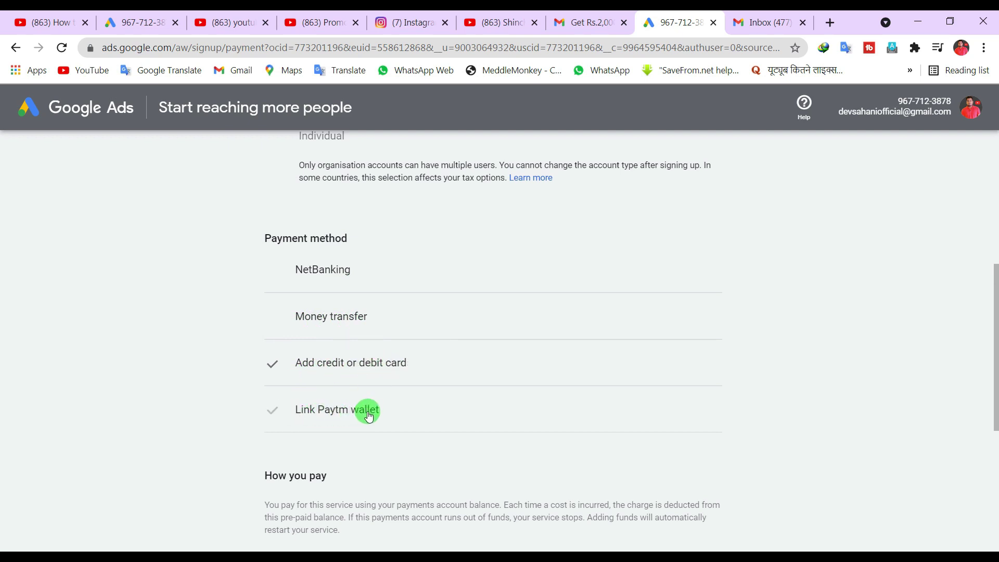
- Choose NetBanking as the payment method
click(330, 279)
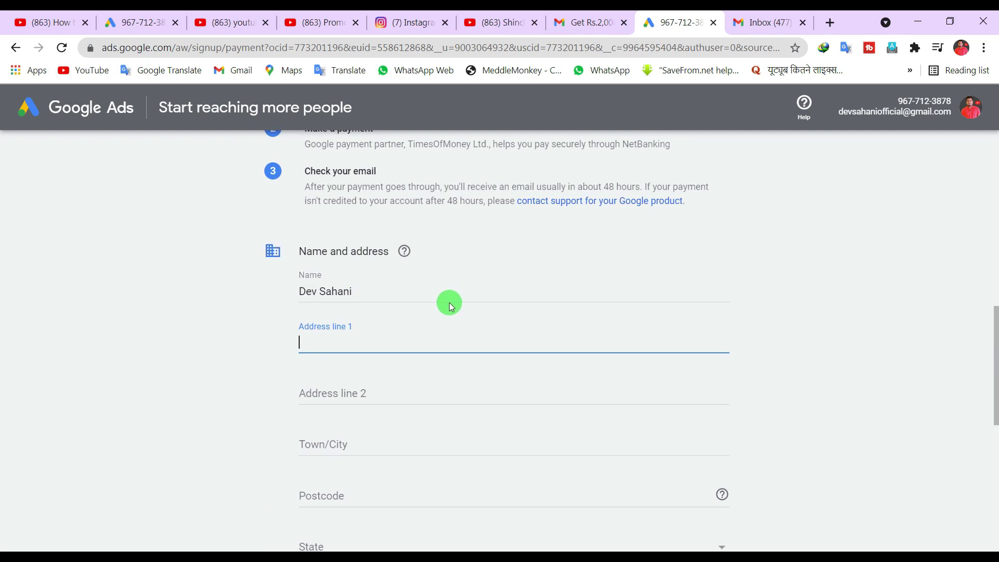
scroll(354, 318, down, 1)
scroll(340, 237, up, 1)
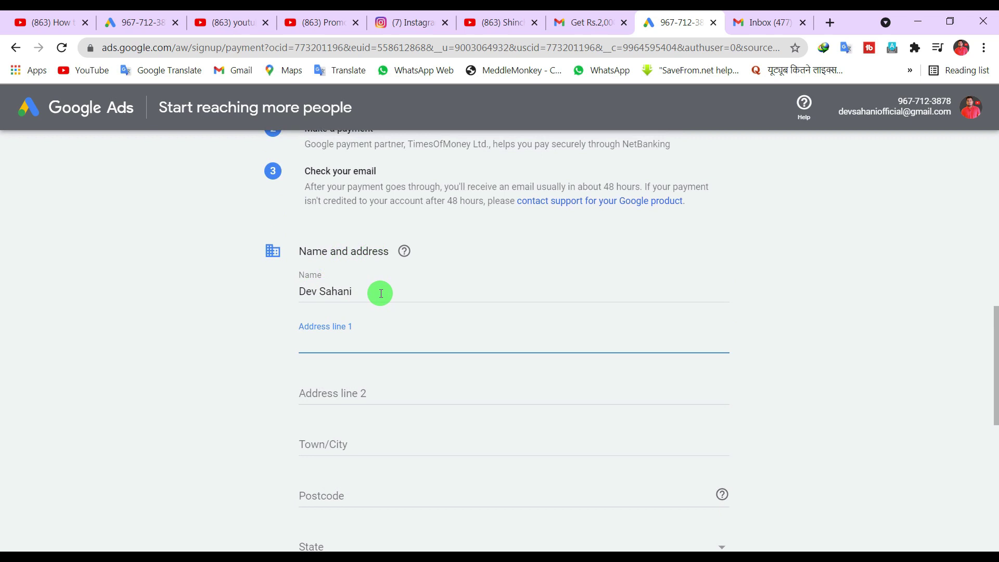
scroll(370, 351, down, 2)
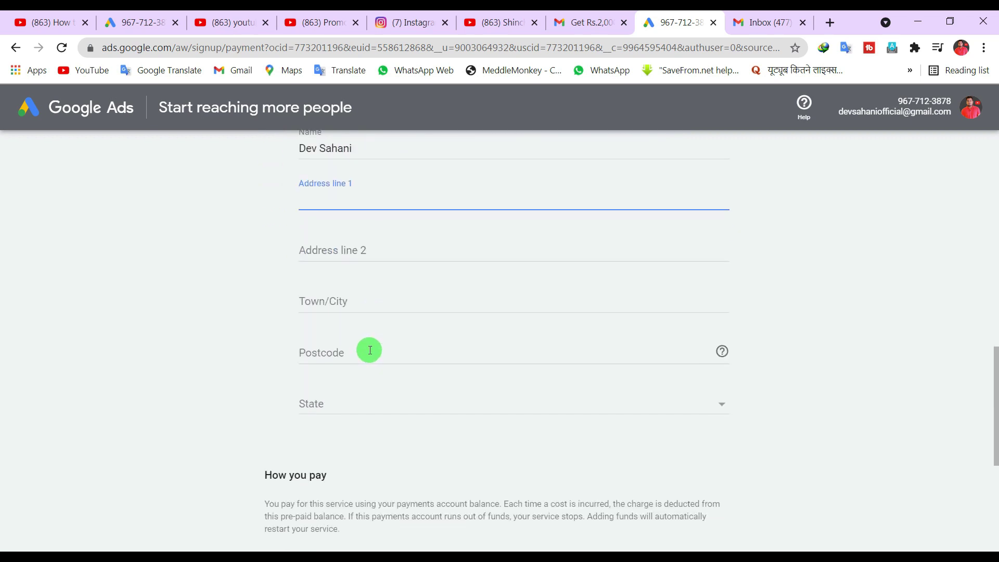
scroll(370, 350, up, 1)
scroll(370, 350, up, 2)
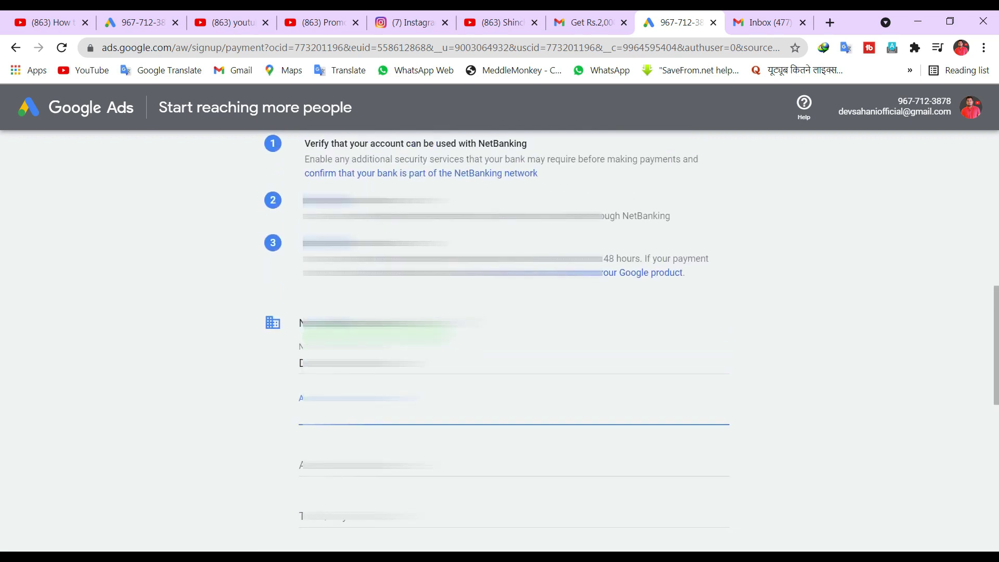
scroll(370, 350, down, 6)
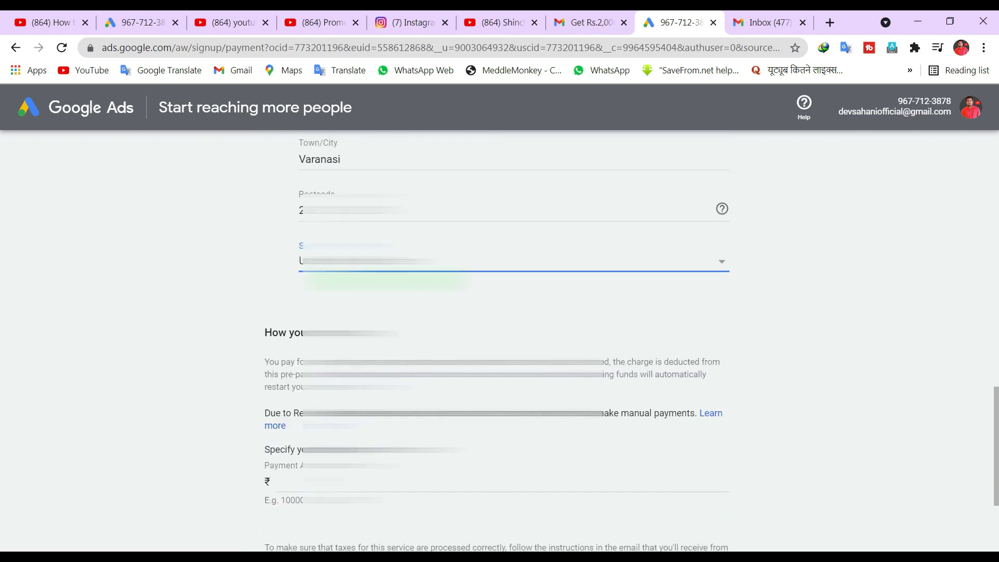
scroll(370, 350, down, 2)
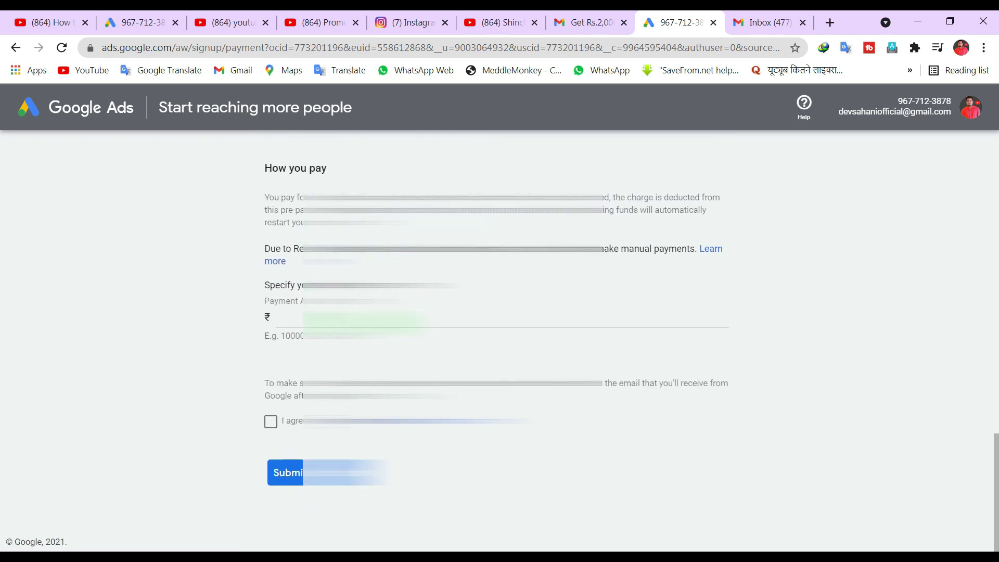
- Enter a payment amount of 1000, accept the terms and conditions, and submit
click(350, 318)
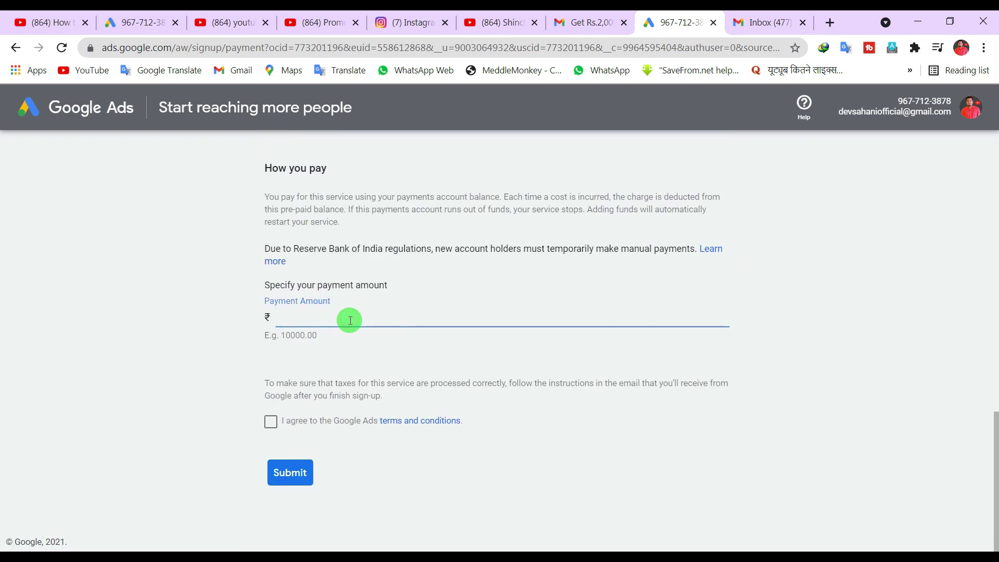
text(1000)
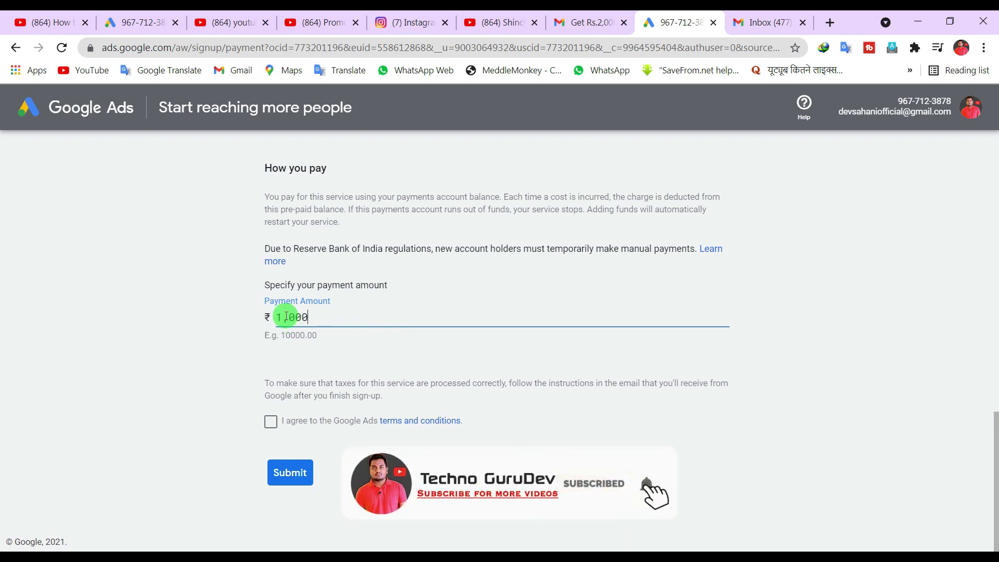
click(270, 420)
click(289, 475)
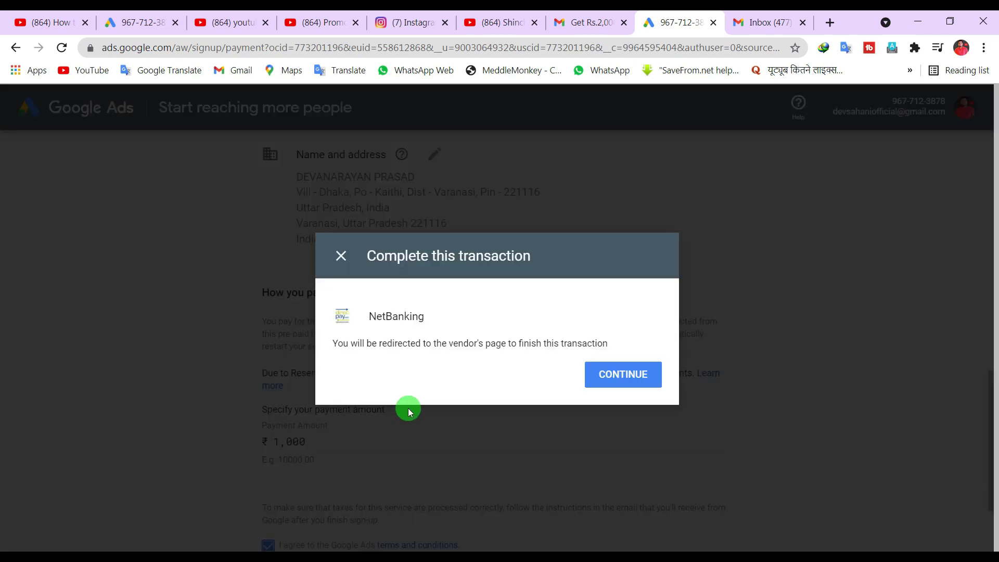
- Continue to BillDesk and pay the ₹1000.00 through State Bank of India
click(596, 379)
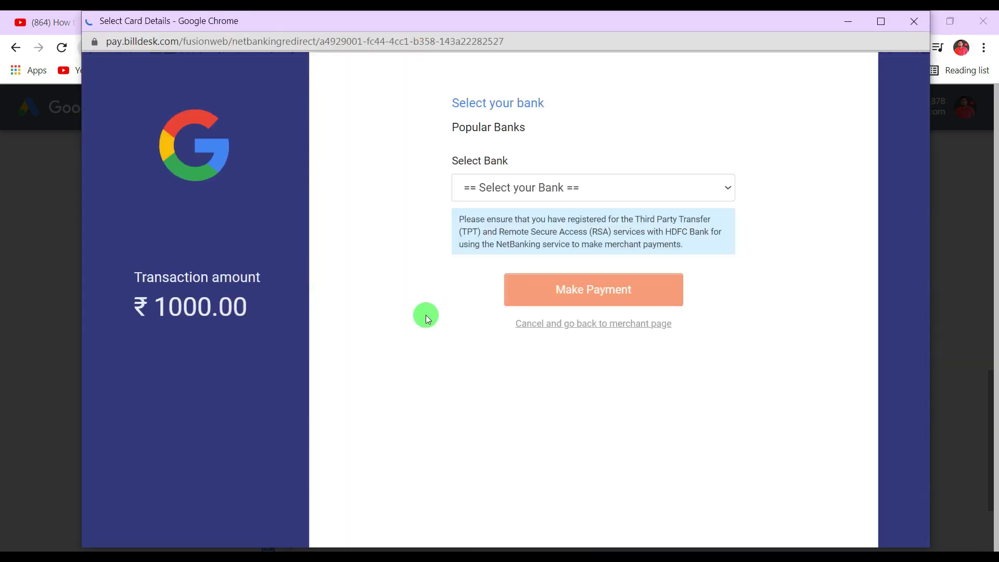
click(505, 188)
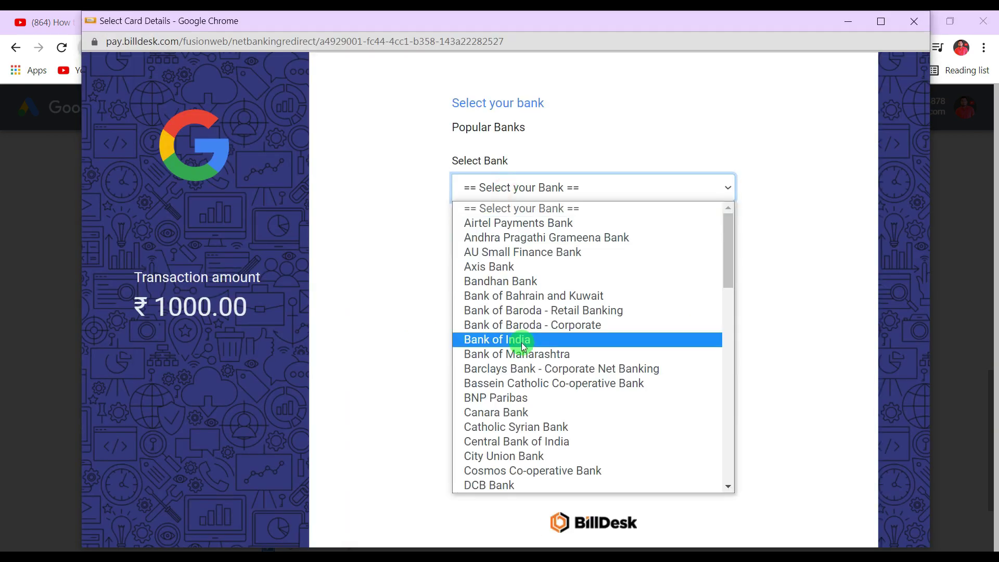
scroll(524, 347, down, 15)
scroll(524, 347, up, 6)
scroll(525, 350, down, 3)
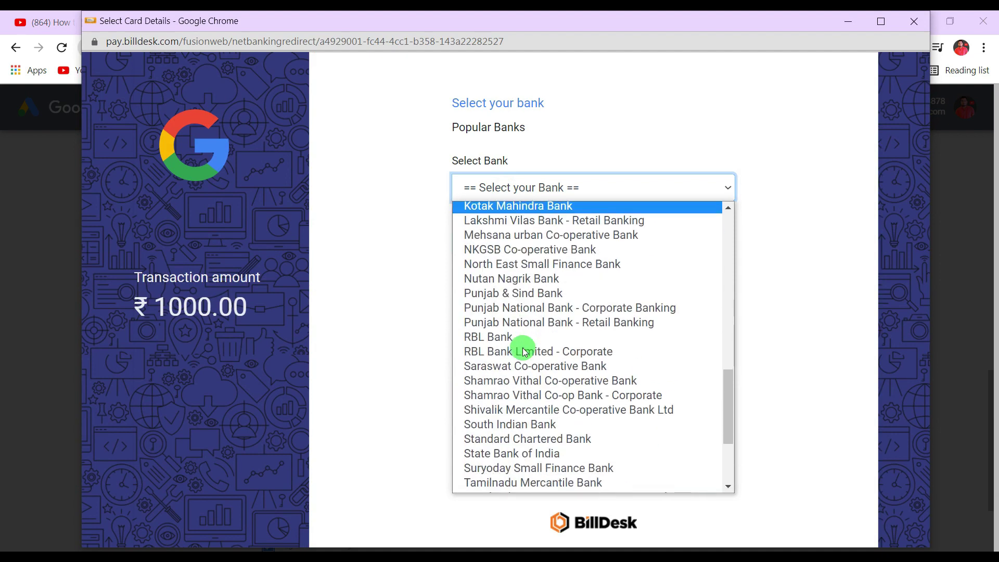
click(506, 461)
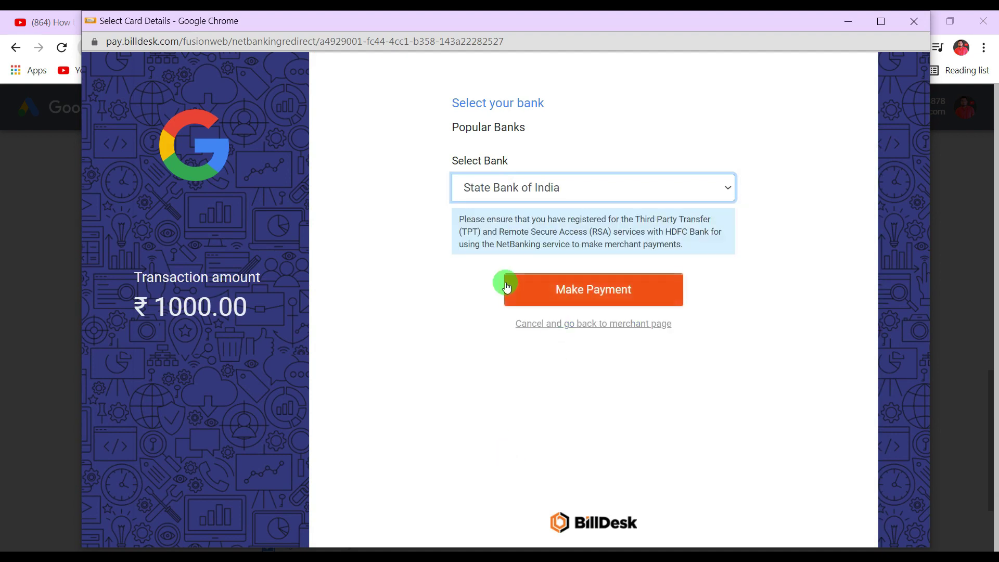
click(581, 295)
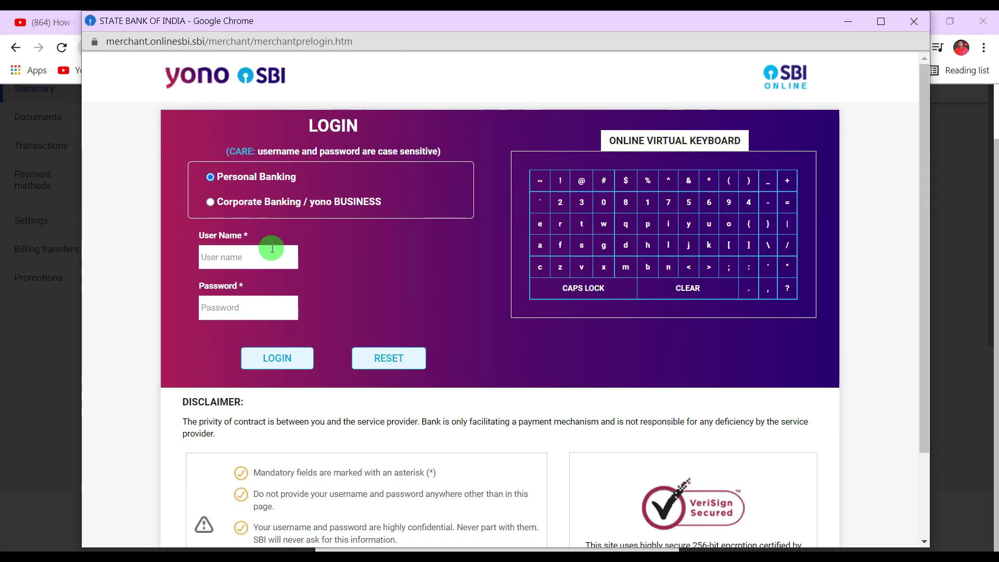
- Log in to SBI Online with the bank user name, declining to save the password
click(262, 265)
text(devitech)
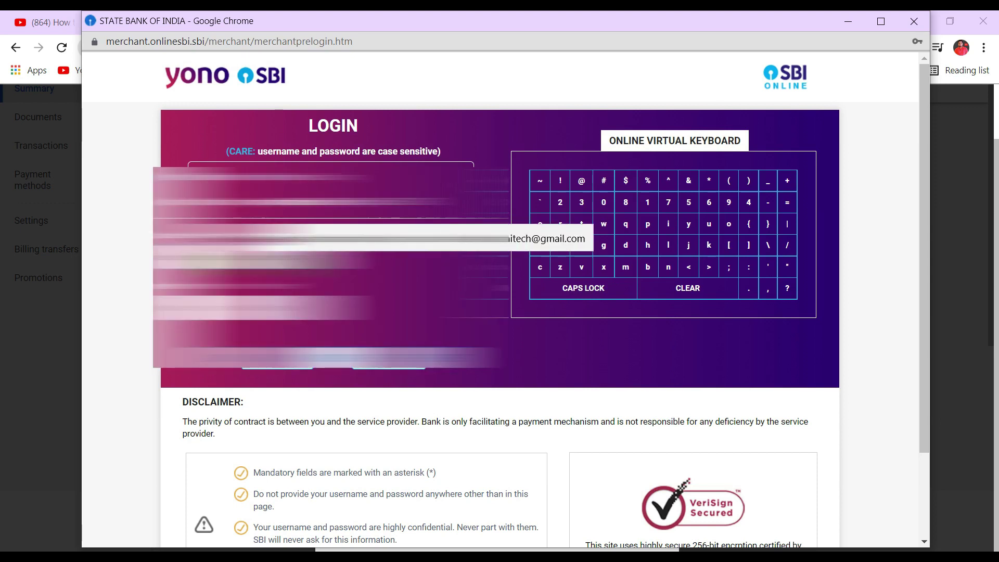
click(276, 407)
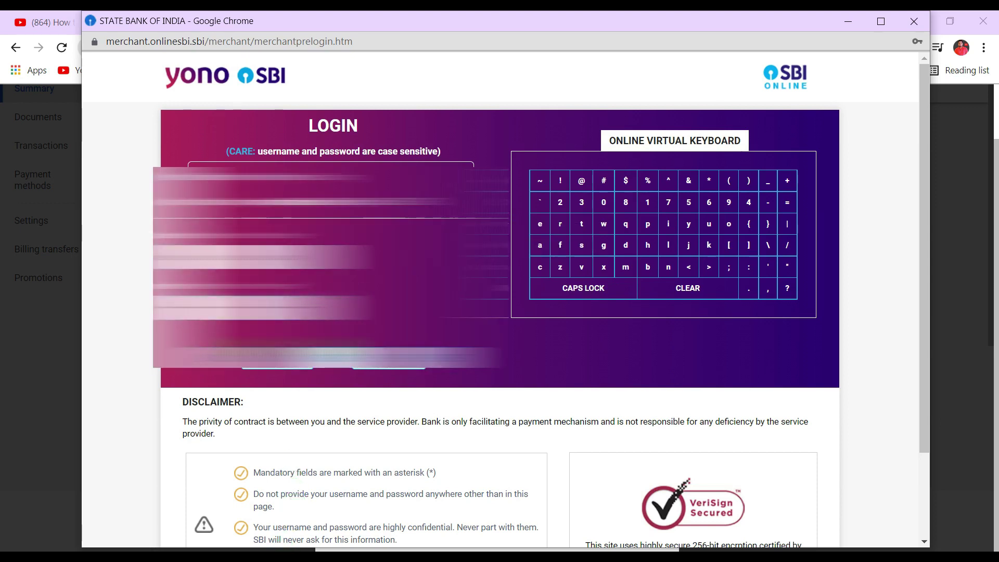
click(278, 360)
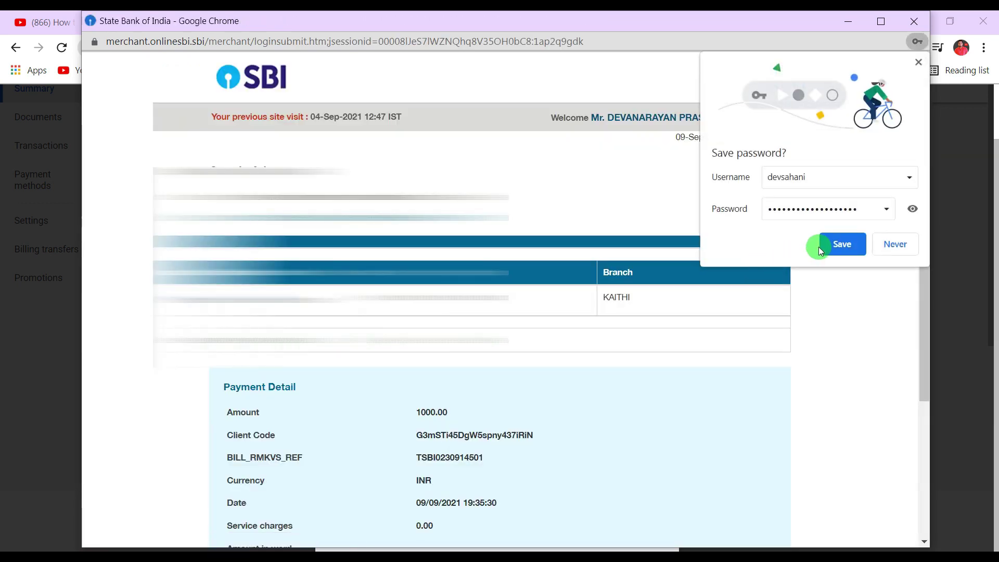
click(895, 252)
- Confirm the ₹1,000 payment and authorise it with the SMS high security password
scroll(895, 253, down, 3)
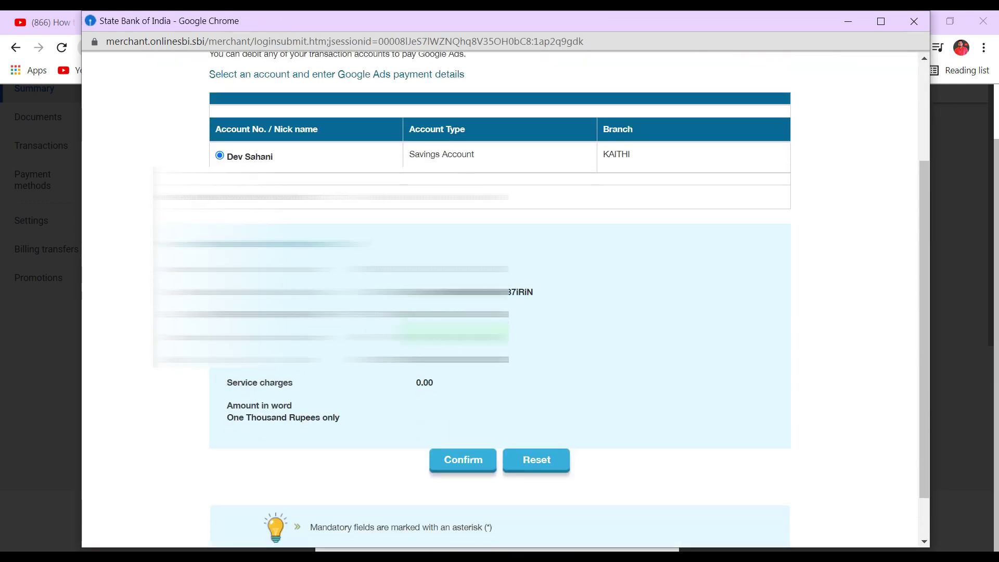
click(458, 464)
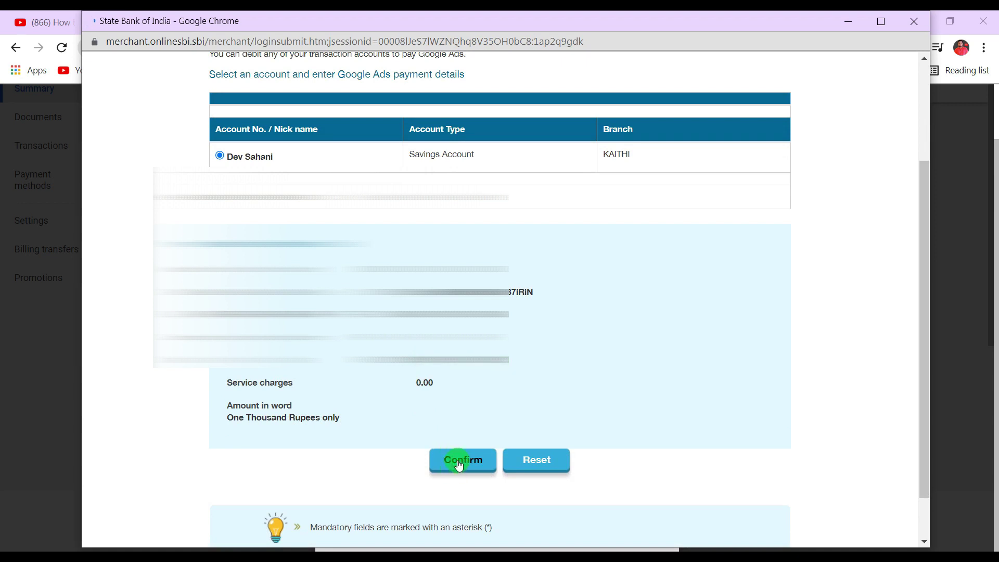
click(462, 433)
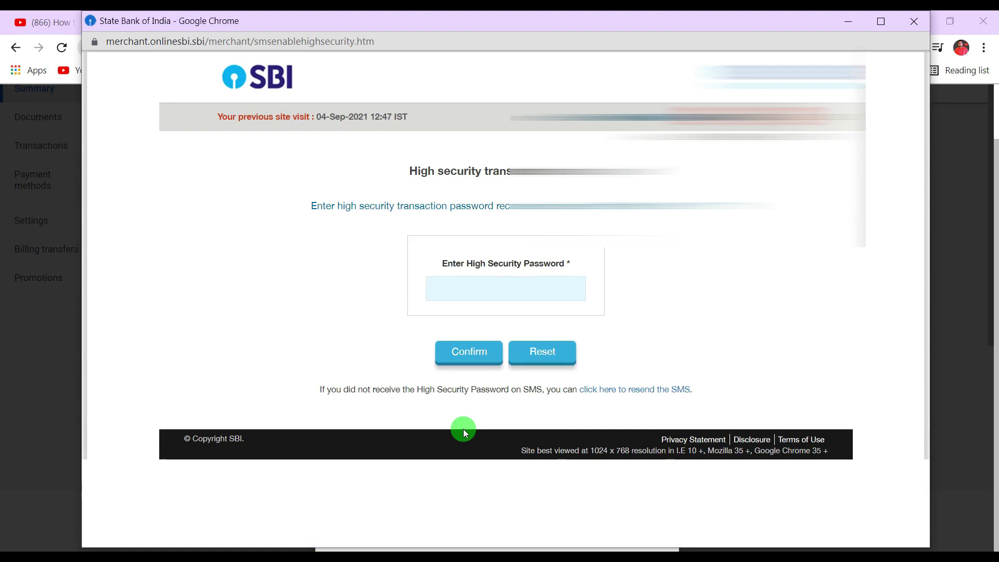
click(499, 290)
key(ctrl+v)
key(Return)
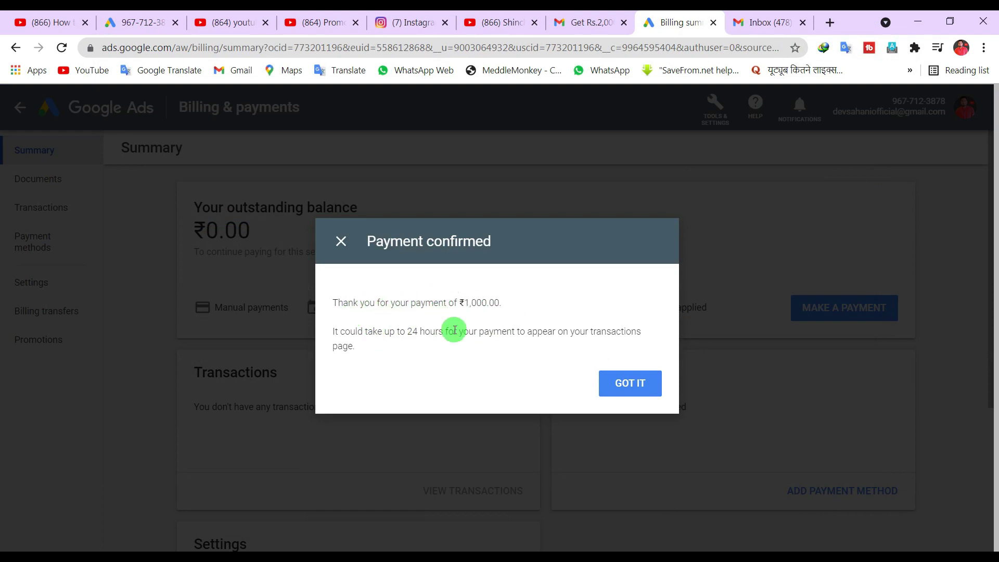
- Dismiss the Payment confirmed dialog to see ₹1,000.00 credit in Billing & payments
click(630, 383)
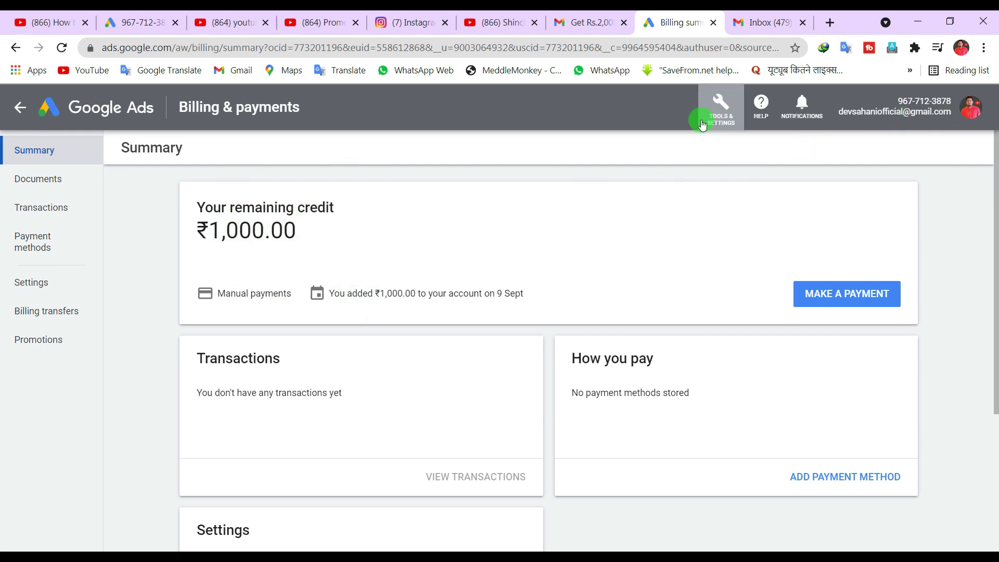
- Return to the account overview and expand the My YT Video campaign card
click(74, 113)
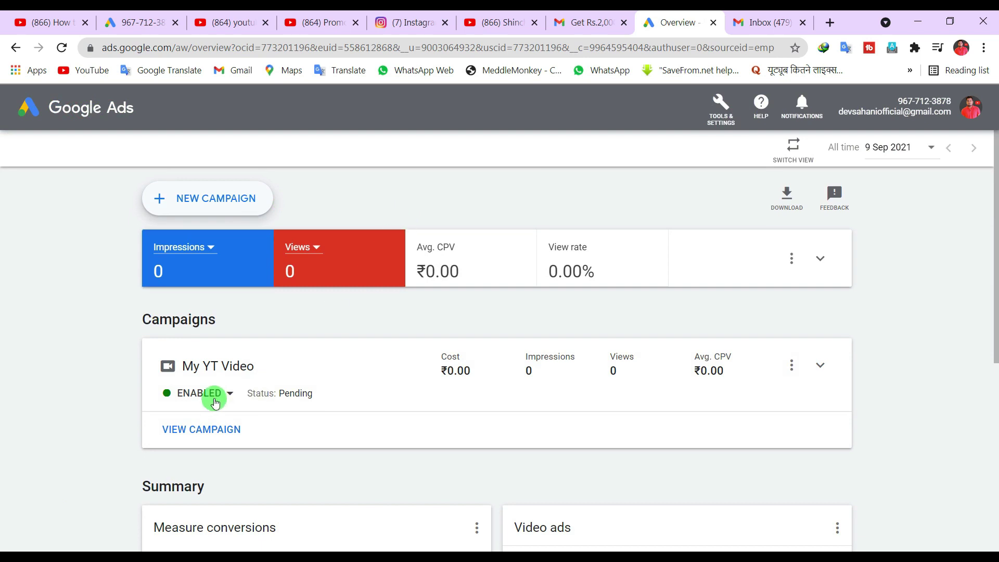
scroll(227, 393, down, 2)
click(228, 297)
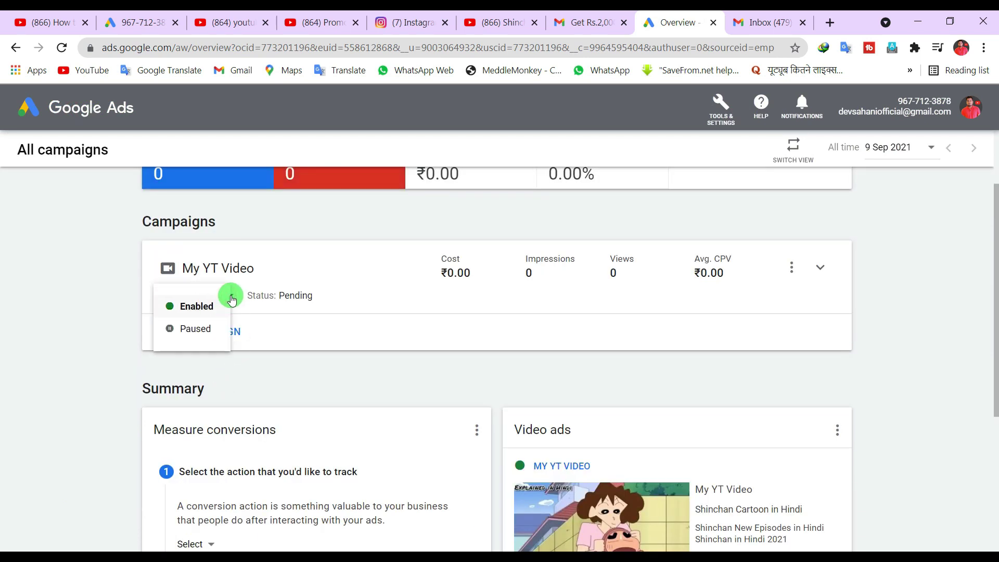
click(229, 270)
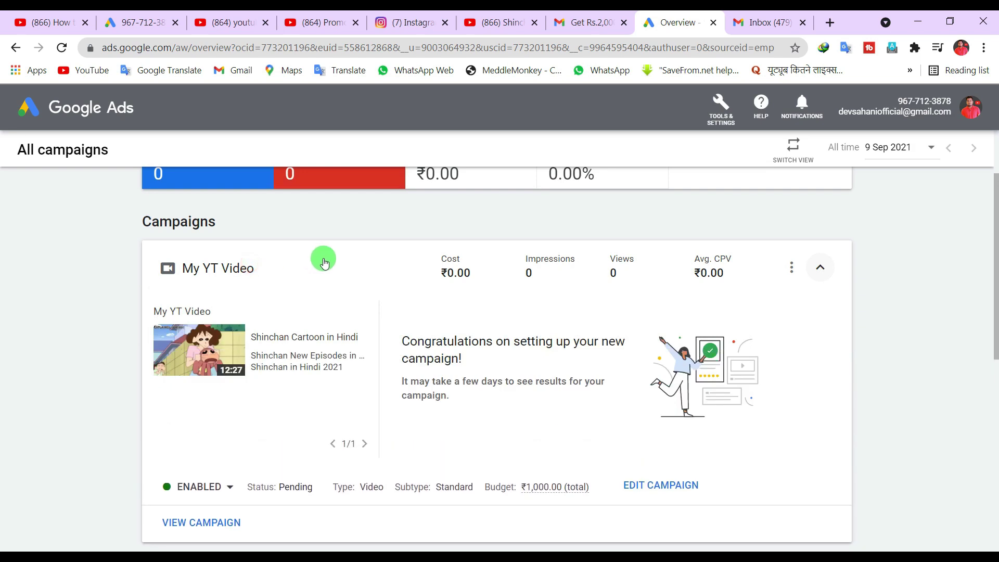
- Open the campaign's video ads list to find the My YT Video ad pending review
scroll(295, 305, down, 2)
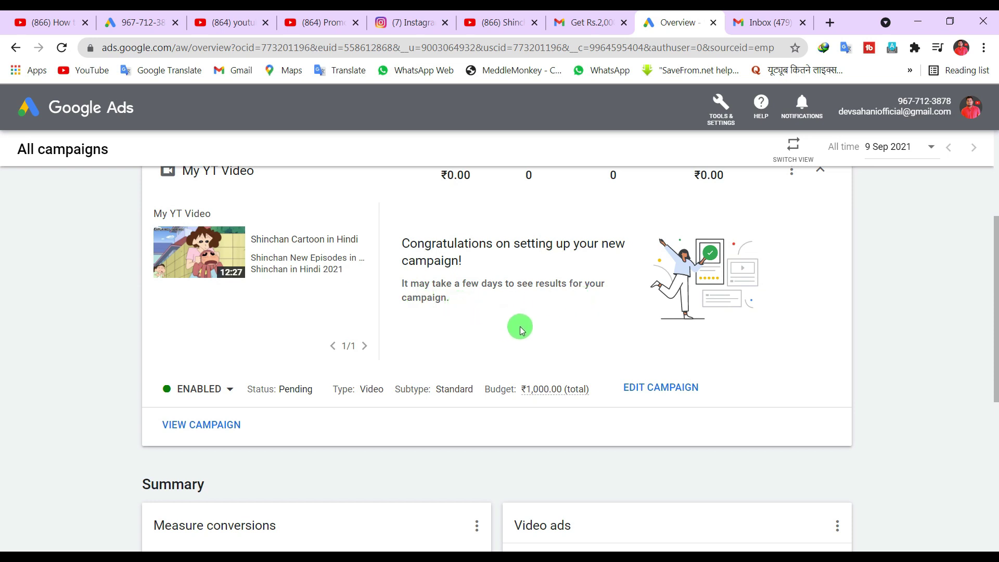
scroll(520, 326, down, 2)
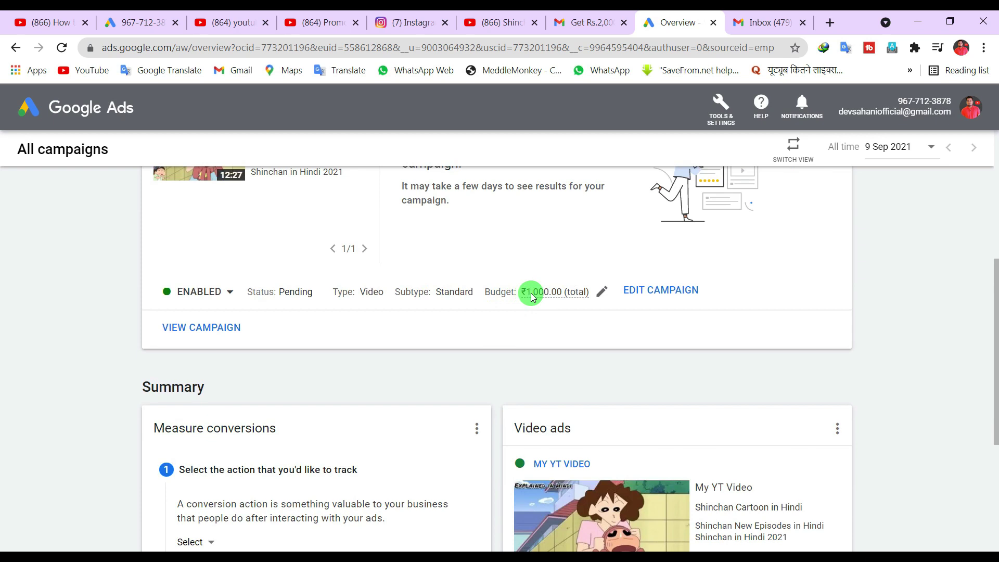
scroll(472, 320, up, 2)
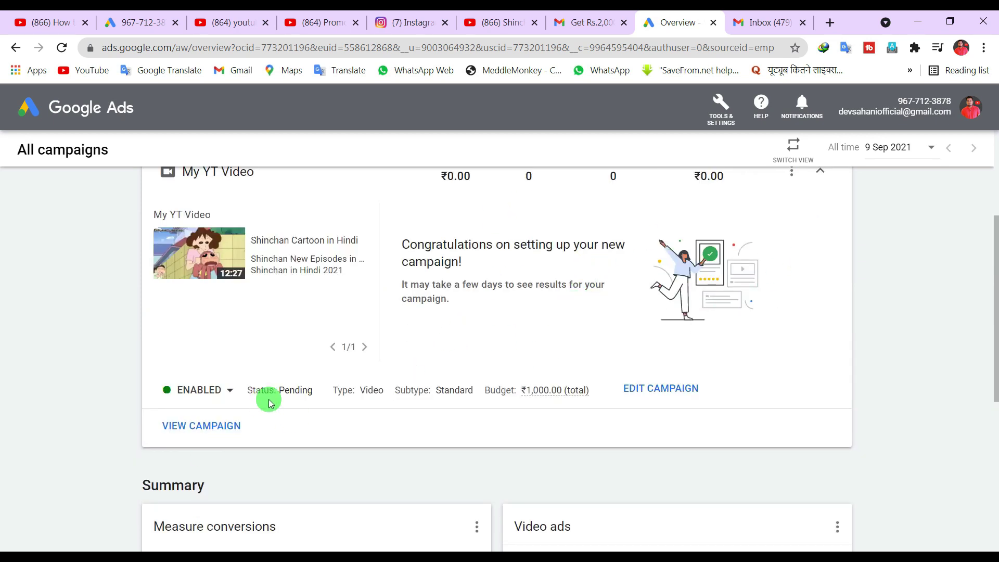
scroll(372, 385, up, 4)
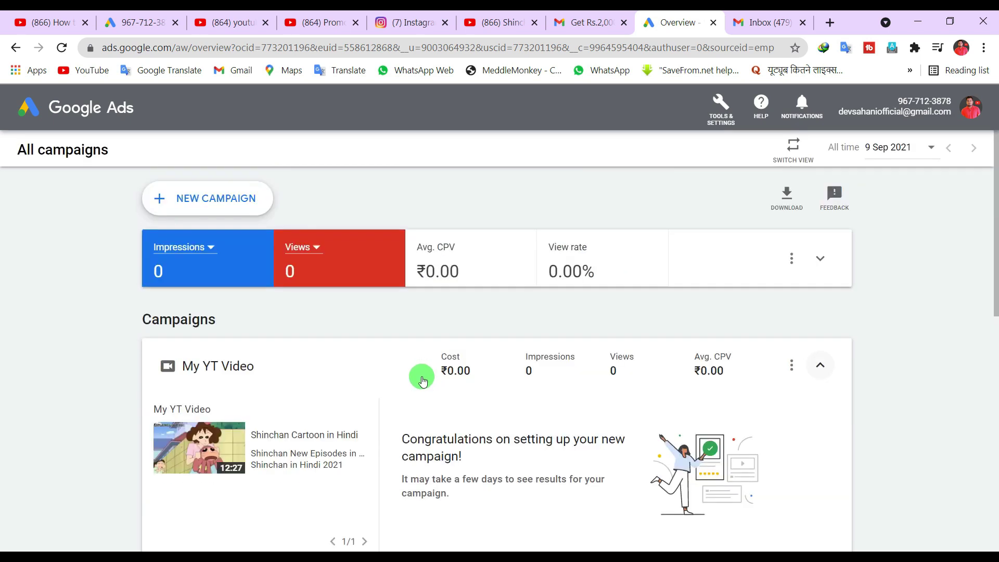
scroll(464, 364, down, 6)
scroll(465, 364, down, 4)
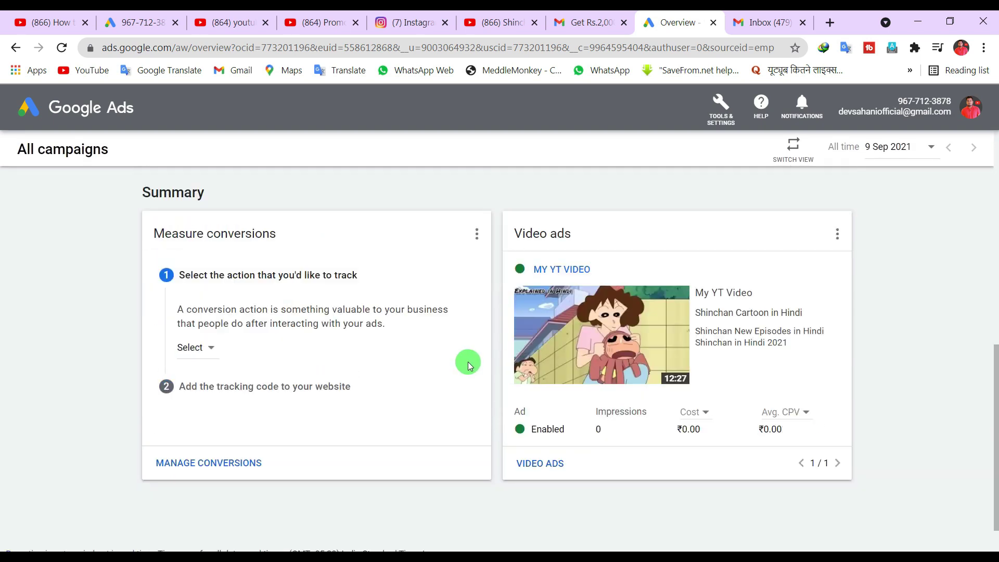
click(550, 463)
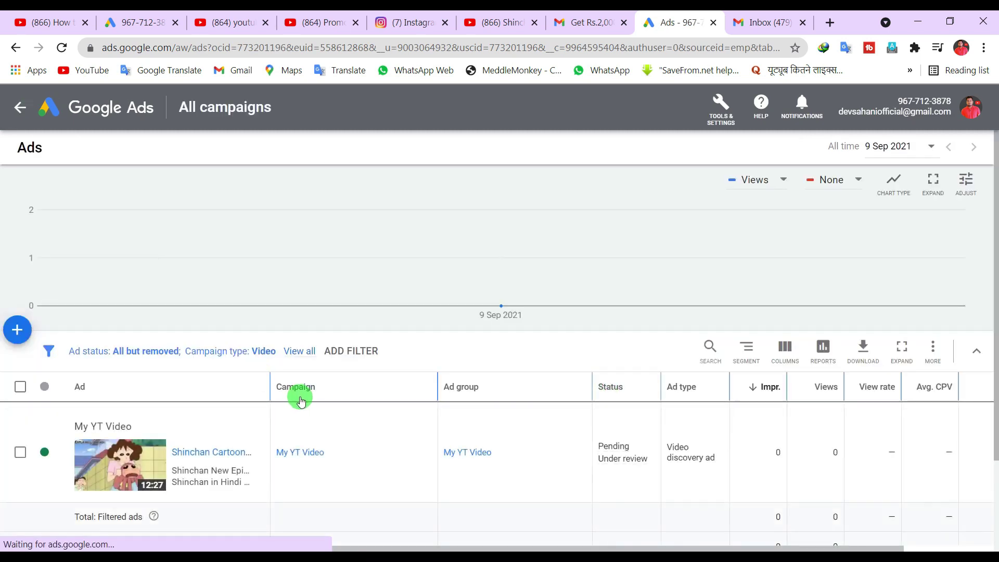
scroll(300, 401, down, 2)
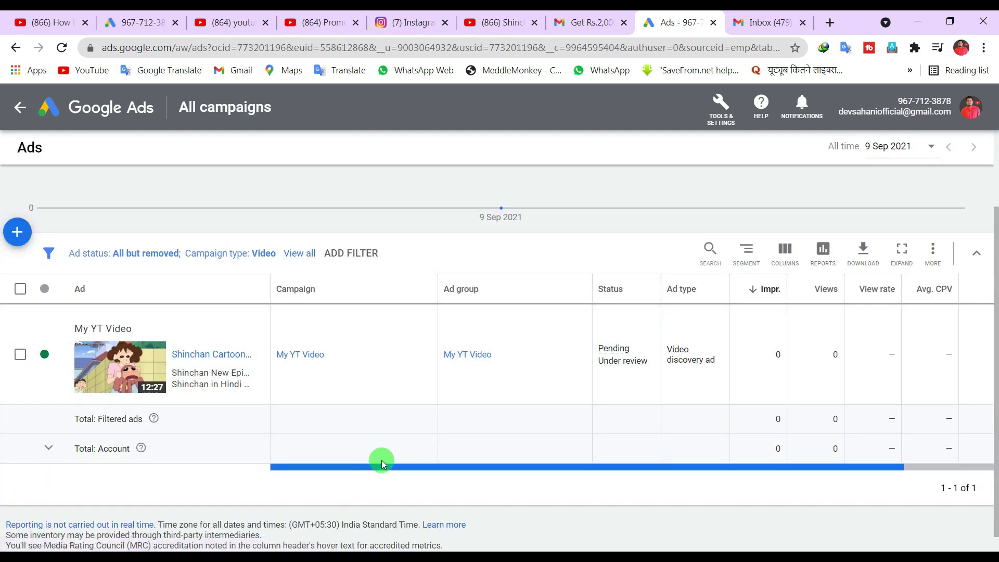